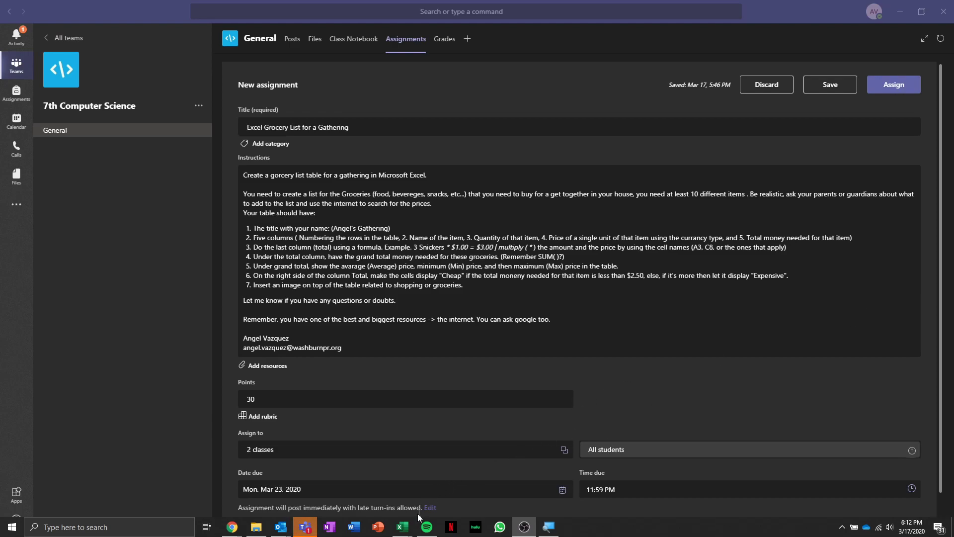
Open Excel online in the browser and create a new blank workbook.
mouse_move(231, 526)
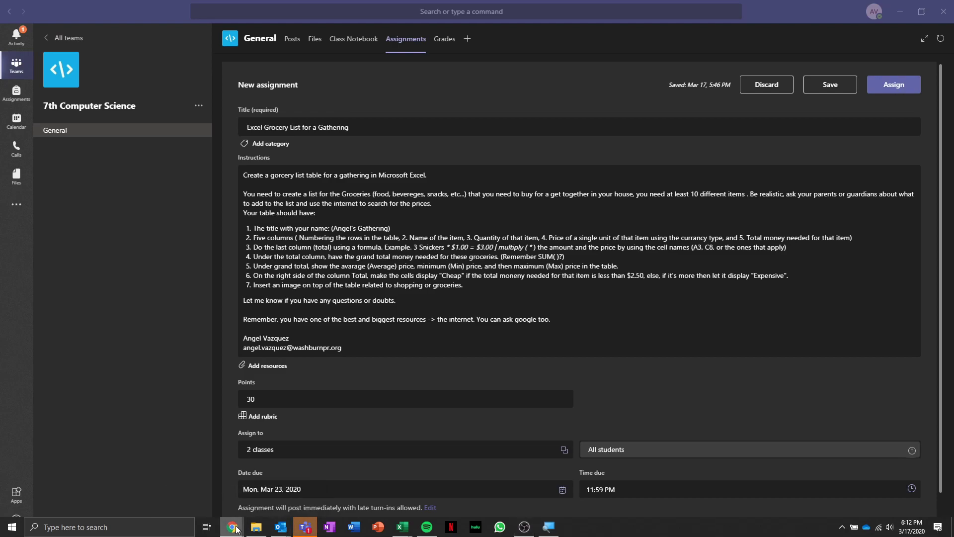
click(199, 508)
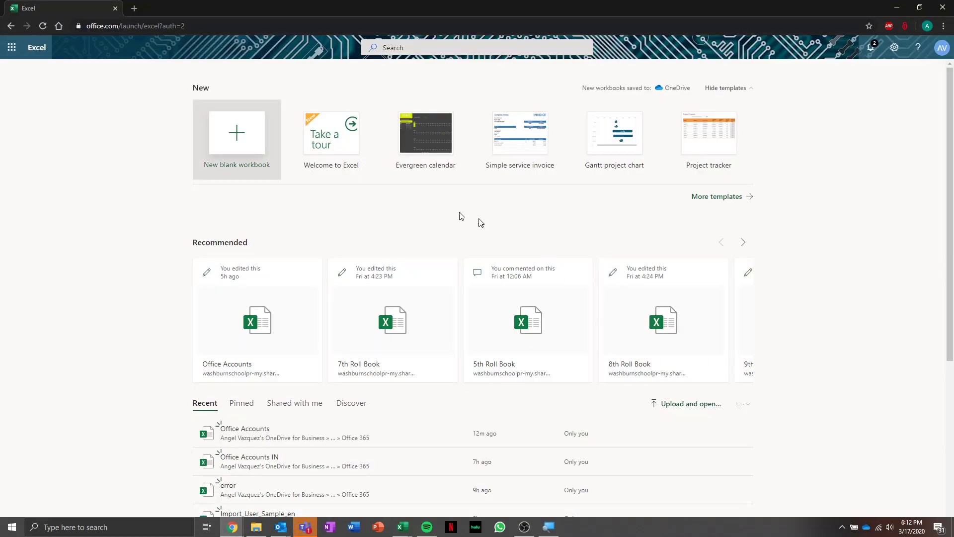
click(12, 47)
click(109, 50)
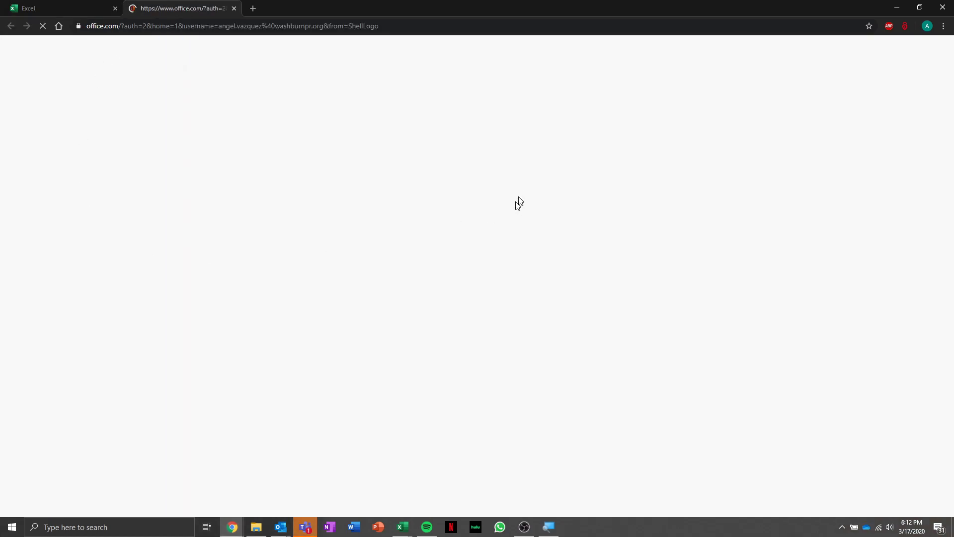
click(116, 8)
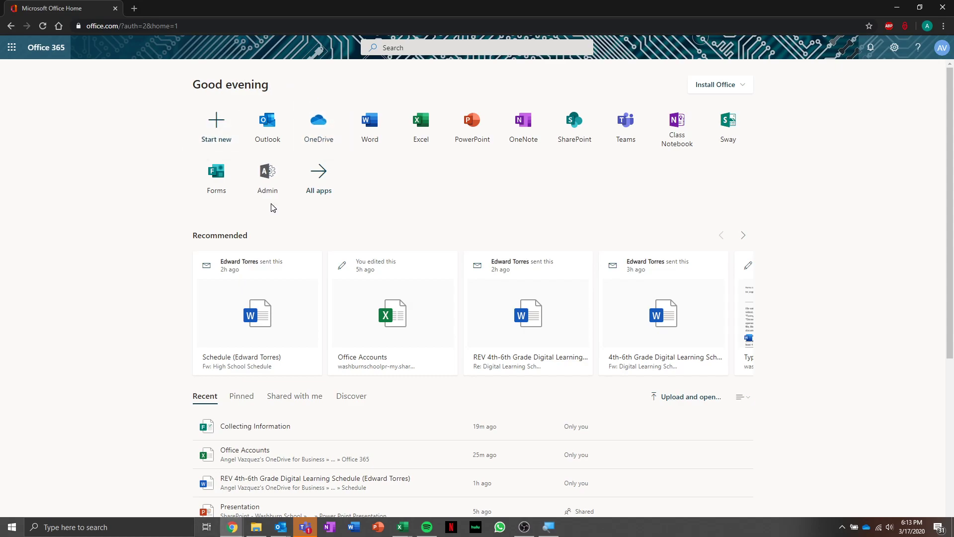
click(412, 129)
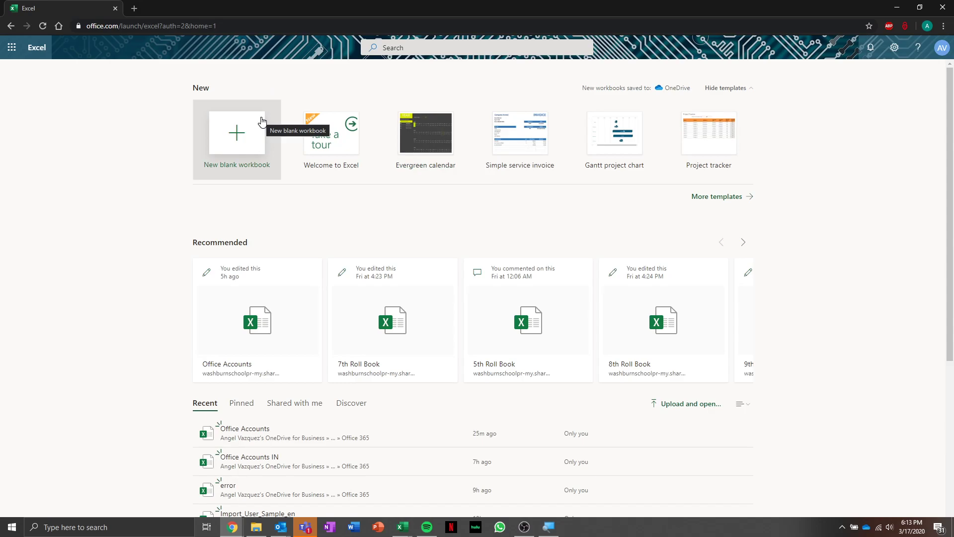
click(262, 122)
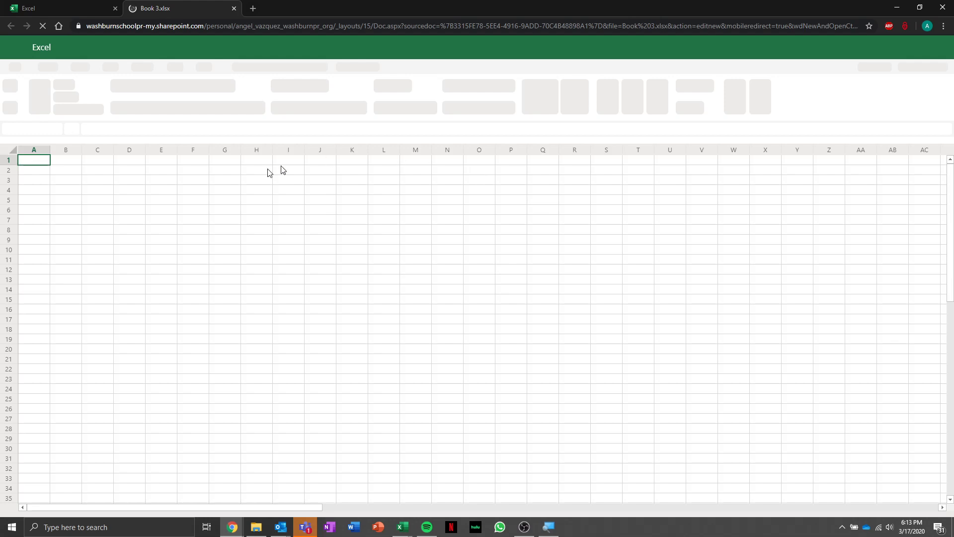
Rename the workbook to the owner's first name followed by "'s Gathering".
click(201, 232)
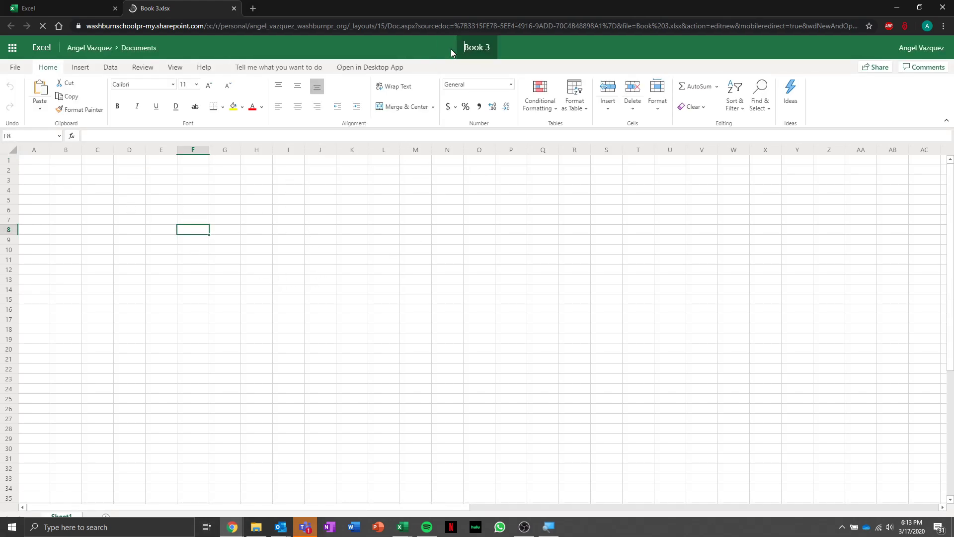
click(478, 52)
text(Angel)
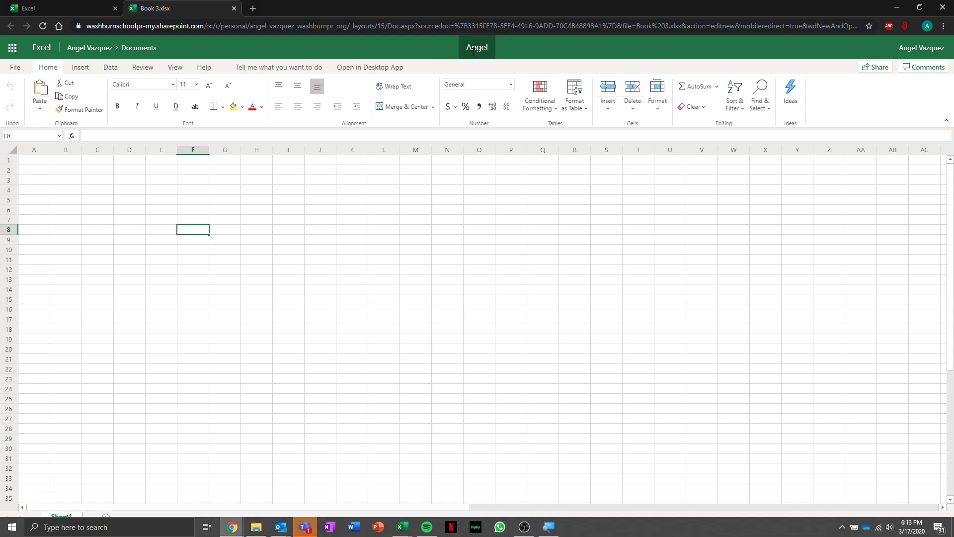
text('s Gathering)
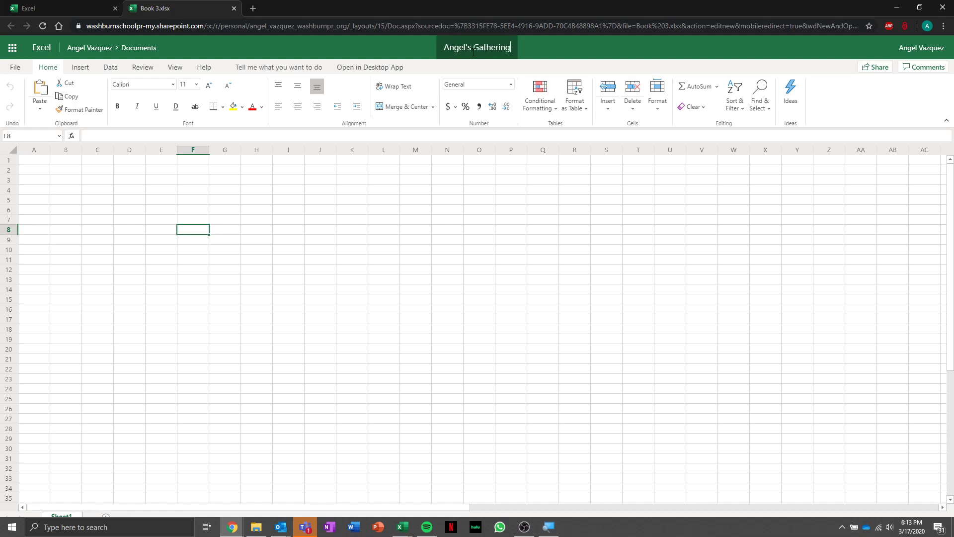
key(Return)
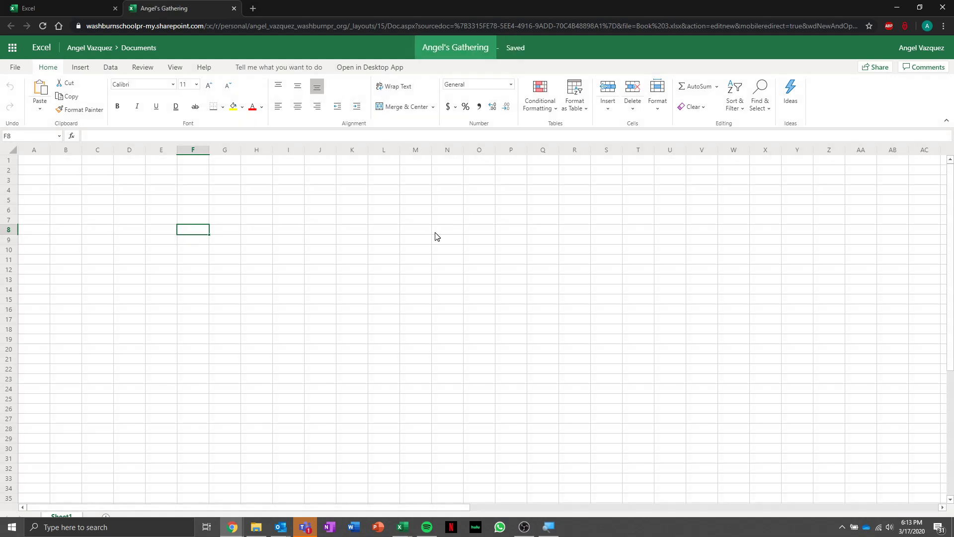
Arrange the workbook and the Teams assignment instructions side by side on screen.
click(98, 185)
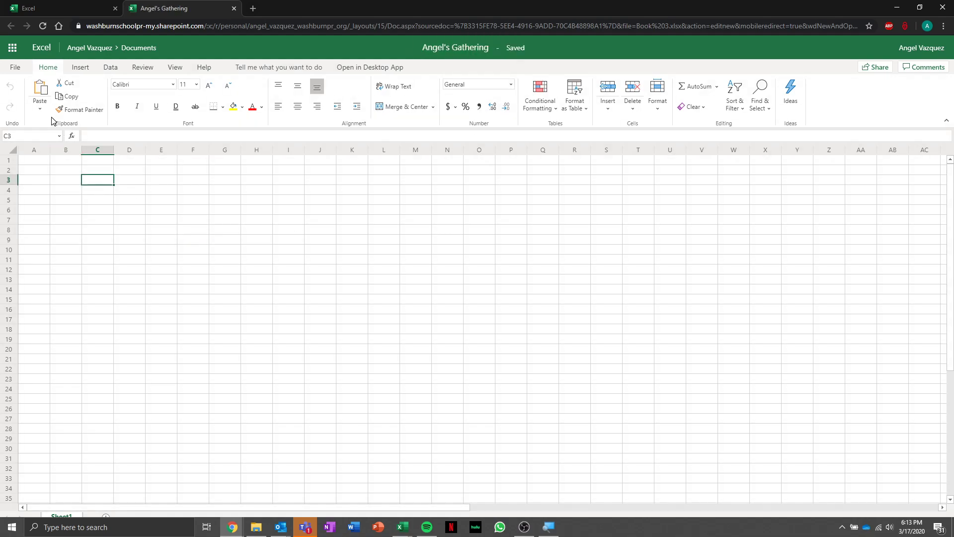
drag(431, 10, 0, 121)
click(815, 143)
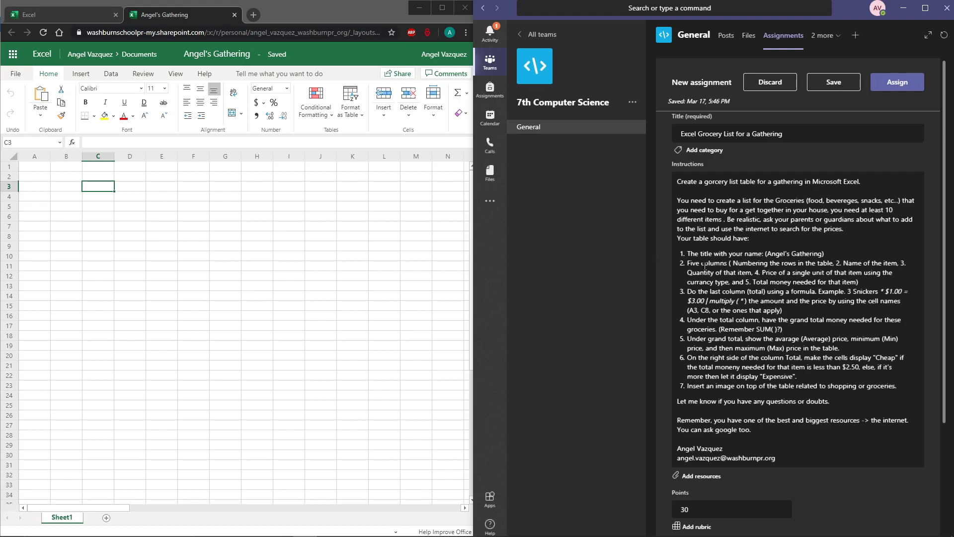
click(96, 237)
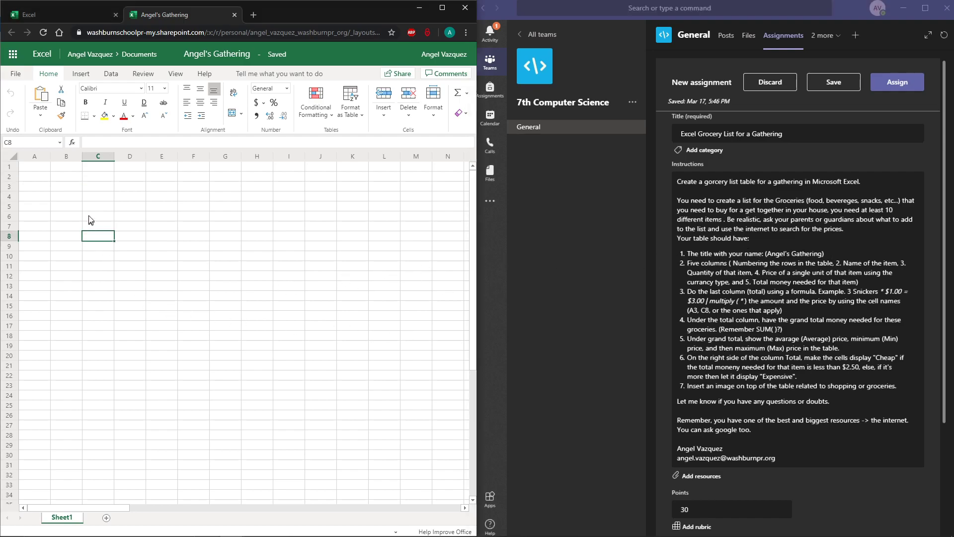
drag(42, 198, 155, 200)
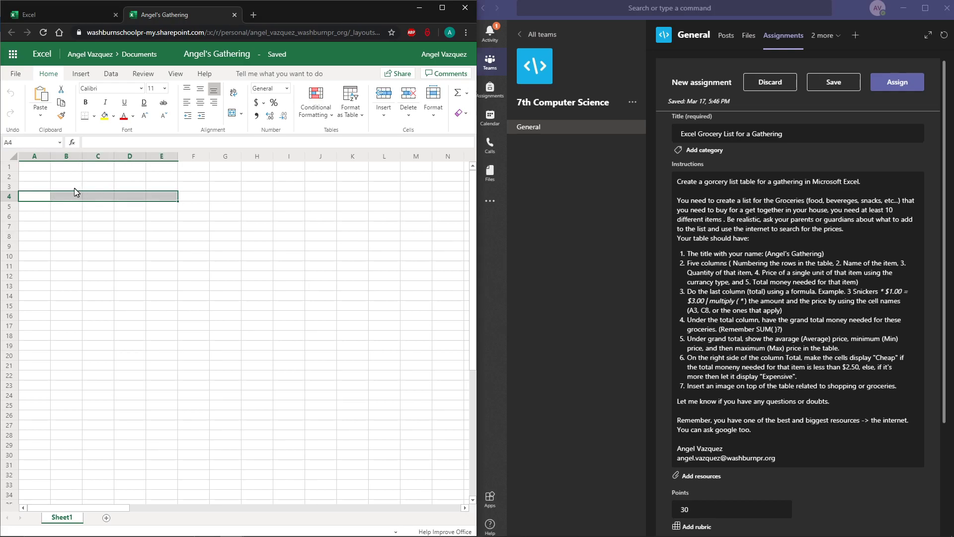
click(41, 188)
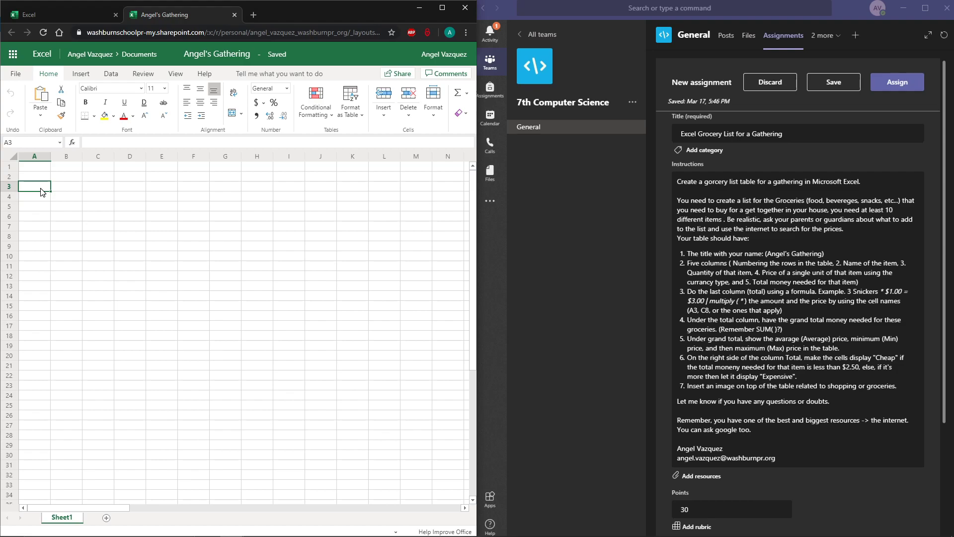
click(118, 269)
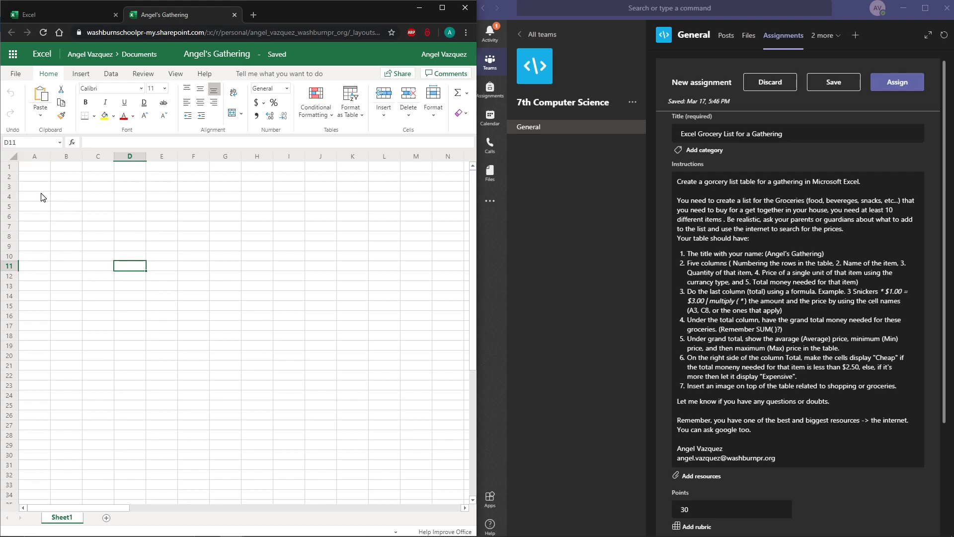
click(30, 197)
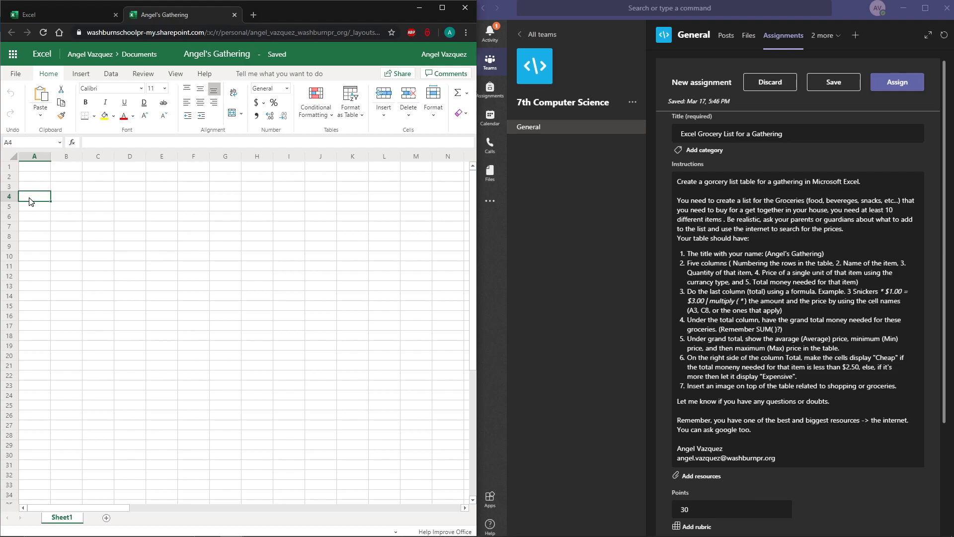
drag(30, 199, 167, 201)
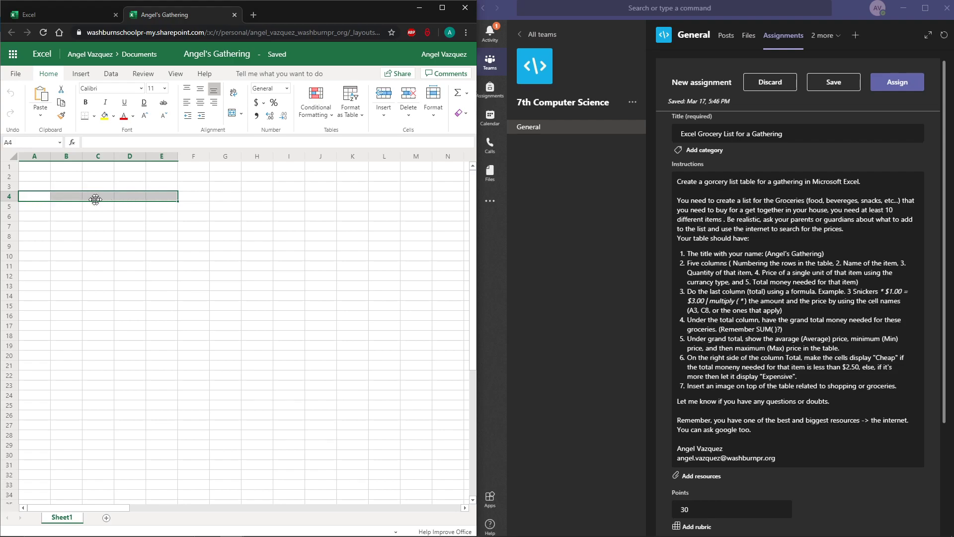
Enter the title, the owner's first name followed by "'s Gathering", in cell A3.
click(37, 188)
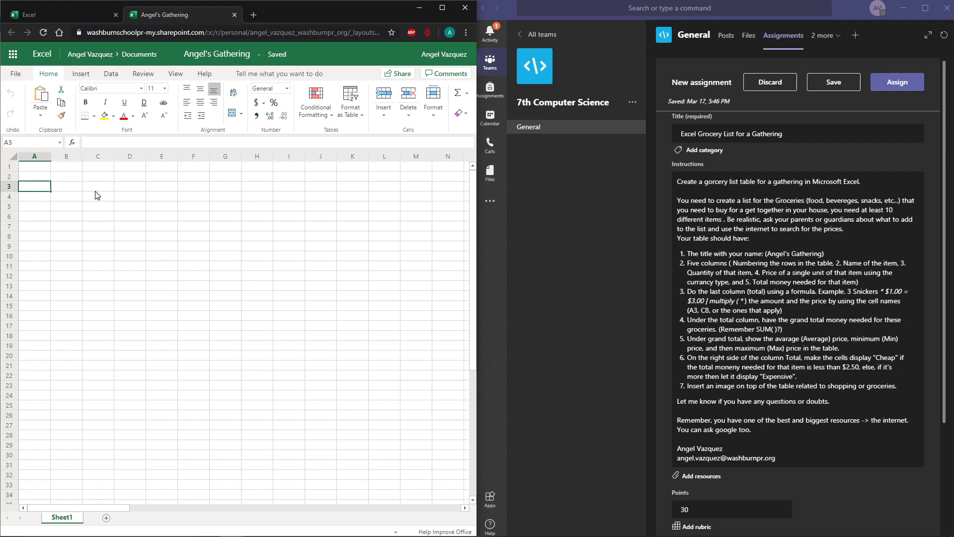
text(Angel's Gathering)
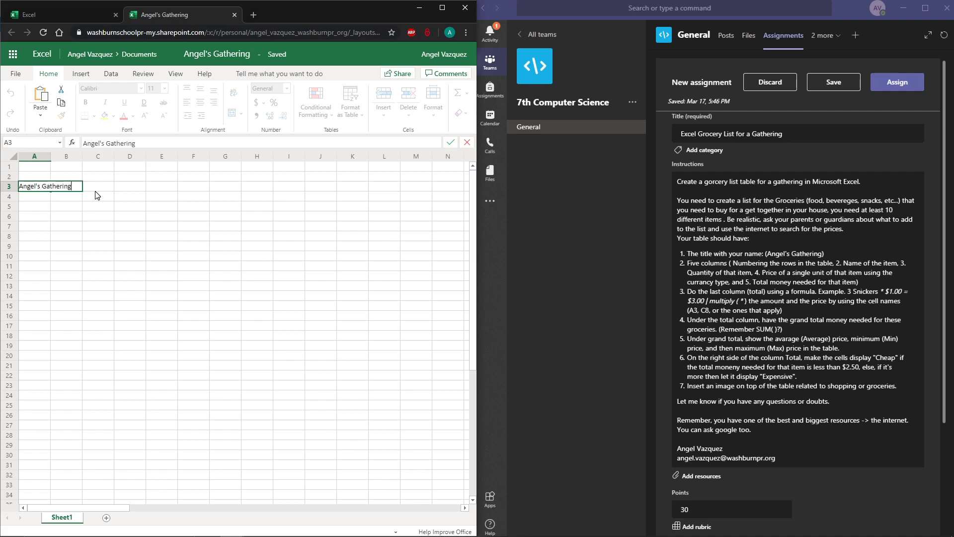
key(Return)
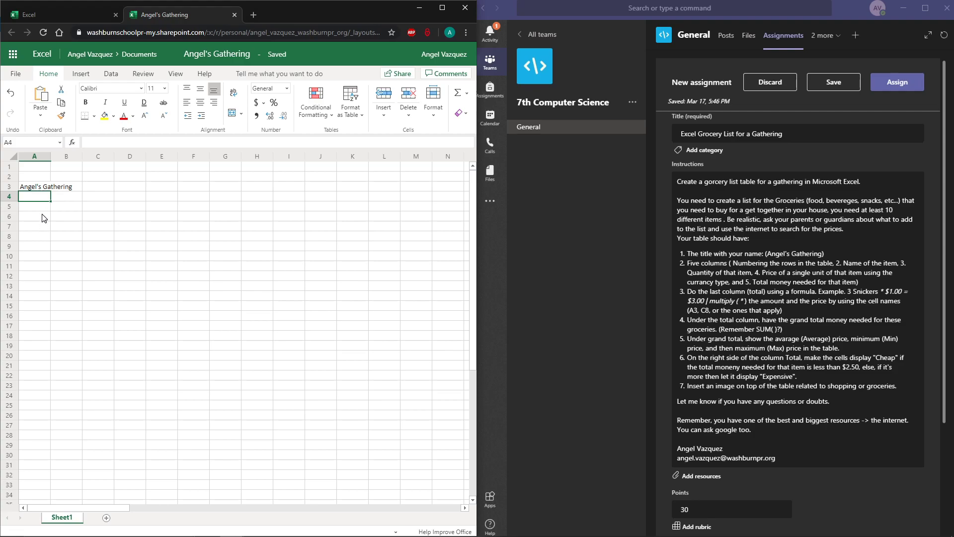
Merge and center the title across cells A3 to E3.
drag(42, 188, 155, 189)
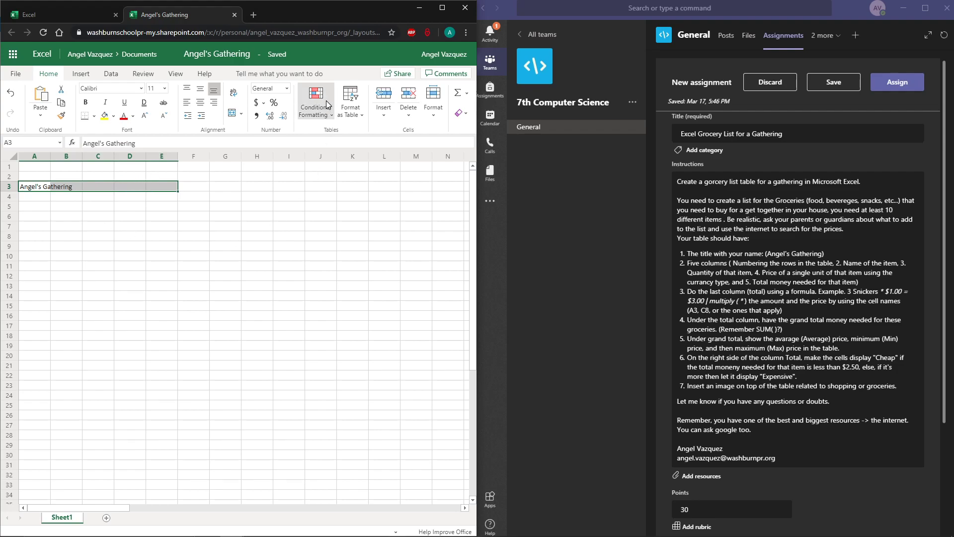
click(232, 112)
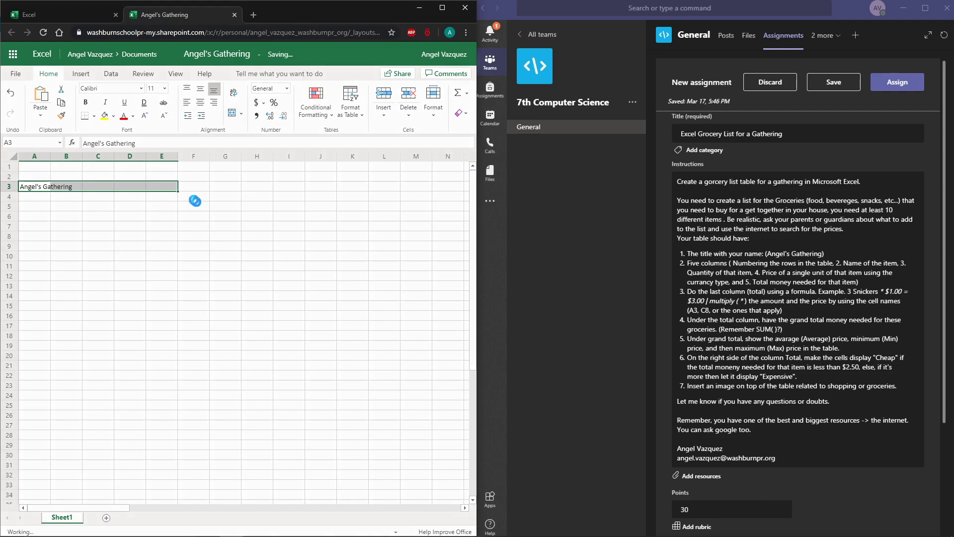
click(21, 198)
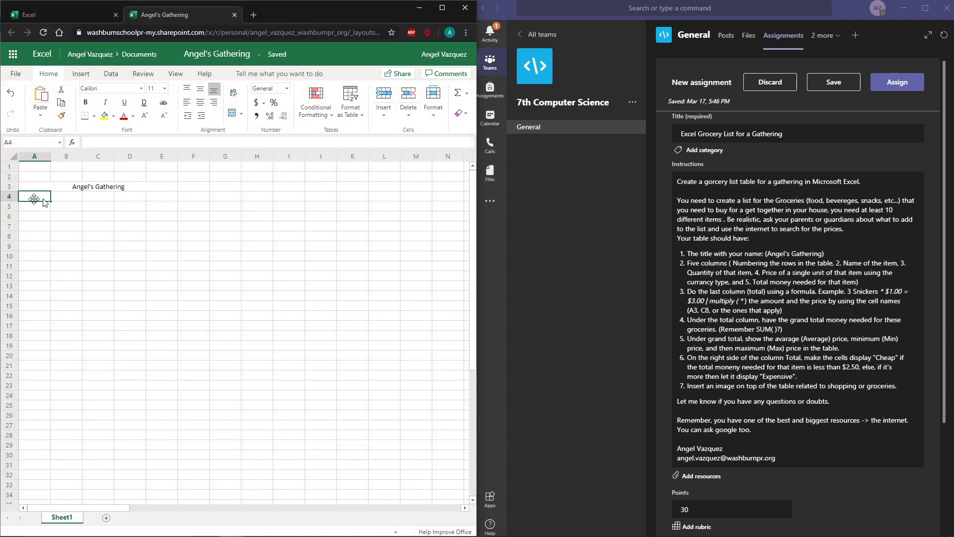
Maximize the browser window and enter # as the first column heading in cell A4.
double_click(283, 15)
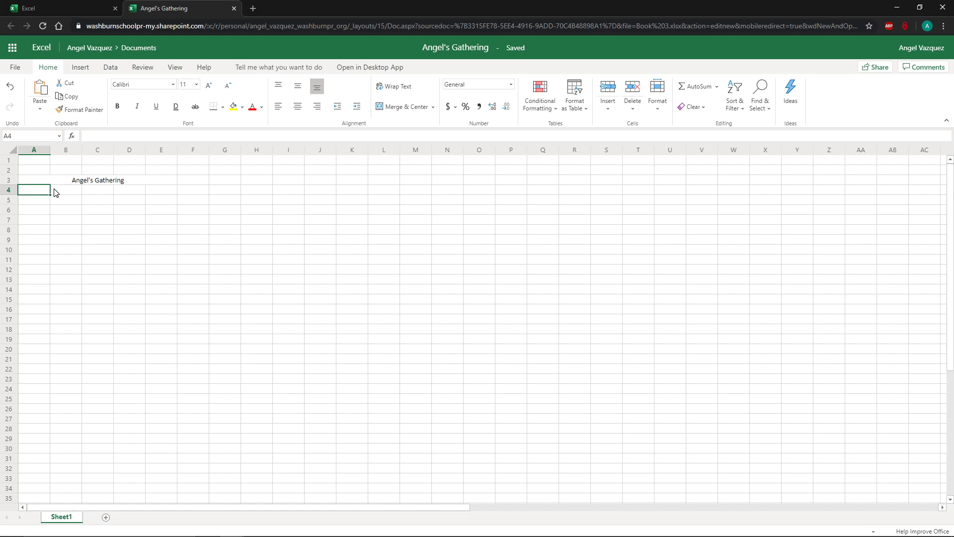
key(Tab)
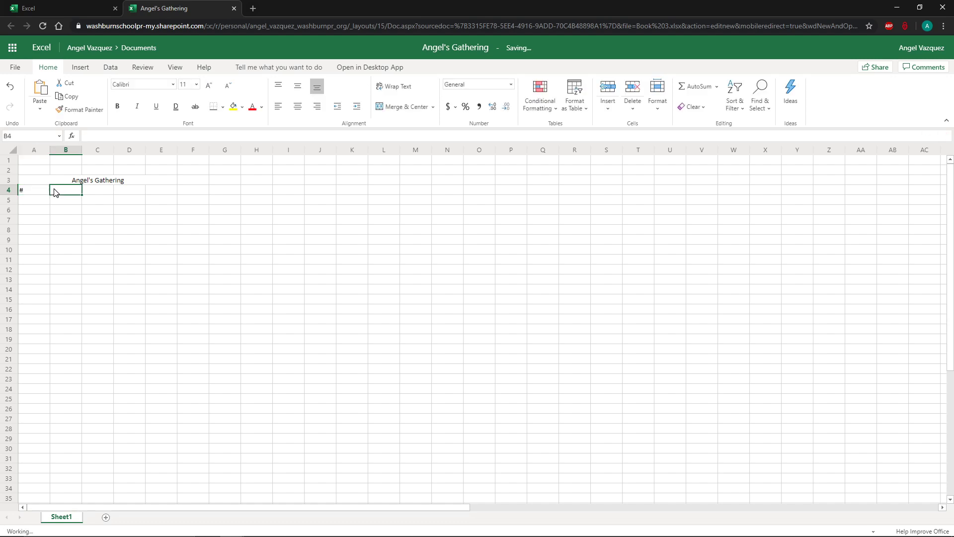
click(28, 194)
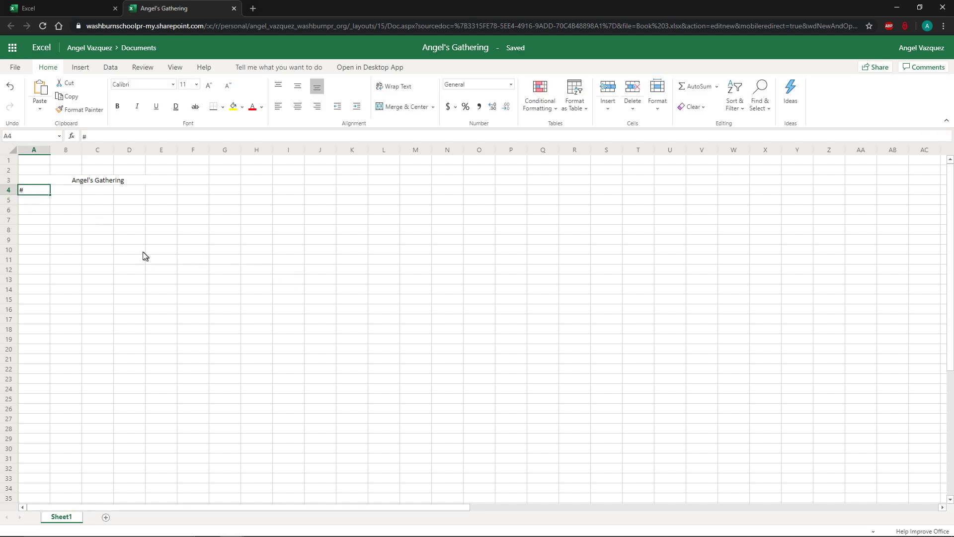
click(78, 195)
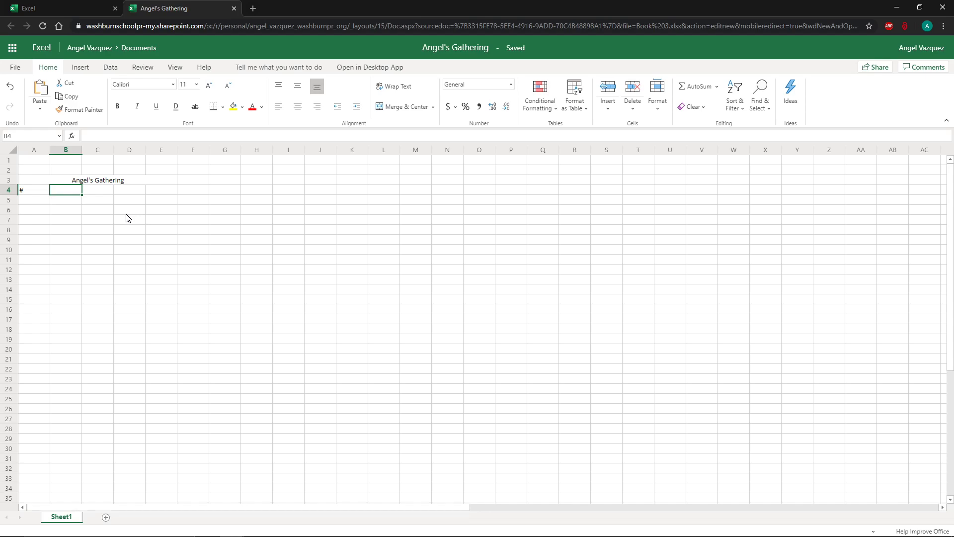
Enter the column headings Name, Quantity, Price and Total in cells B4 through E4.
text(Name)
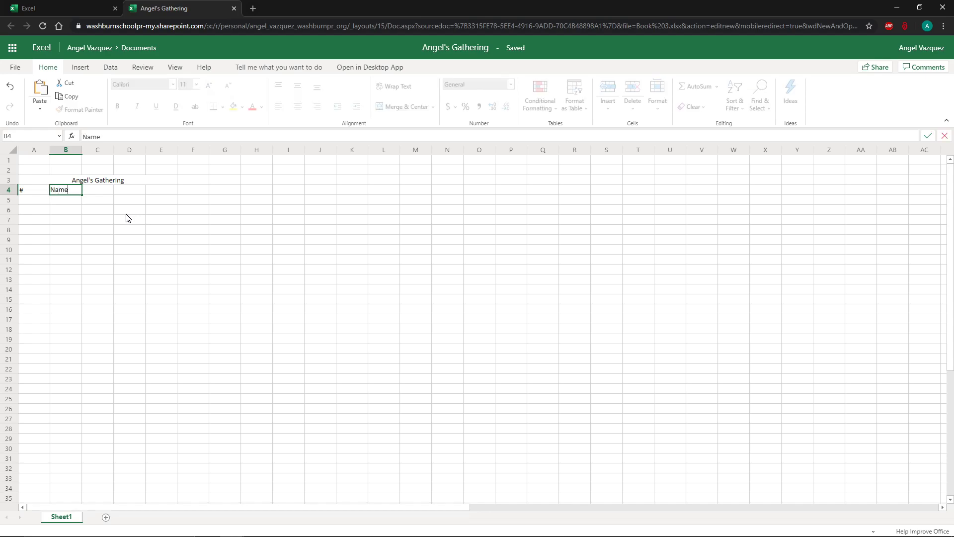
key(Tab)
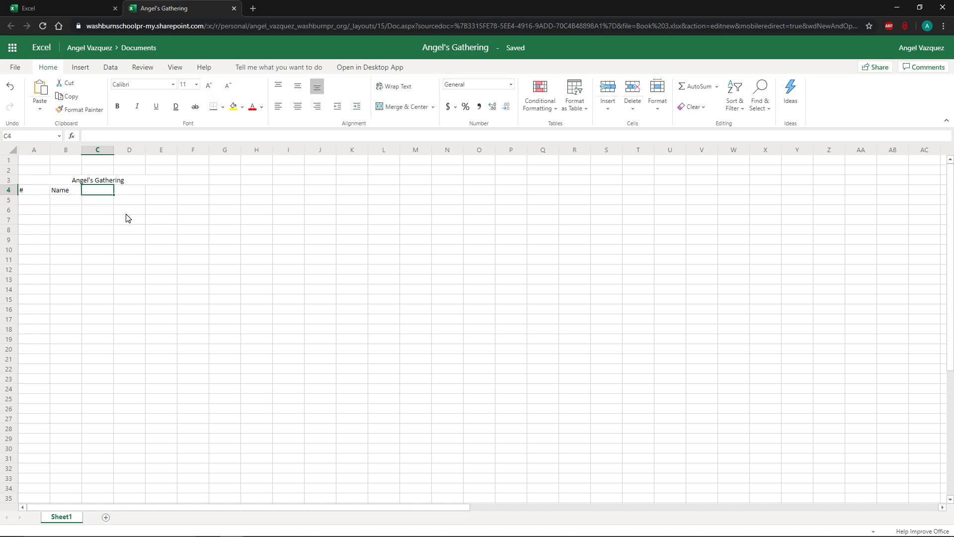
text(Qu)
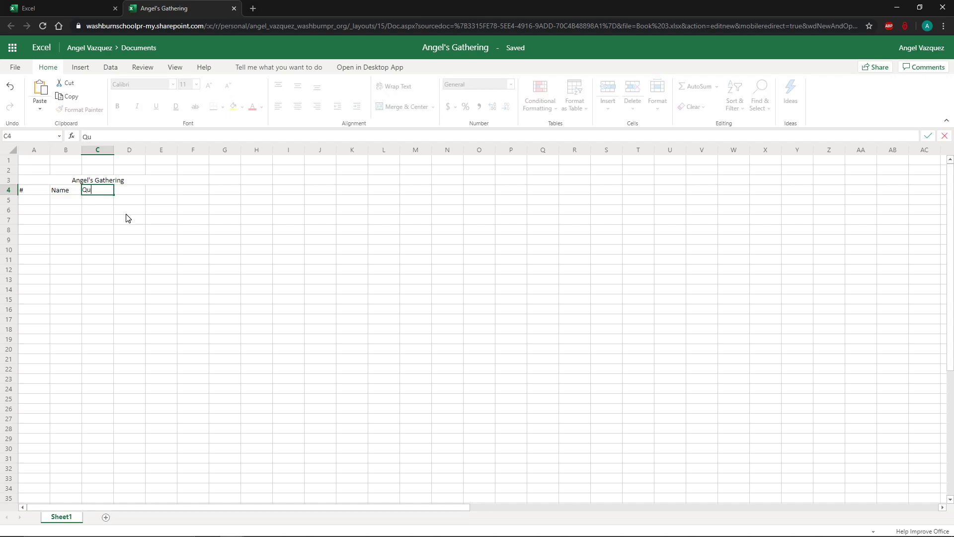
text(antity)
key(Tab)
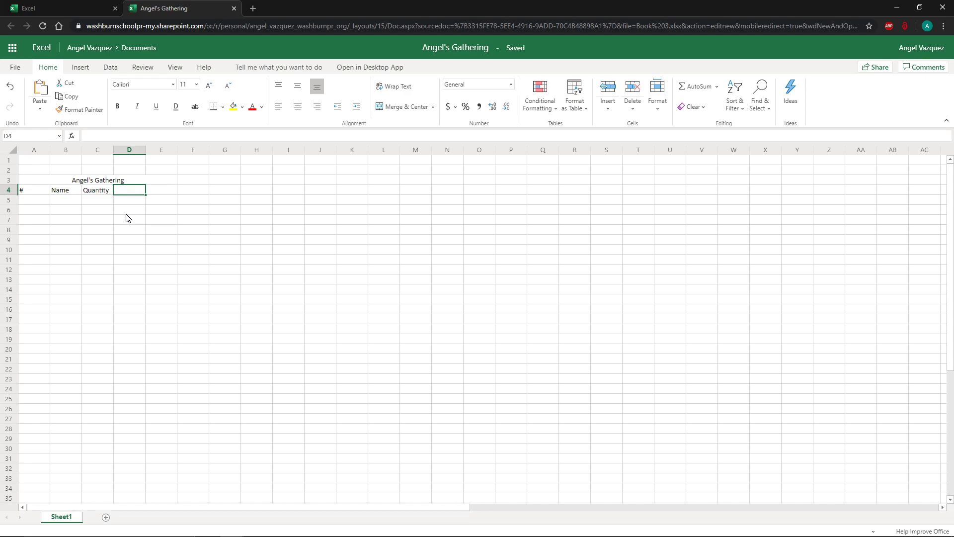
text(Priu)
text(ce)
key(Tab)
text(Total)
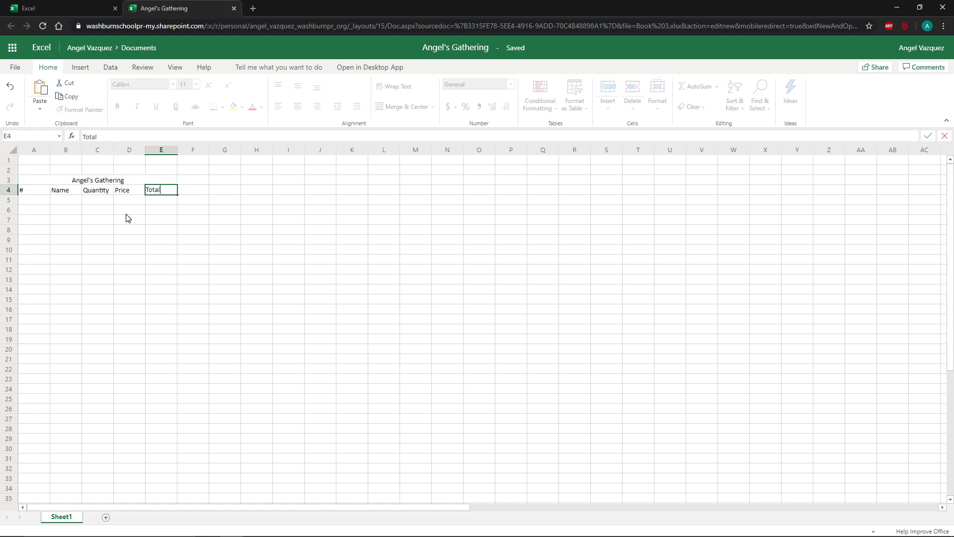
click(127, 213)
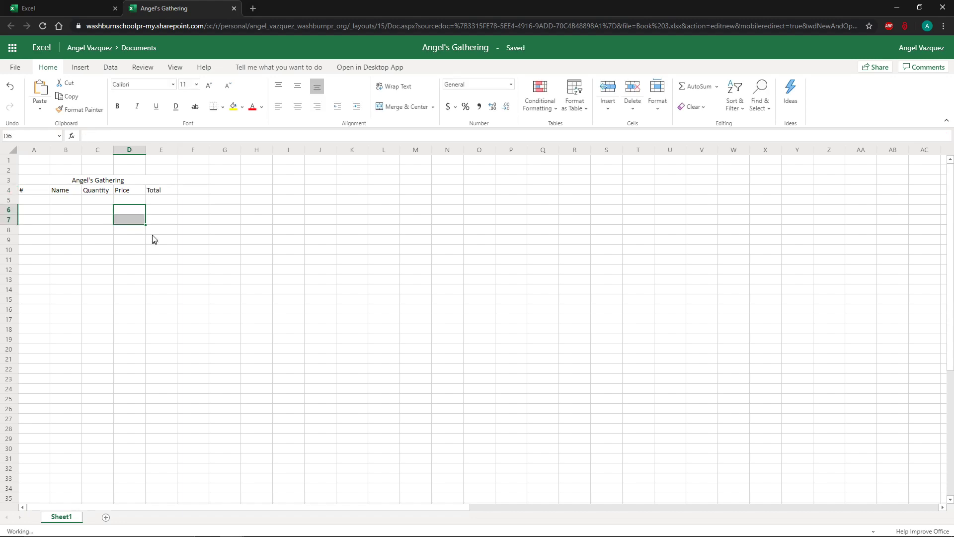
click(90, 201)
drag(35, 194, 159, 191)
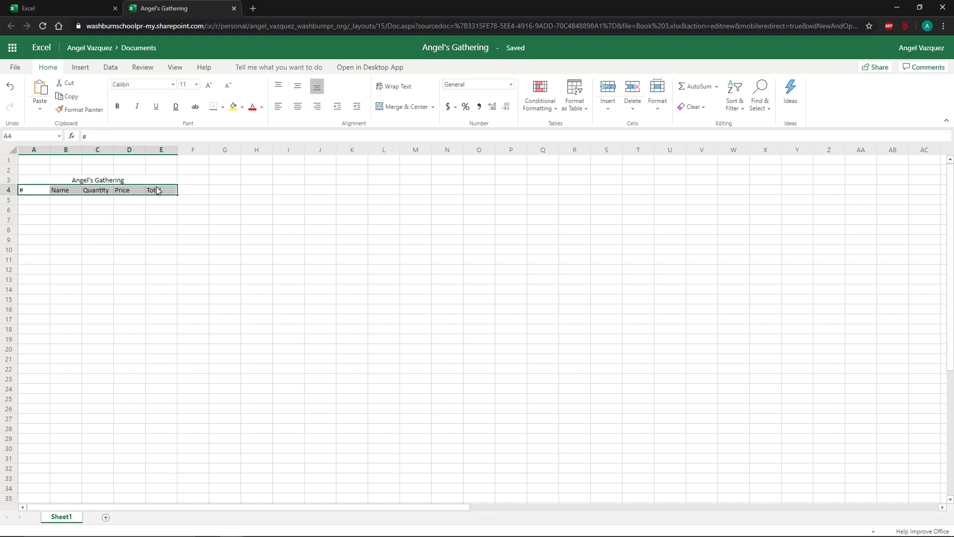
click(154, 209)
Number the first three rows 1, 2 and 3 in cells A5 to A7 under the # heading.
click(42, 201)
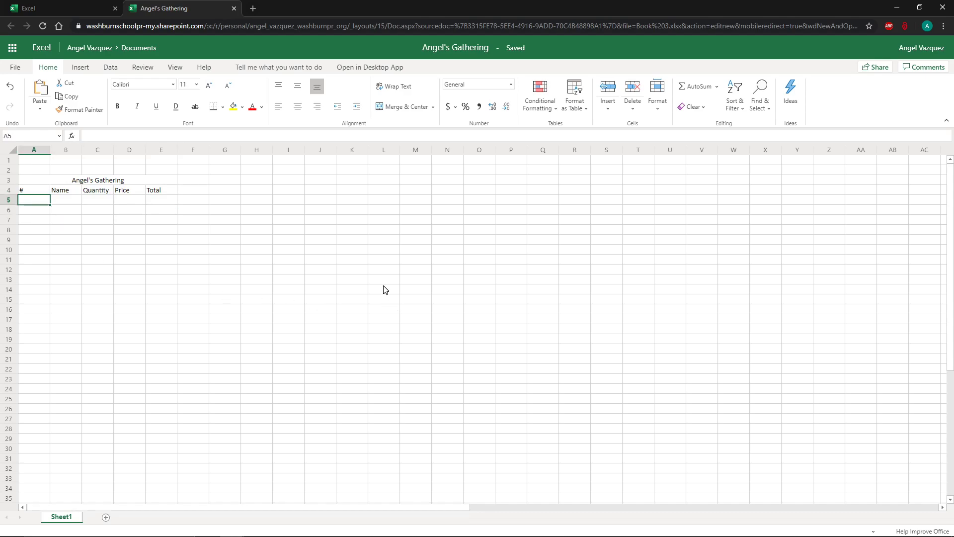
text(1)
key(Return)
key(Right)
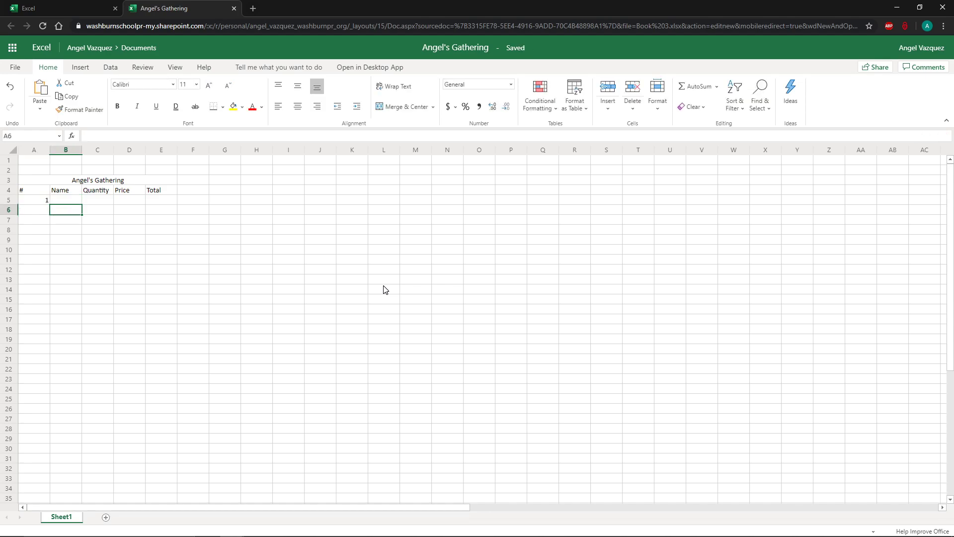
key(Left)
text(2)
key(Return)
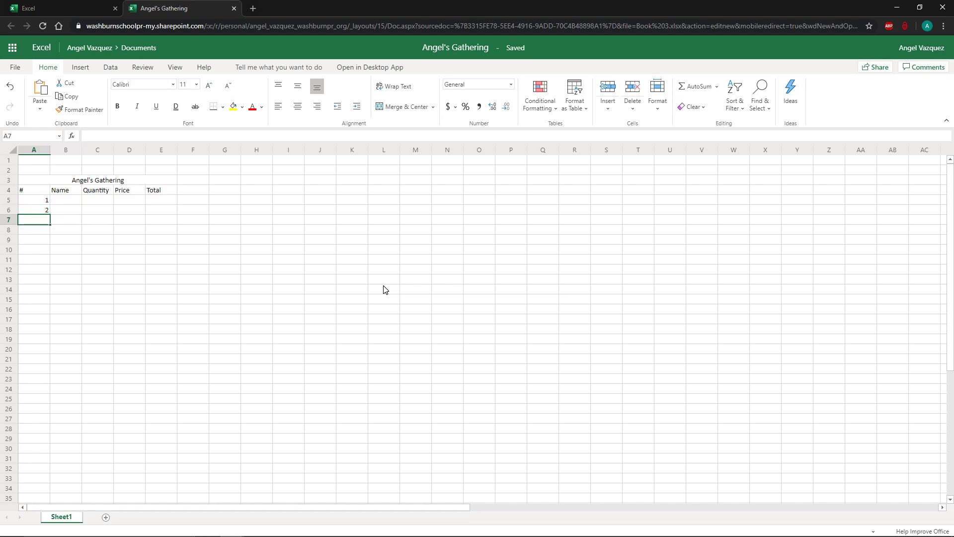
text(3)
click(216, 351)
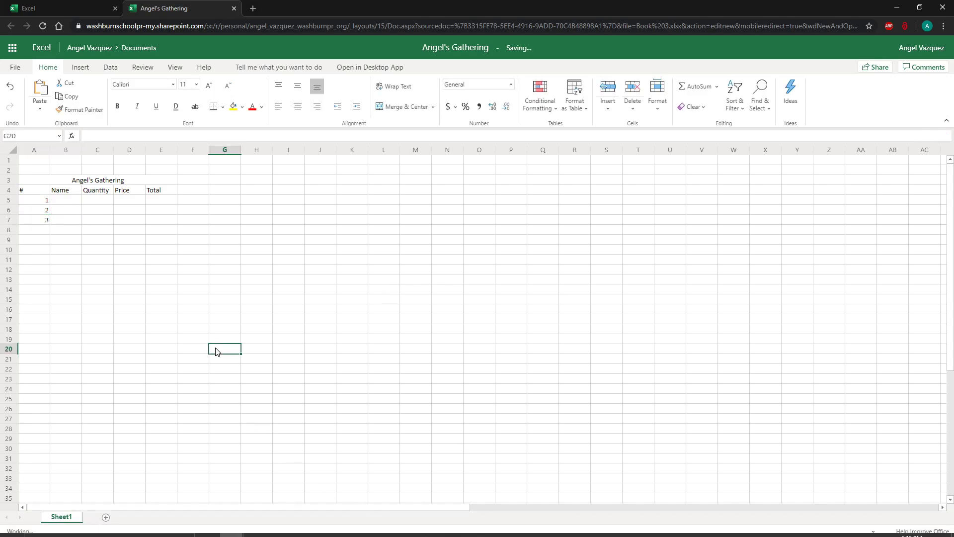
Extend the numbering series down to 10 in cell A14 by filling from A5:A7.
click(44, 201)
drag(45, 200, 38, 223)
click(158, 212)
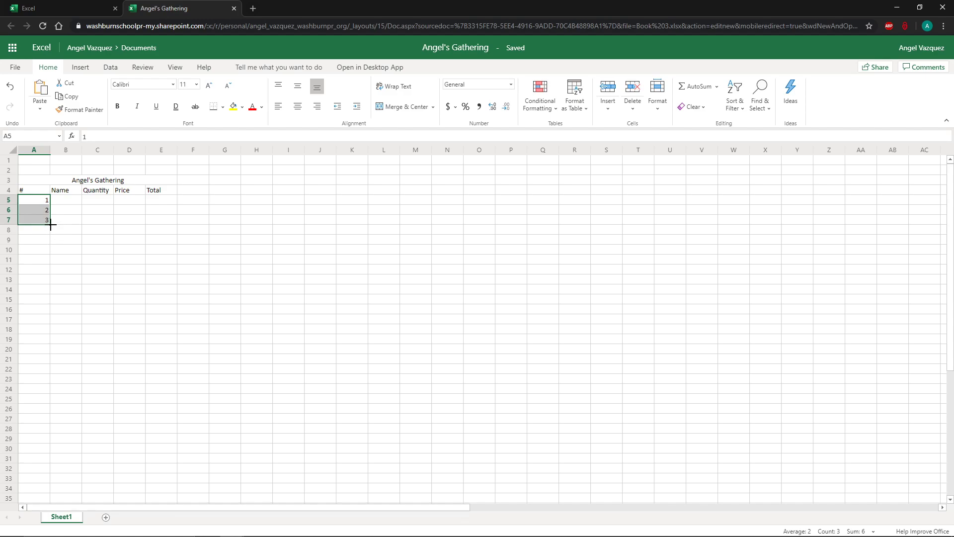
mouse_move(51, 226)
mouse_down()
mouse_move(49, 303)
mouse_move(51, 233)
mouse_move(49, 293)
mouse_up()
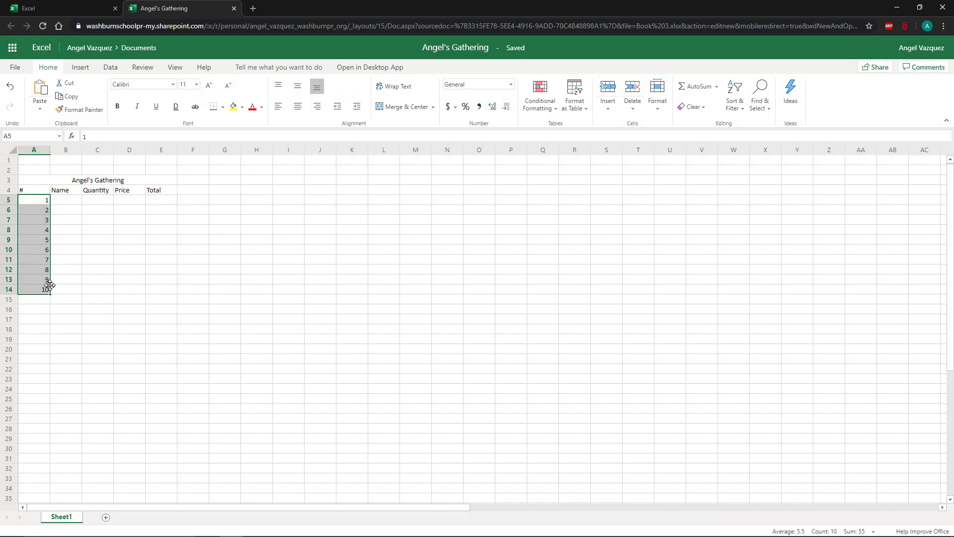
Enter Milk 1 Gal as the first item name in cell B5.
click(75, 222)
click(74, 201)
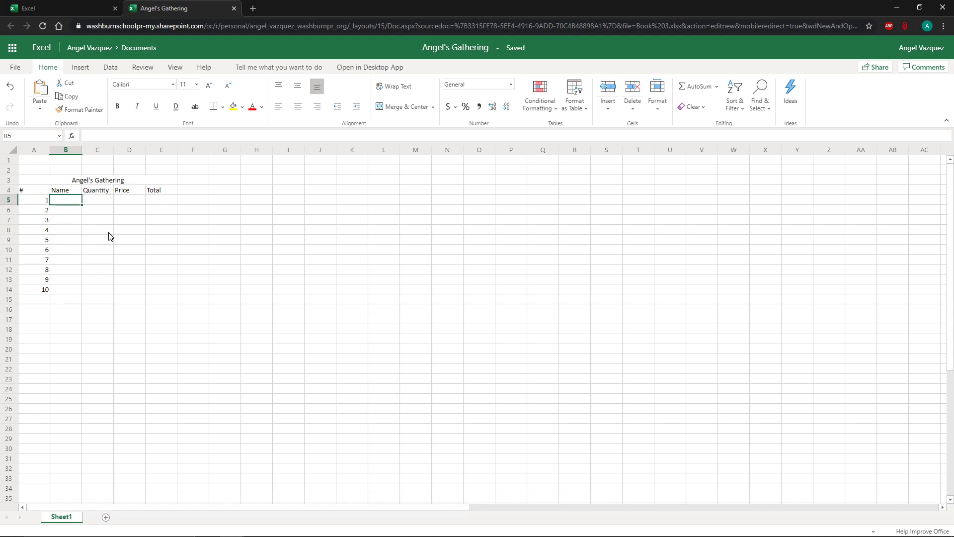
text(Mi)
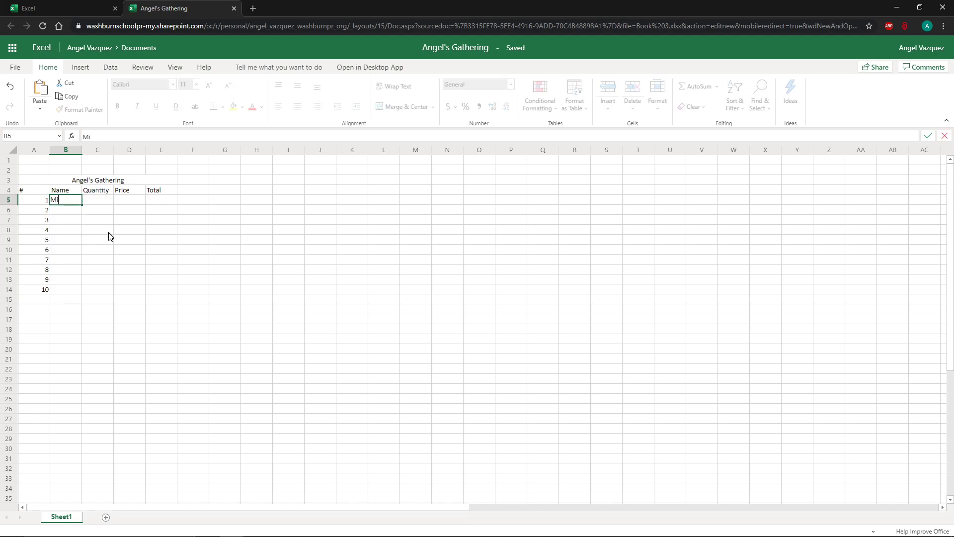
text(lk 1 Gal)
key(Return)
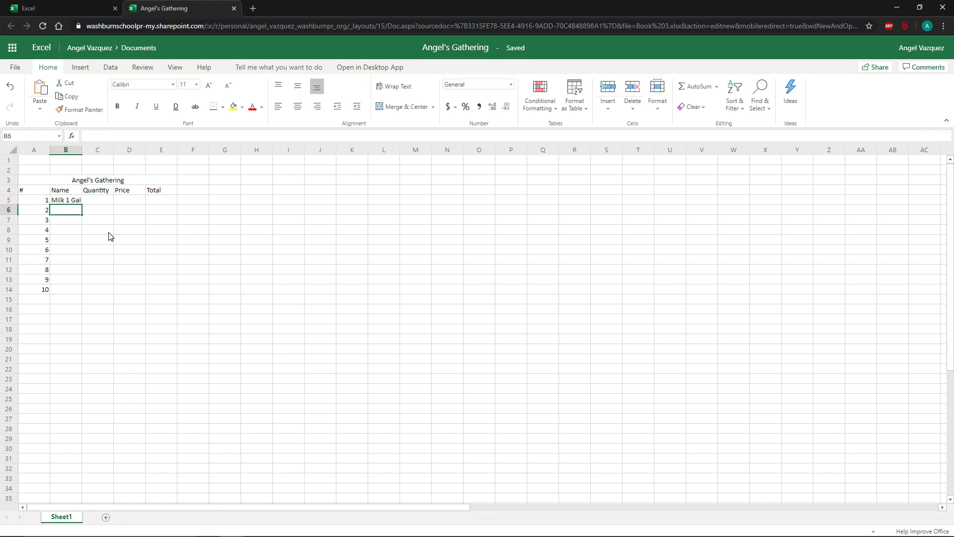
Enter quantity 1 and price 6.00 for the milk in cells C5 and D5.
key(Up)
key(Right)
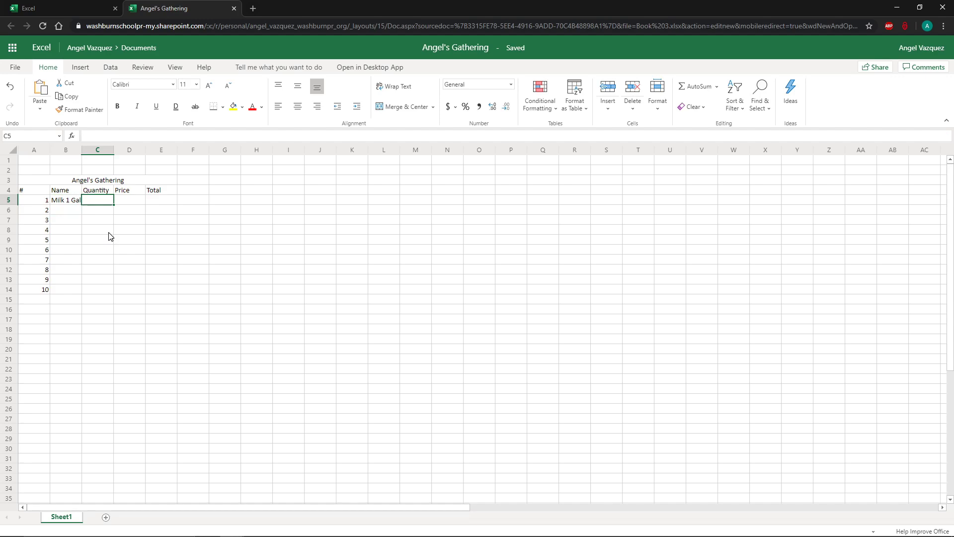
text(1)
key(Tab)
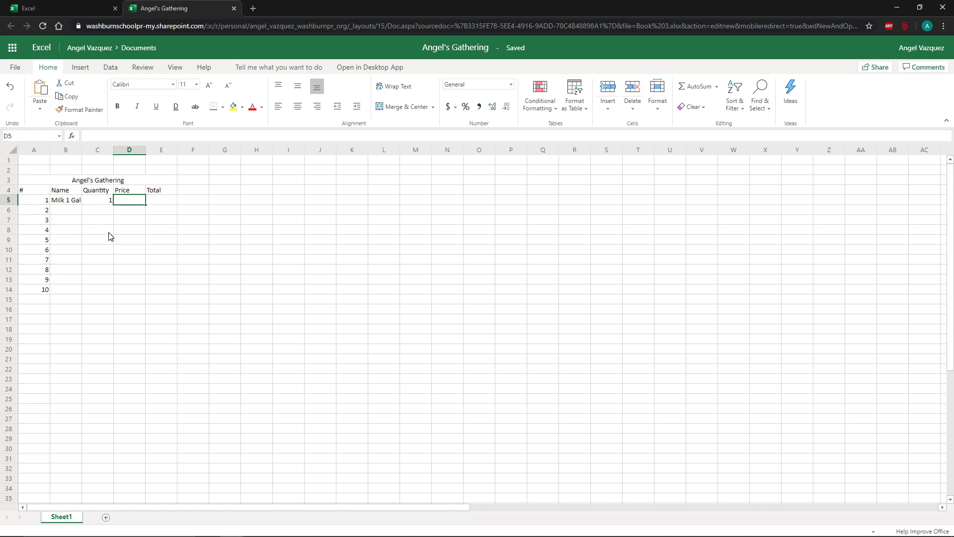
text(6.00)
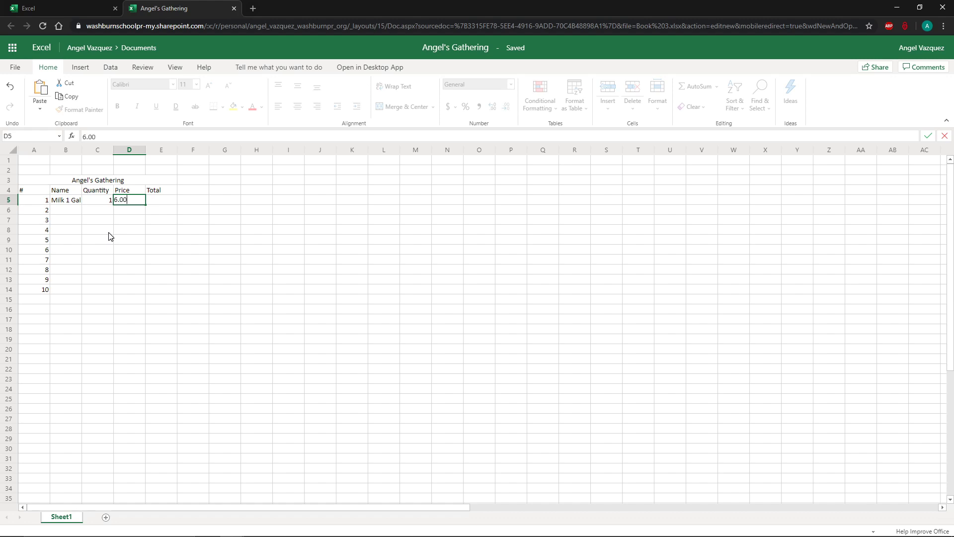
key(Return)
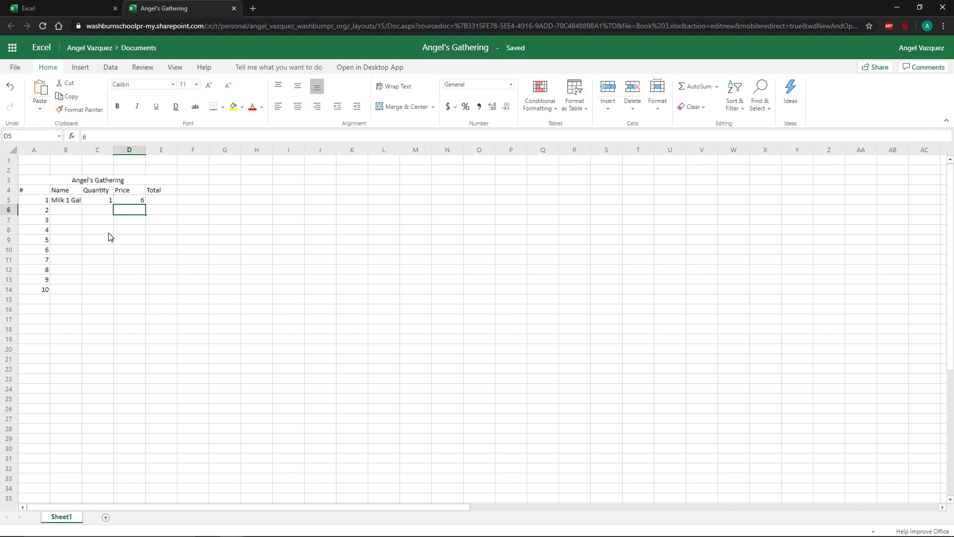
Apply the Accounting number format to the milk price in D5.
key(Up)
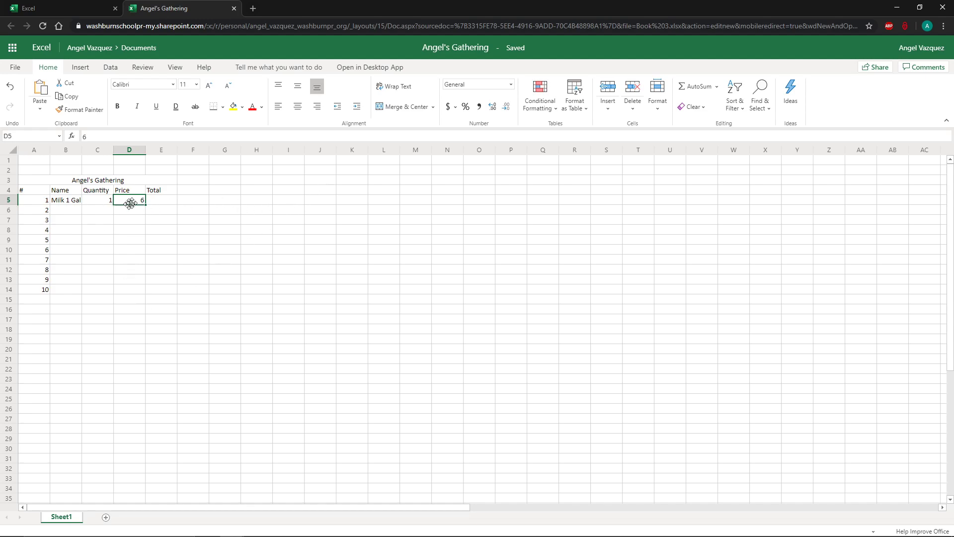
click(455, 107)
click(465, 126)
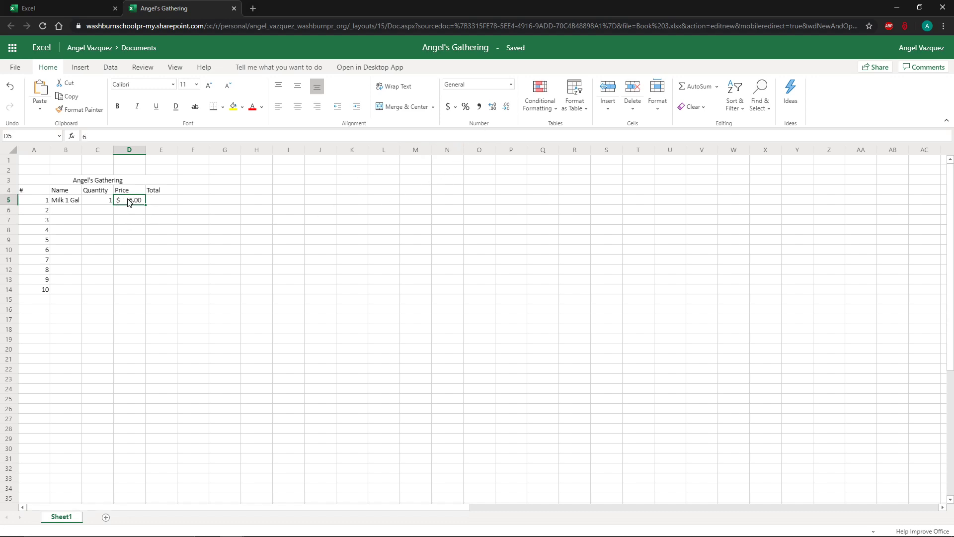
Apply the Currency number format to the Price cells D5 through D14.
drag(131, 203, 131, 287)
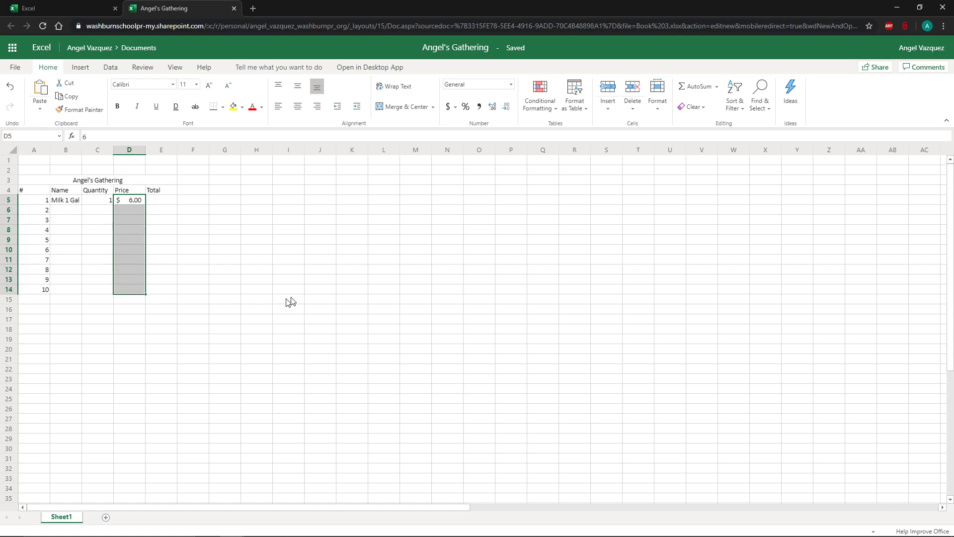
click(453, 108)
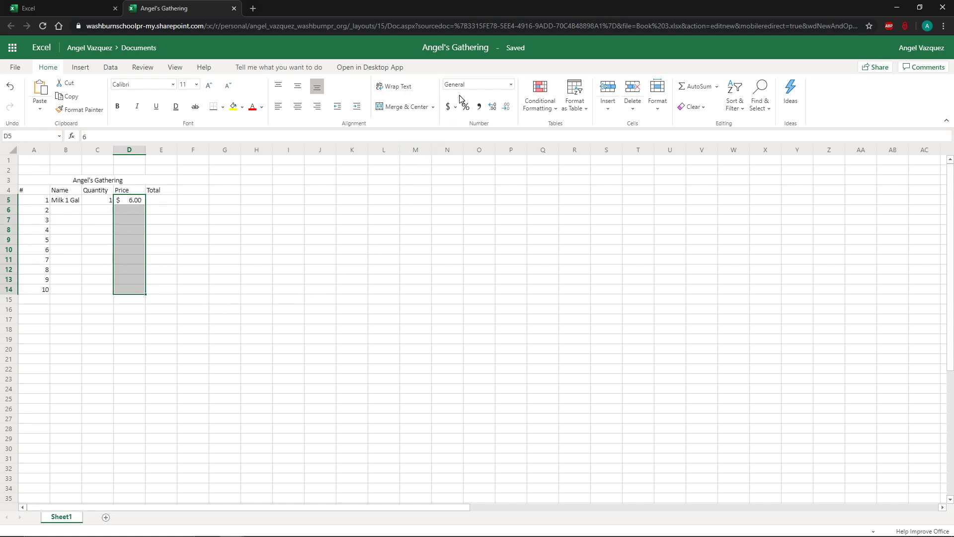
click(511, 85)
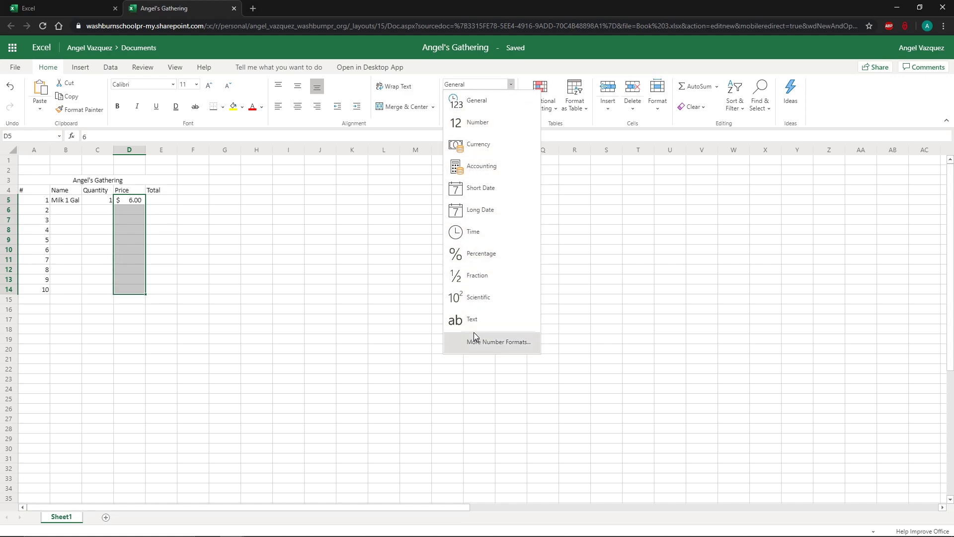
click(497, 145)
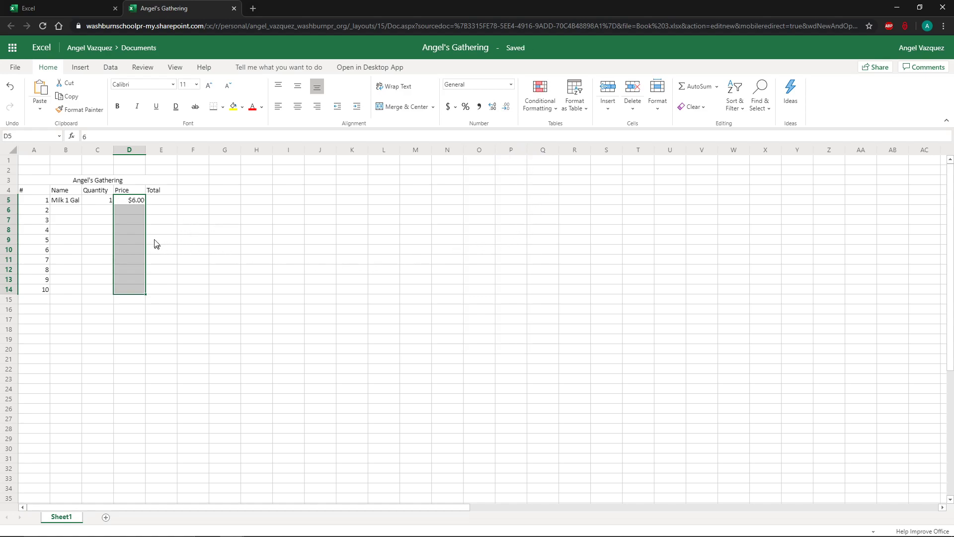
Apply the Currency number format to the Total cells E5 through E14.
click(139, 224)
click(96, 222)
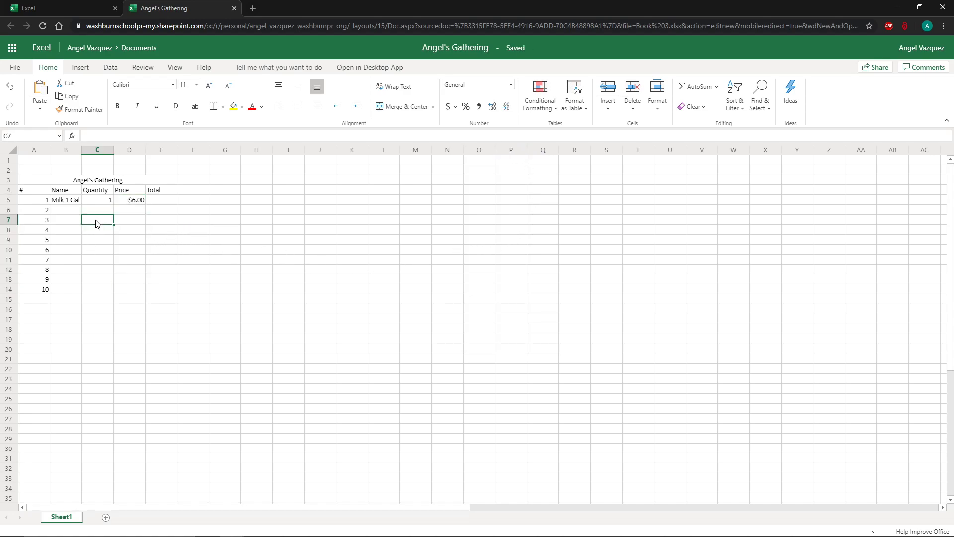
drag(155, 201, 162, 293)
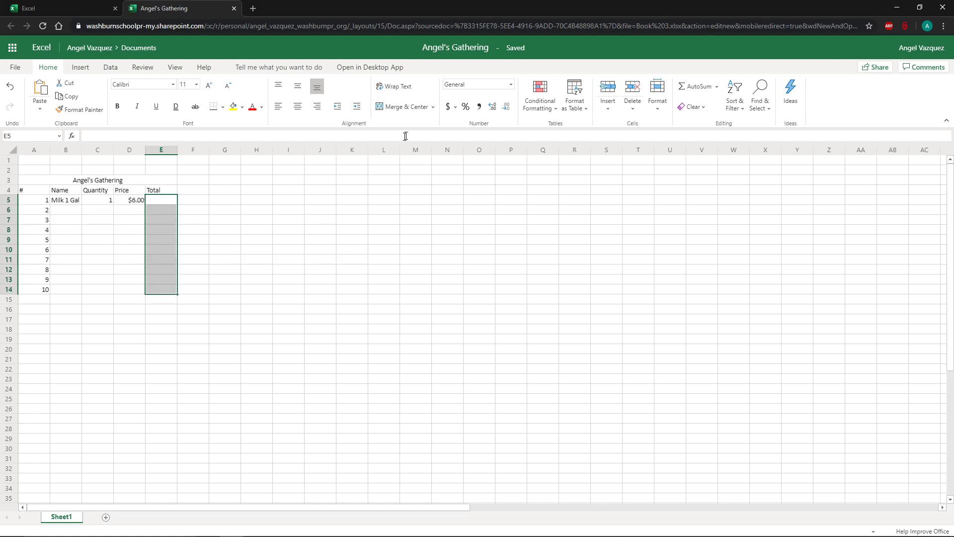
click(509, 87)
click(470, 148)
click(116, 214)
click(78, 212)
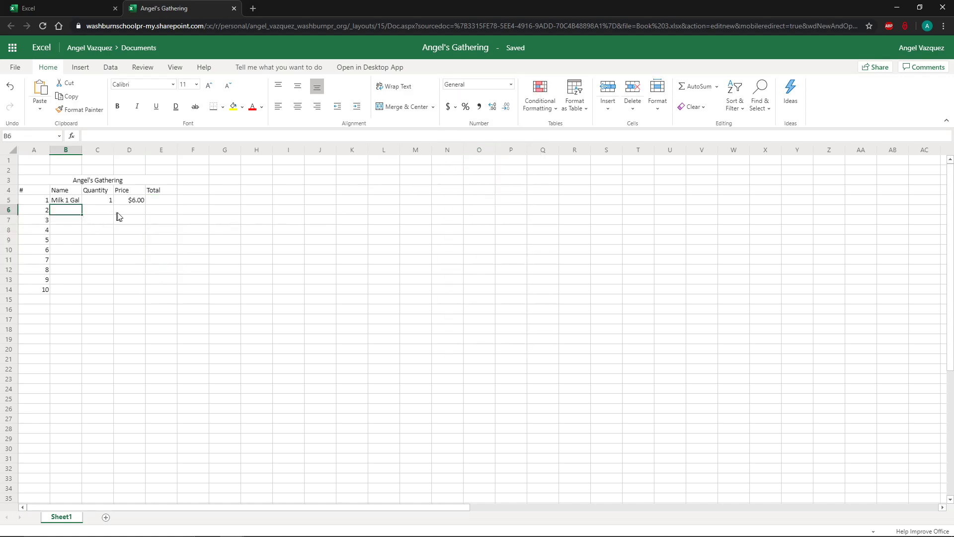
click(160, 202)
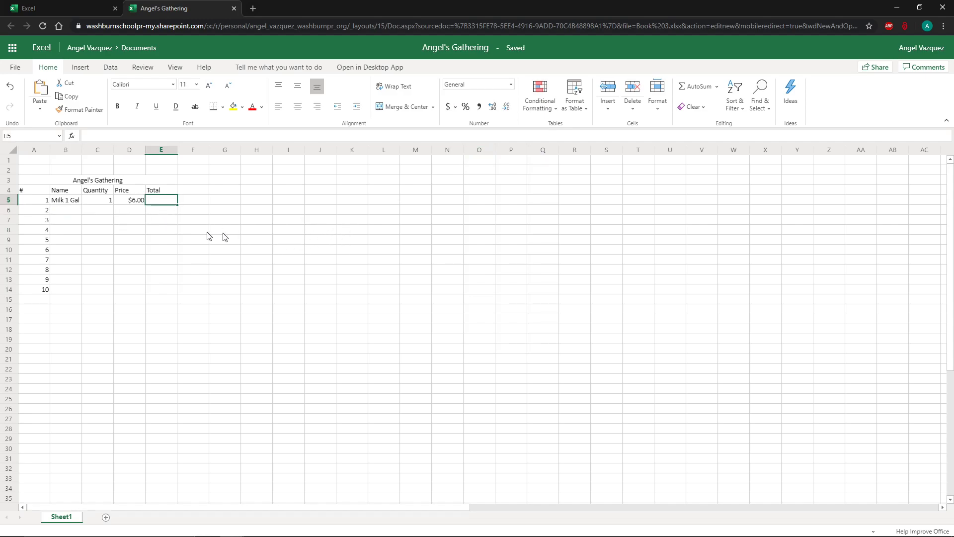
click(75, 213)
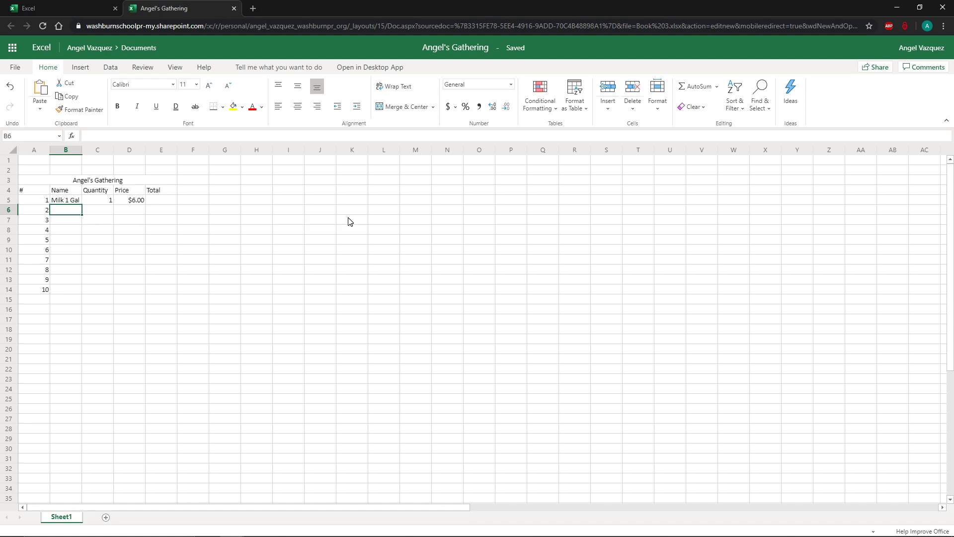
Enter Snickers with quantity 3 and price $1.00 in row 6.
text(Snickers)
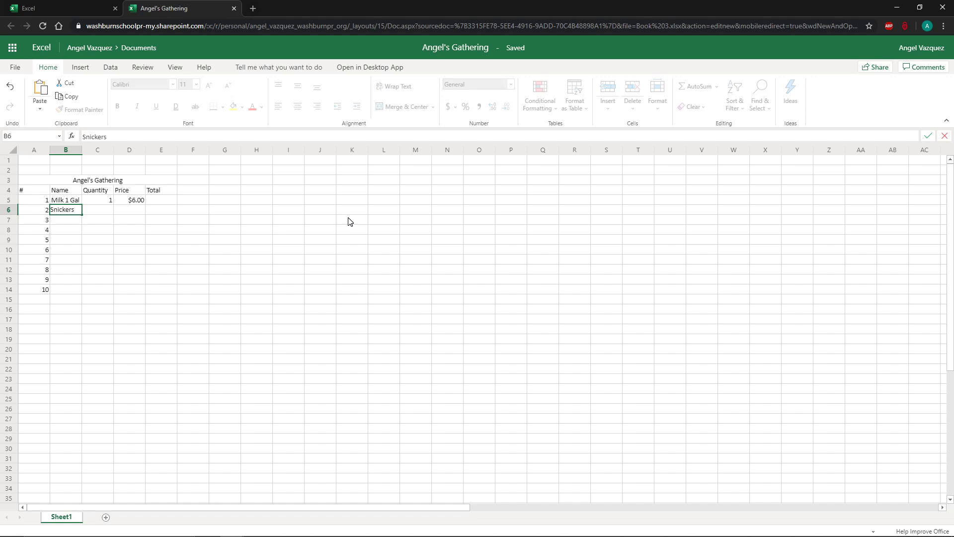
key(Tab)
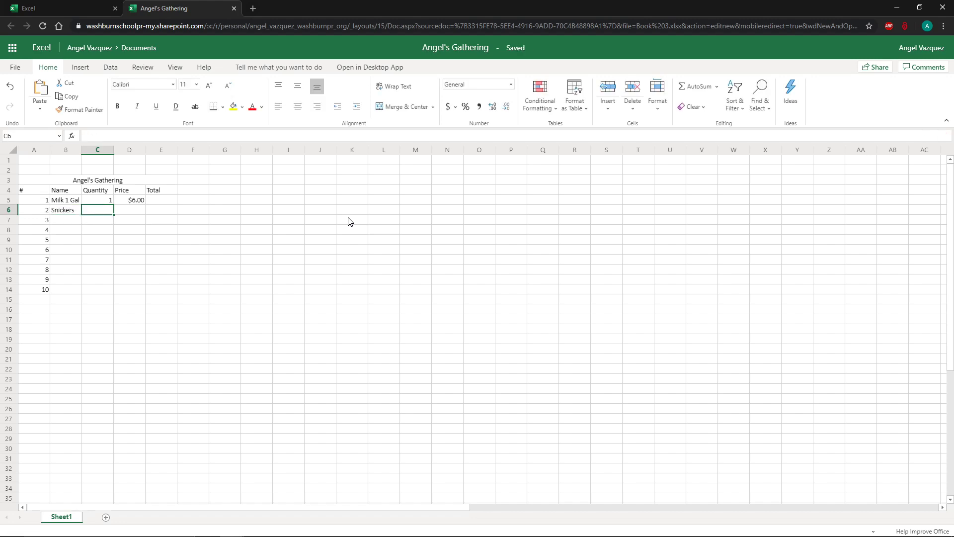
text(3)
key(Tab)
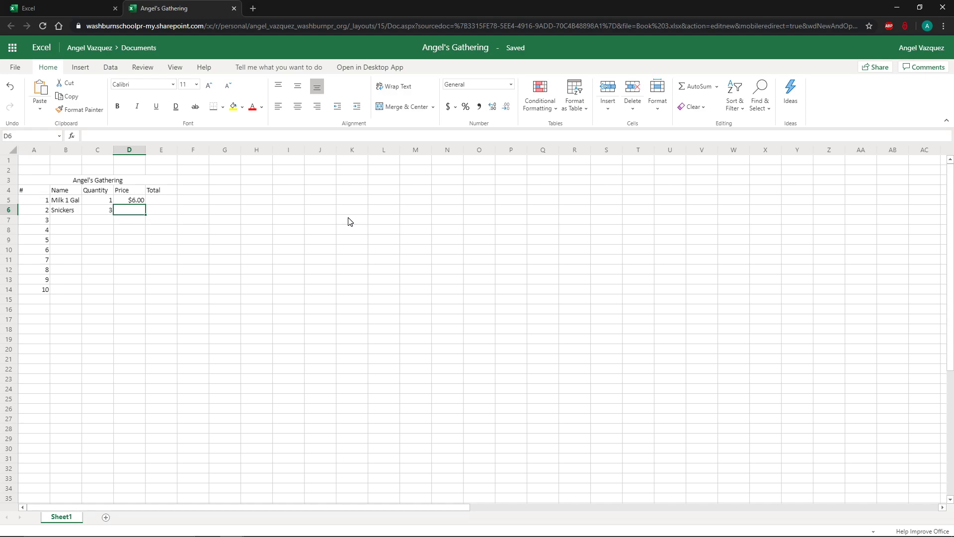
text($1.)
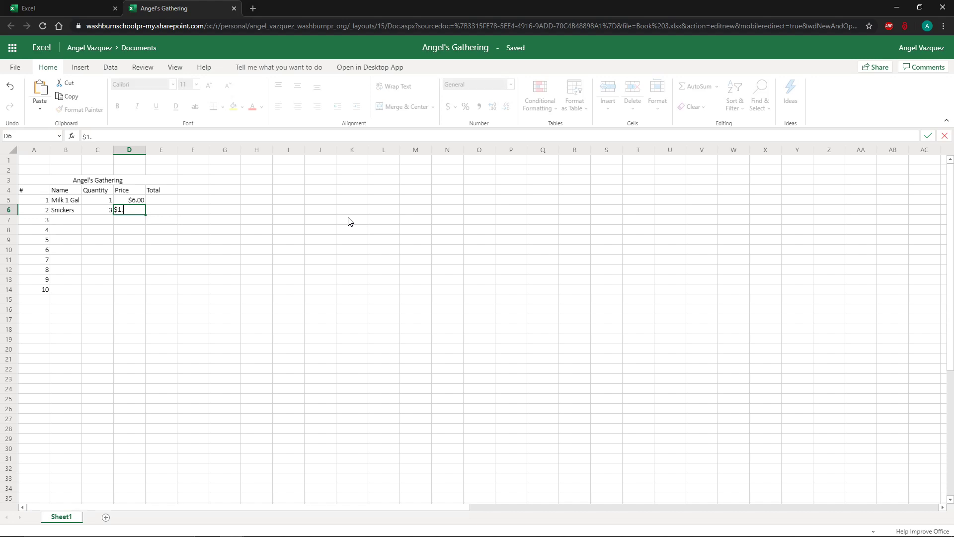
text(00)
key(Return)
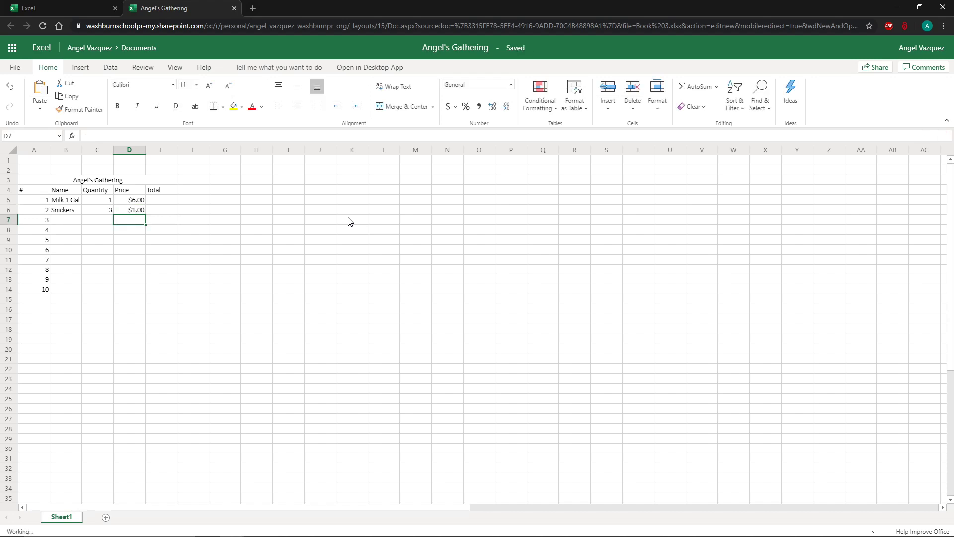
click(135, 212)
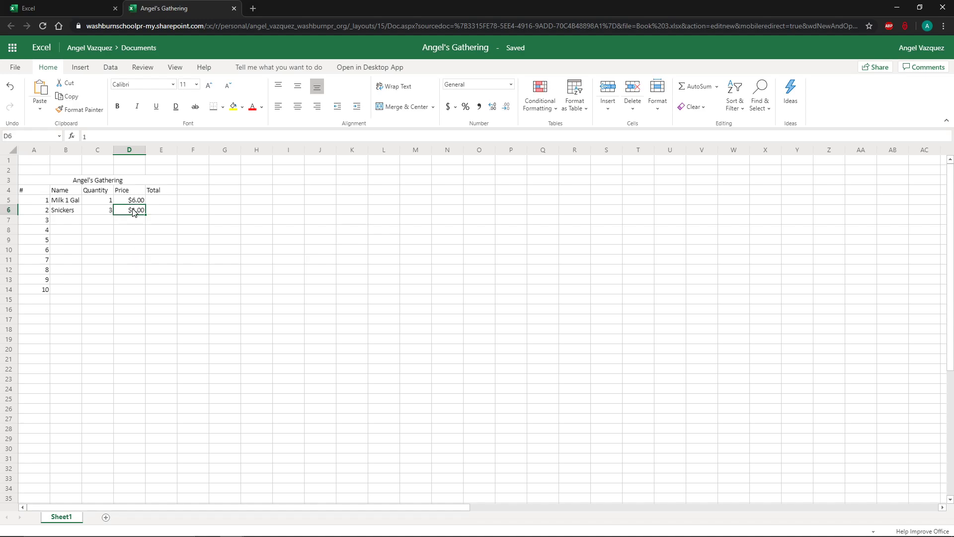
drag(134, 199, 135, 296)
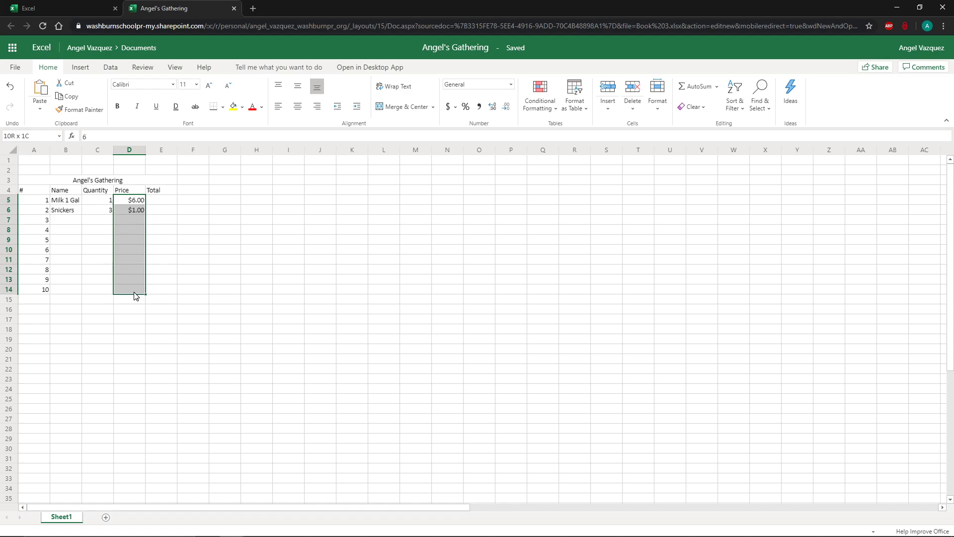
click(135, 210)
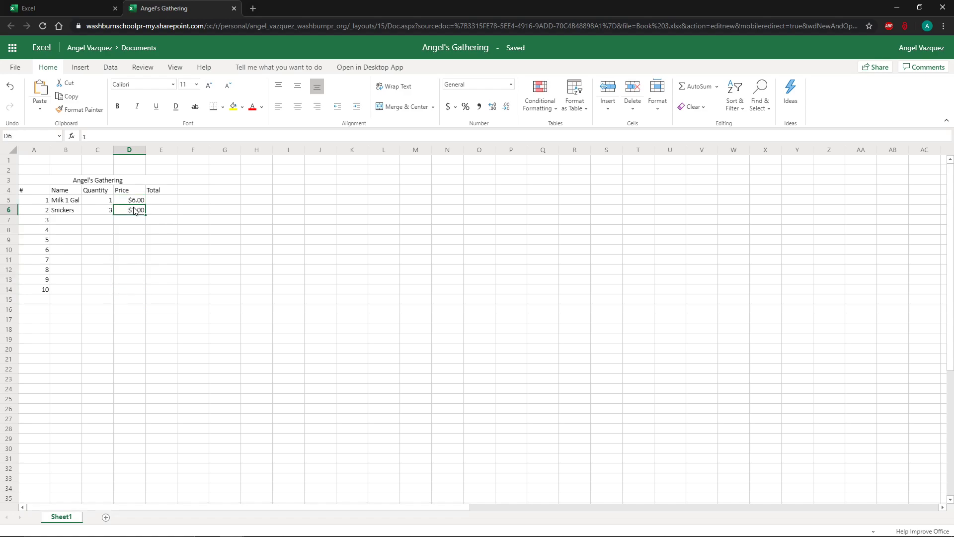
click(134, 232)
drag(142, 203, 139, 287)
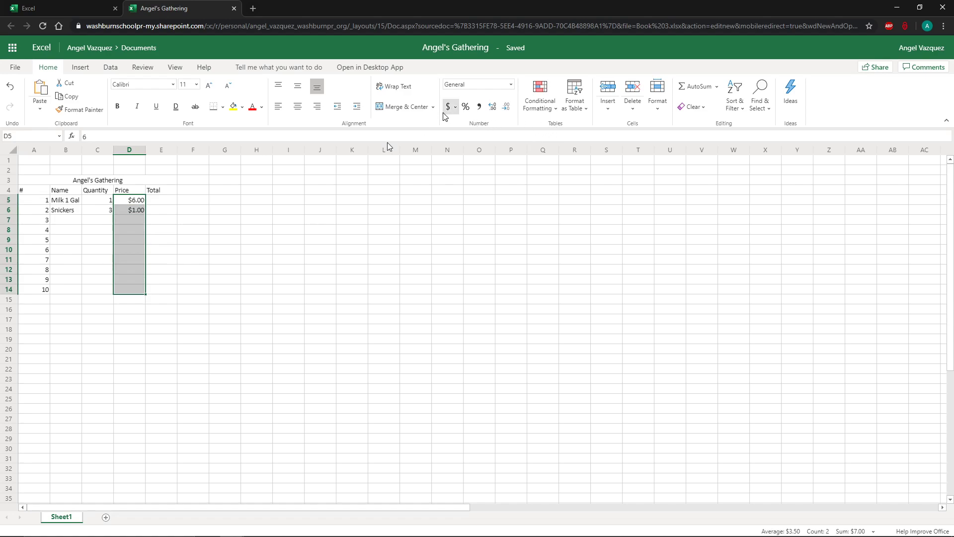
click(159, 230)
Clear D6 and re-enter 1 as the Snickers price.
click(138, 212)
key(Delete)
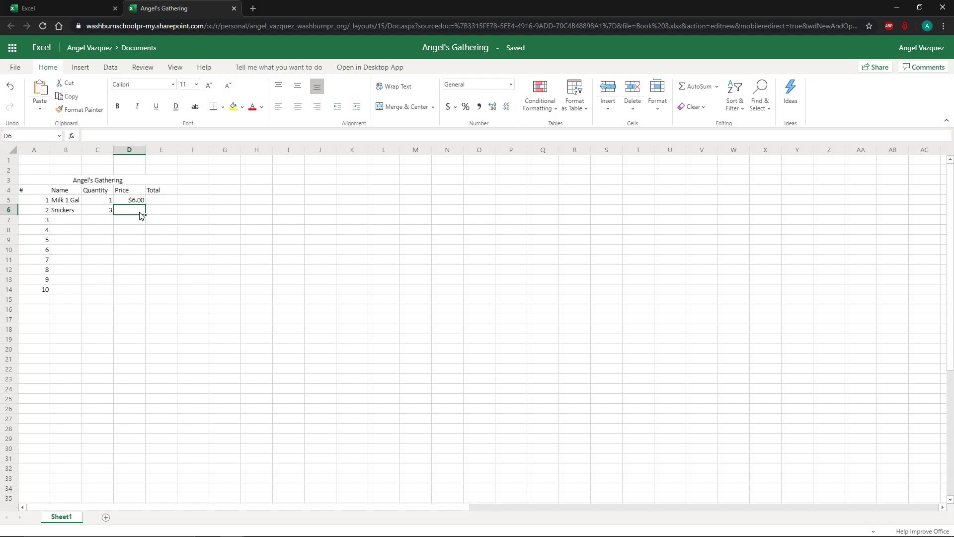
text(1)
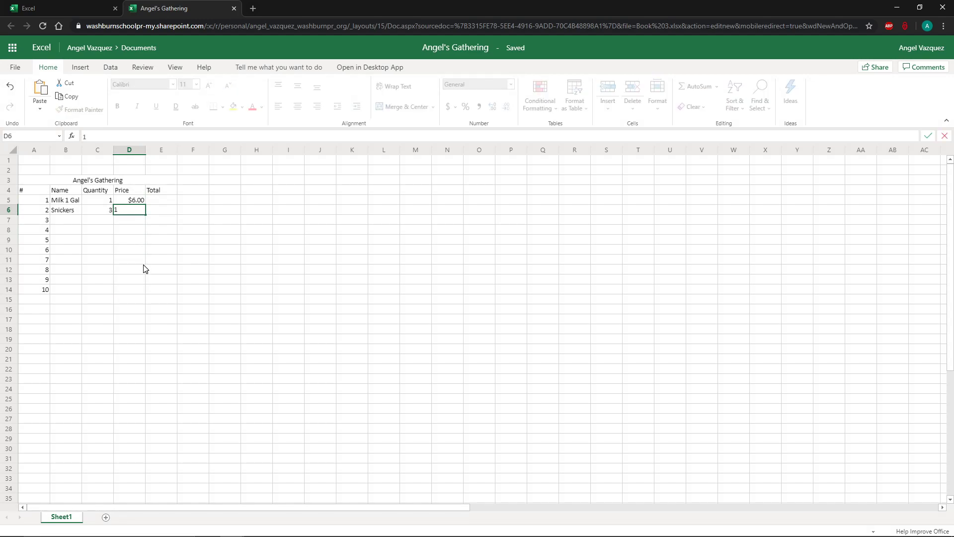
key(Return)
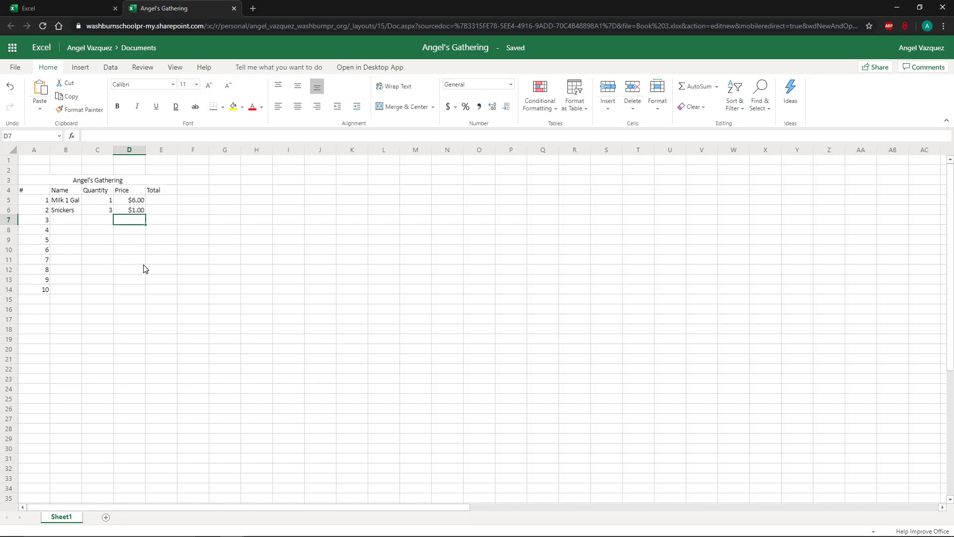
click(138, 212)
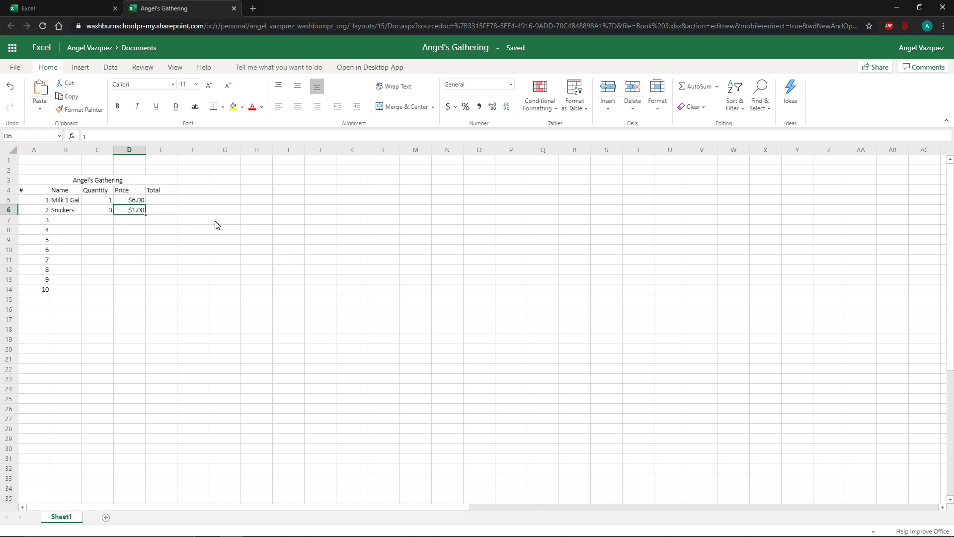
click(108, 201)
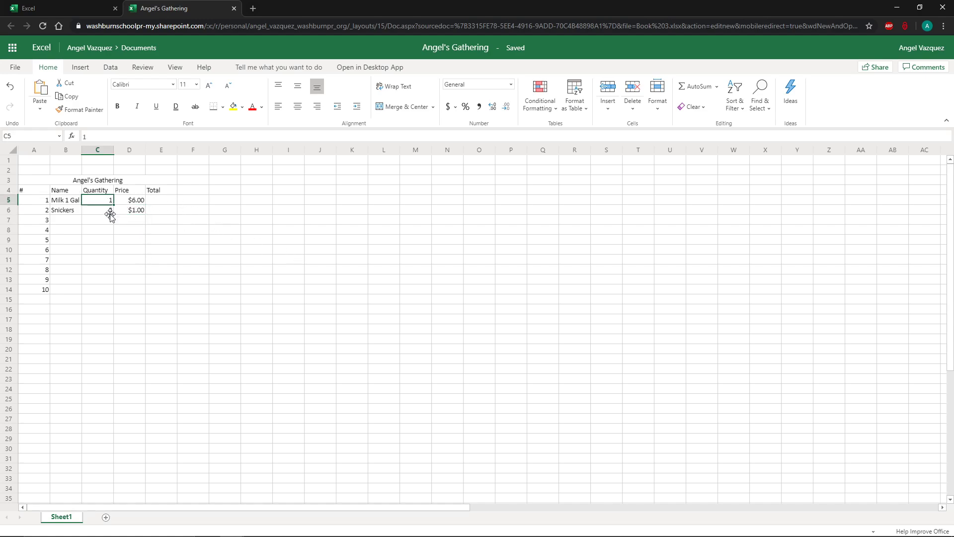
click(159, 201)
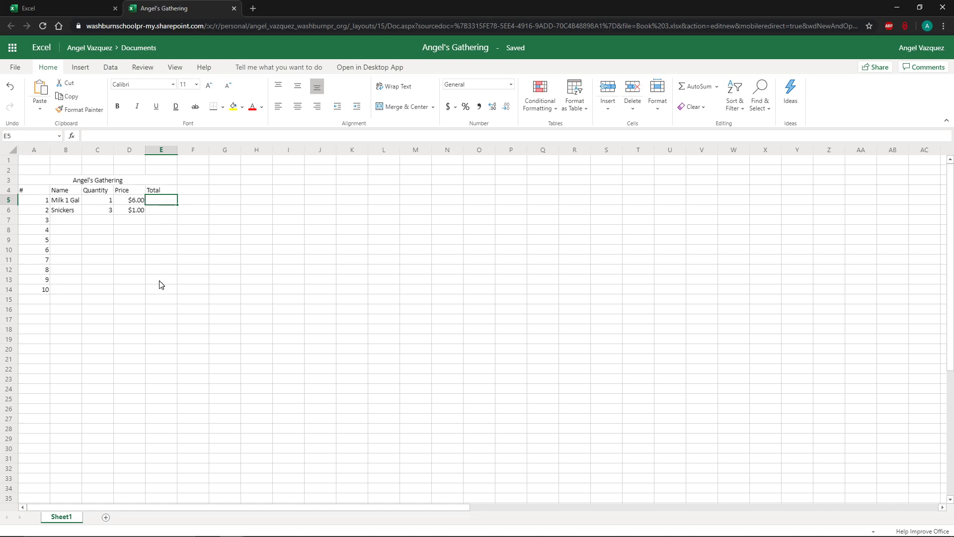
click(389, 271)
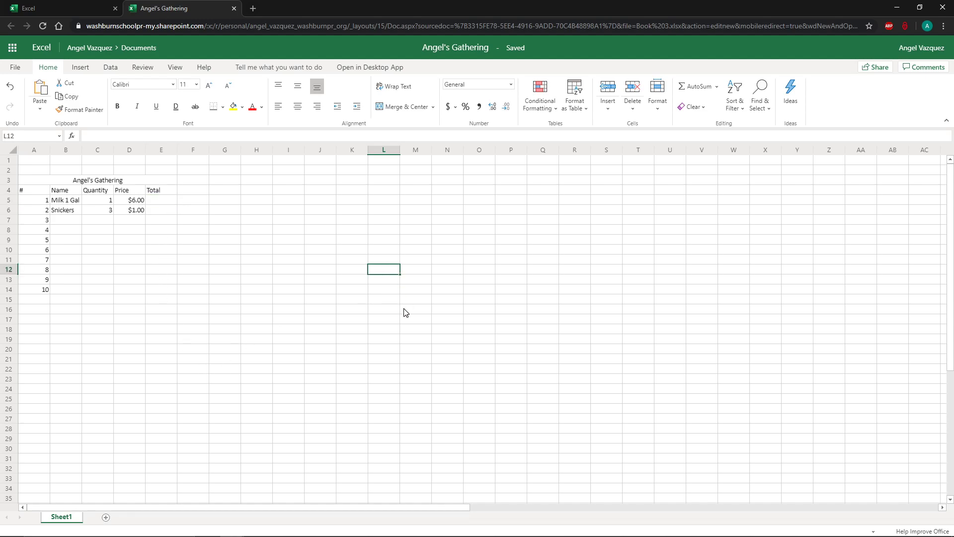
text(s)
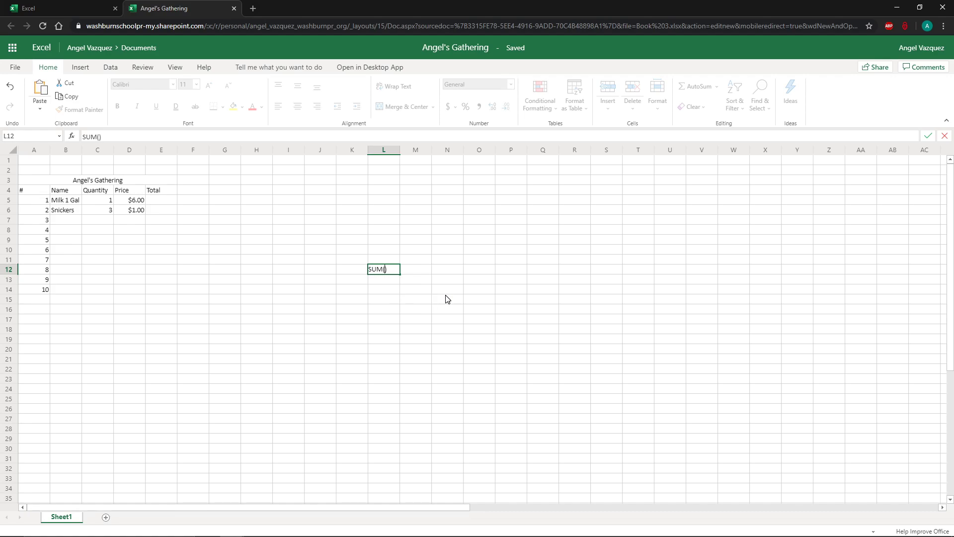
key(Escape)
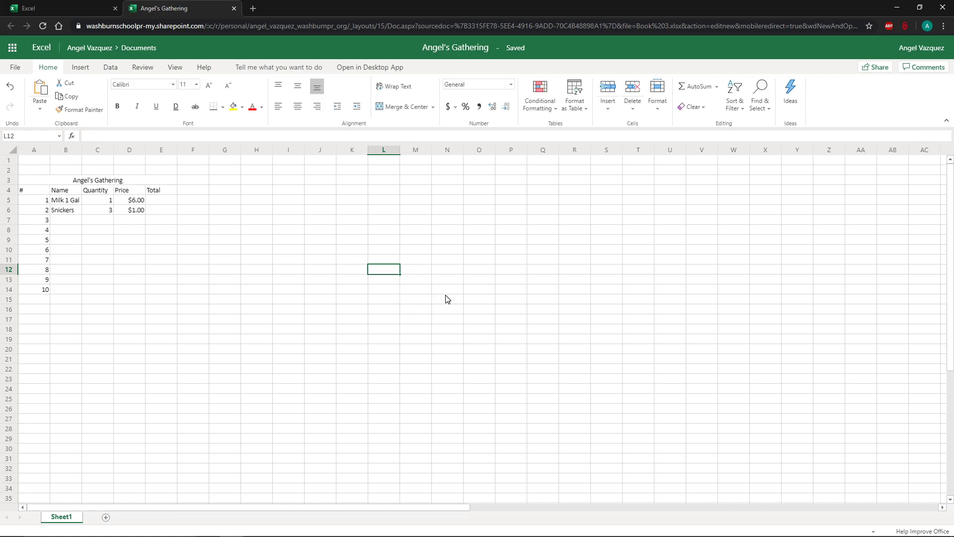
click(316, 277)
click(214, 242)
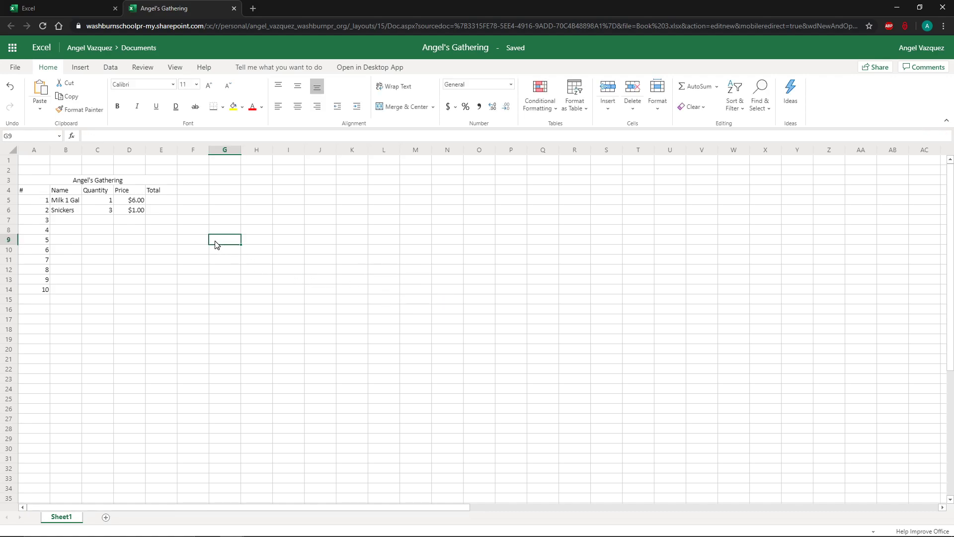
Enter a formula in E5 multiplying the milk quantity C5 by its price D5.
click(167, 201)
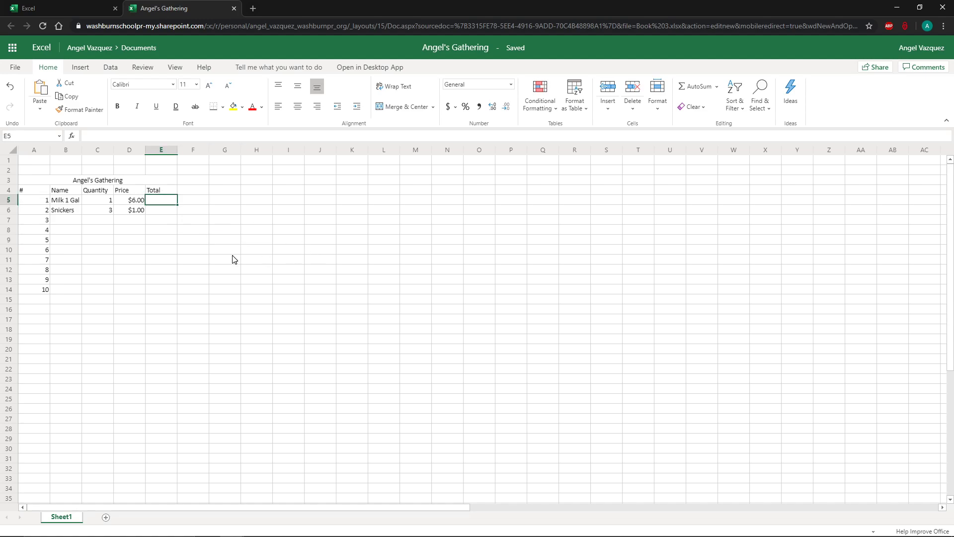
text(=)
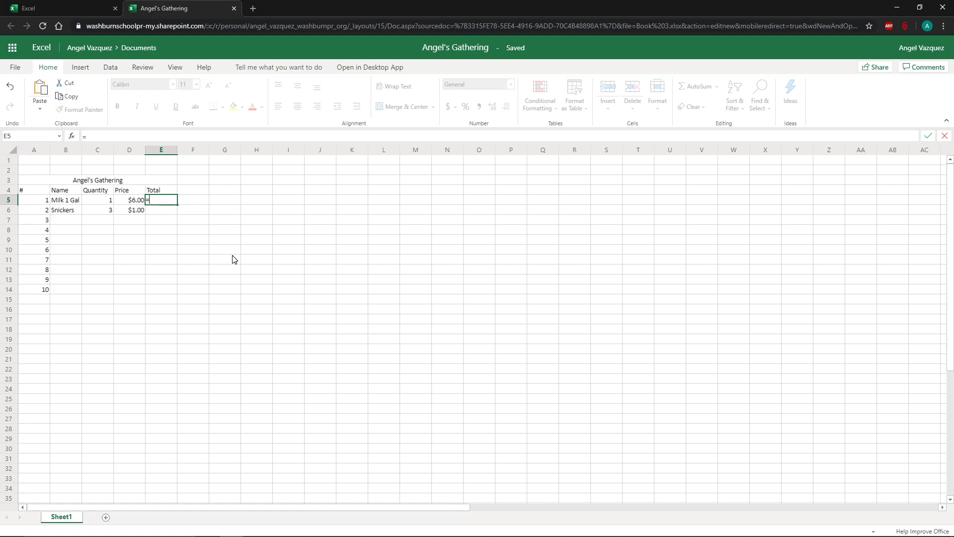
click(101, 202)
text(*)
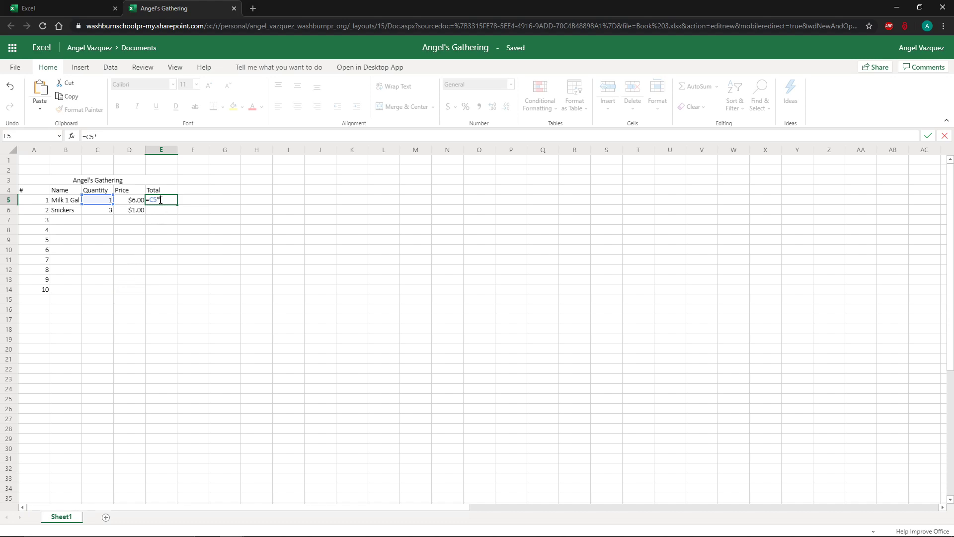
click(131, 203)
key(Return)
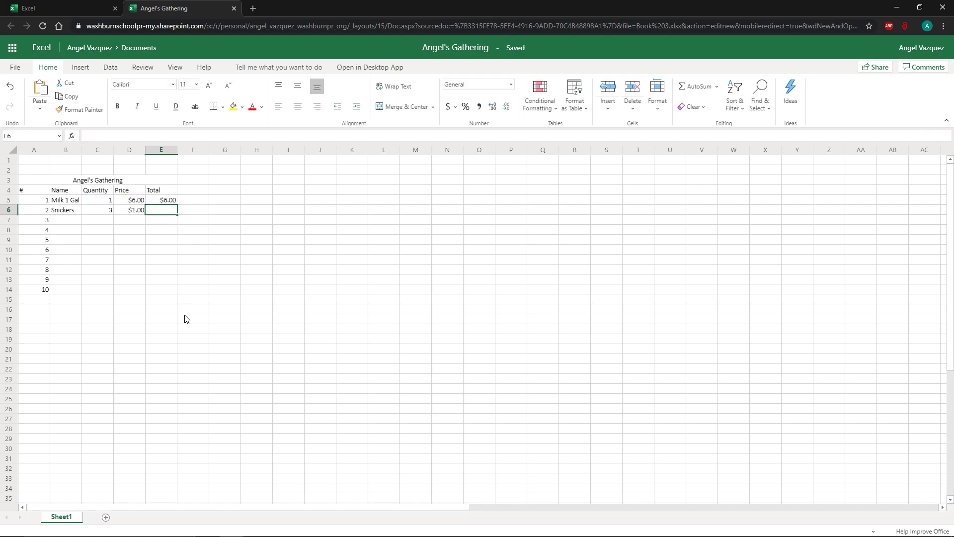
Change the milk quantity in C5 to 2.
click(165, 200)
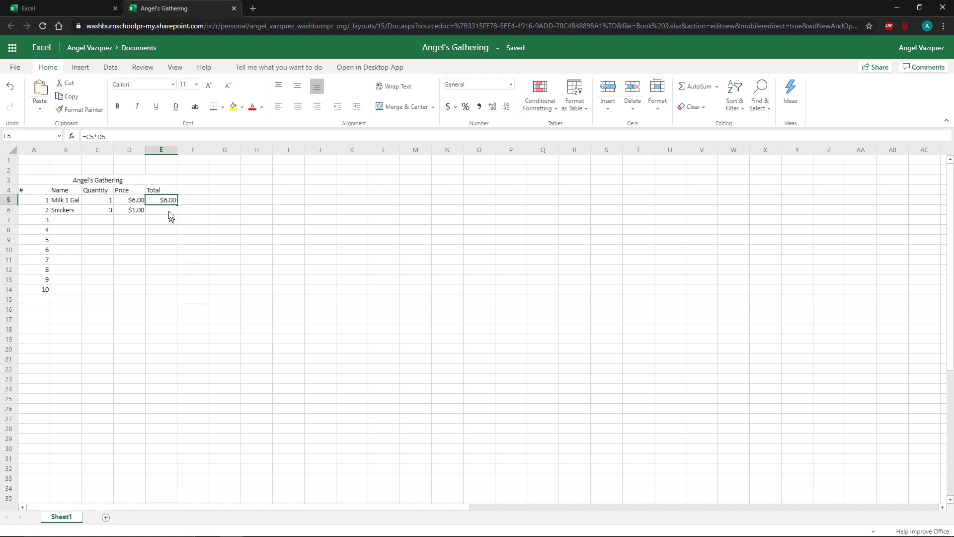
click(110, 204)
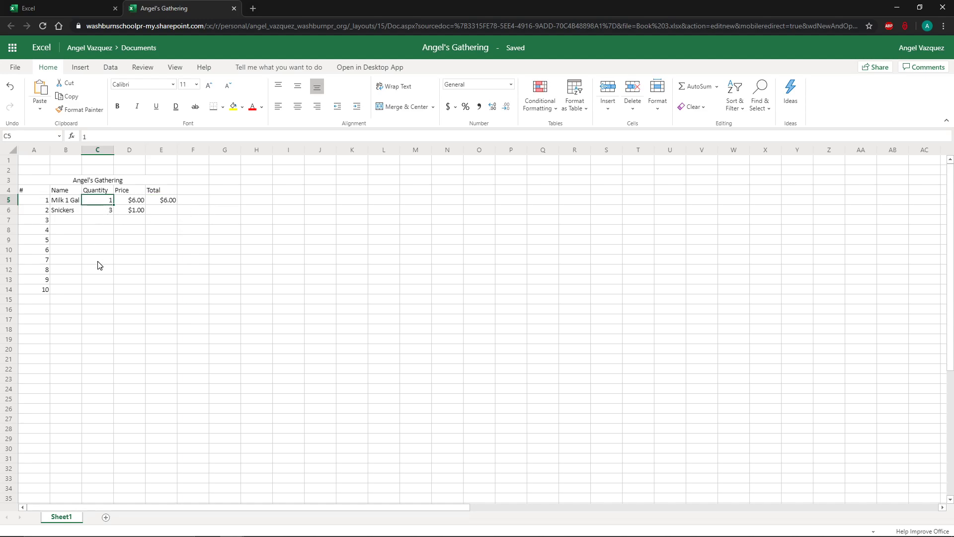
text(2)
key(Return)
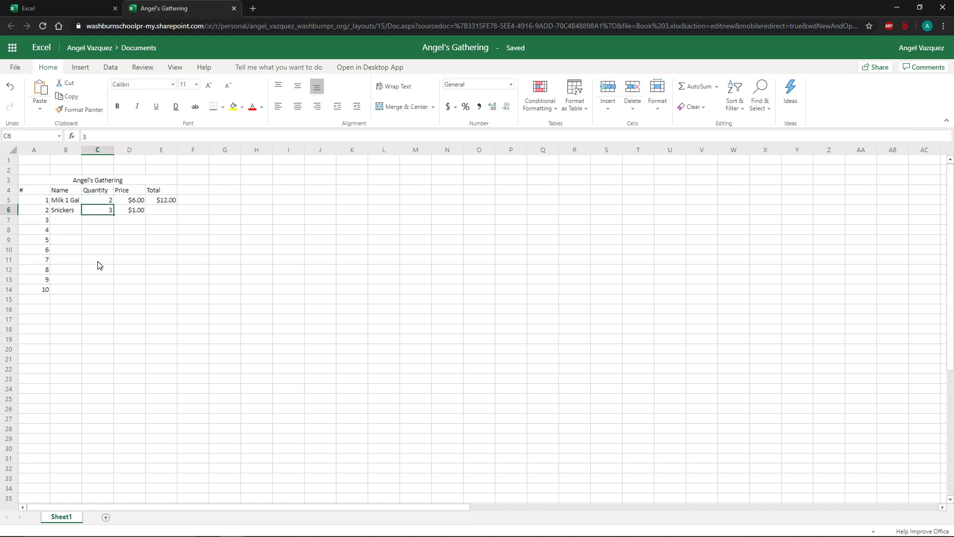
Inspect the quantity, price and total cells of the milk and Snickers rows.
click(167, 202)
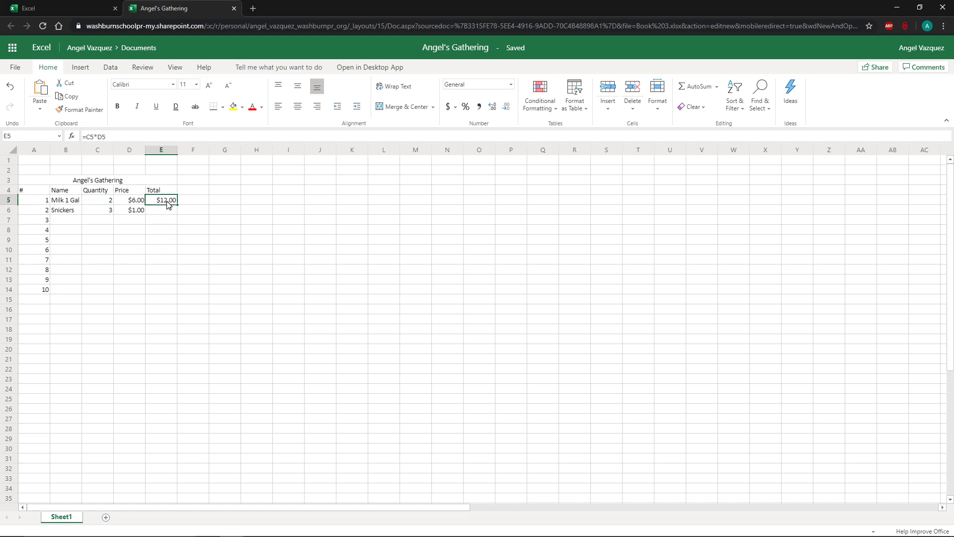
click(105, 202)
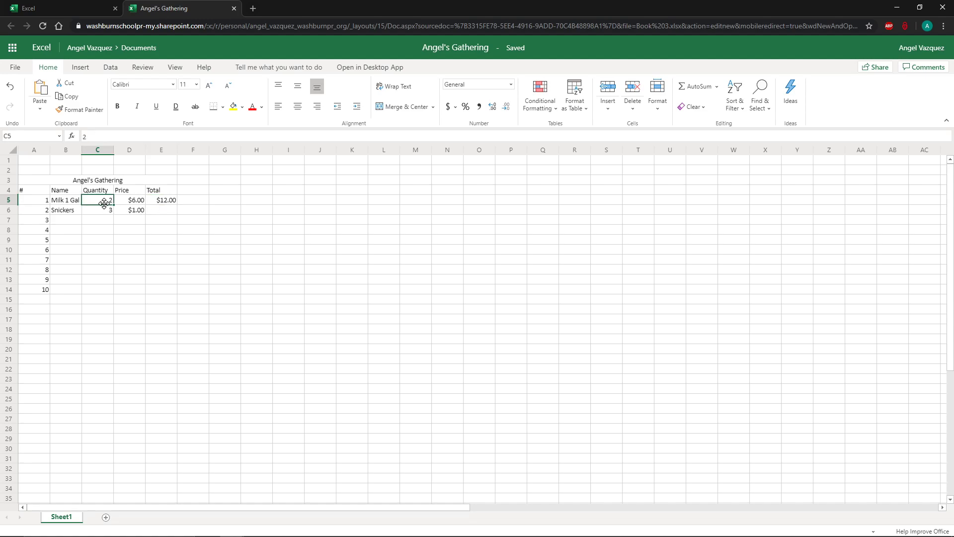
click(132, 204)
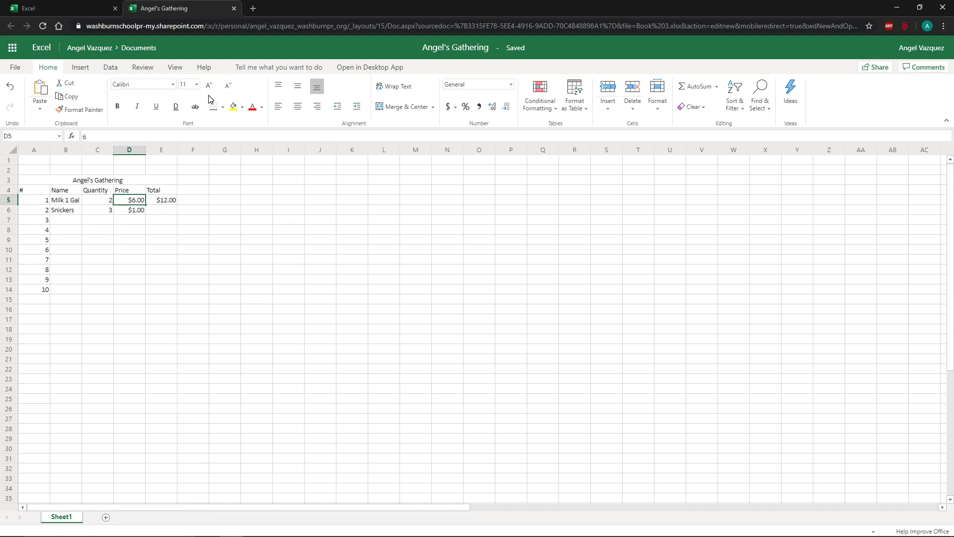
click(105, 201)
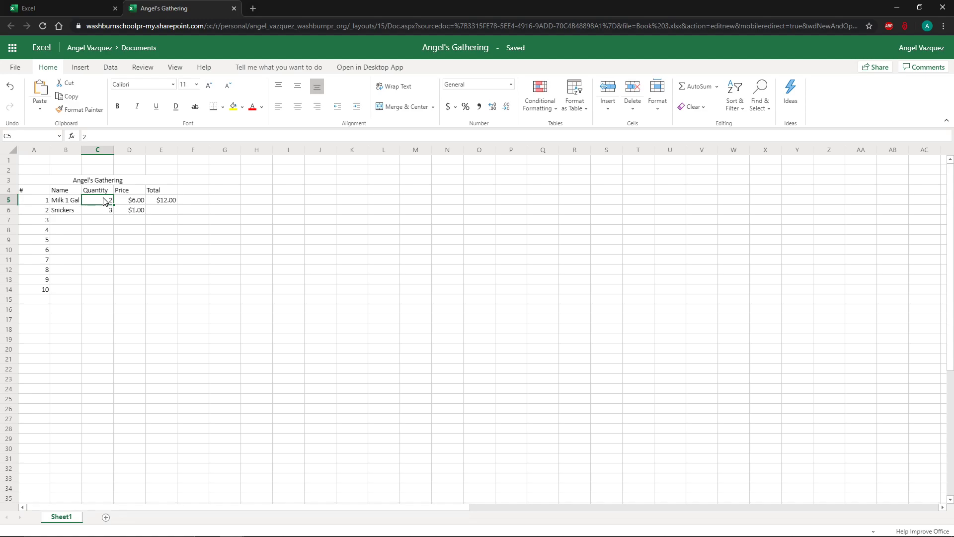
click(138, 201)
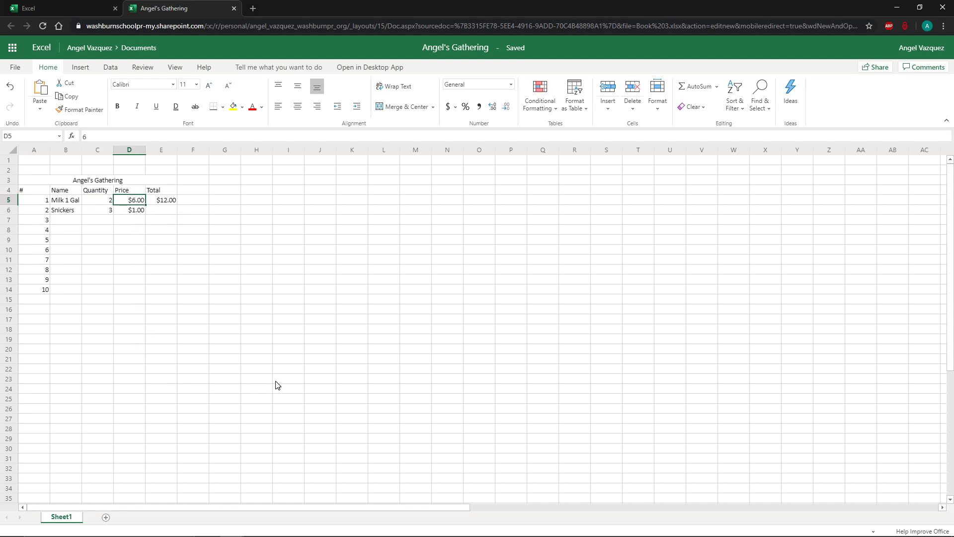
click(127, 249)
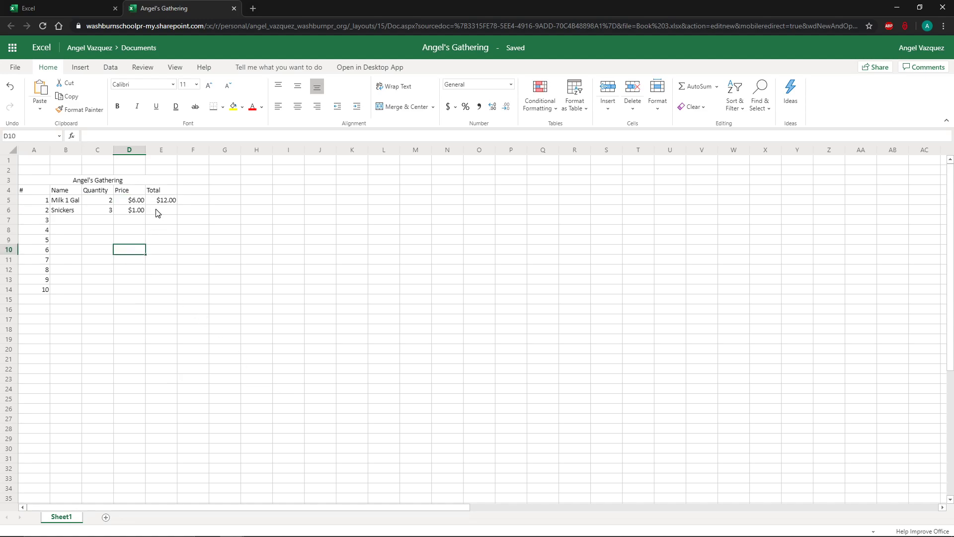
click(157, 213)
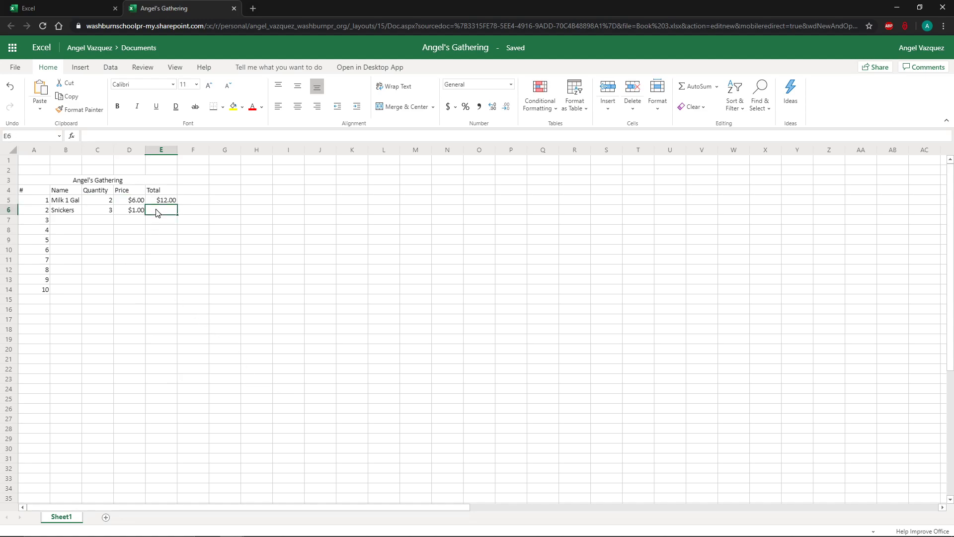
click(111, 203)
click(125, 200)
click(96, 199)
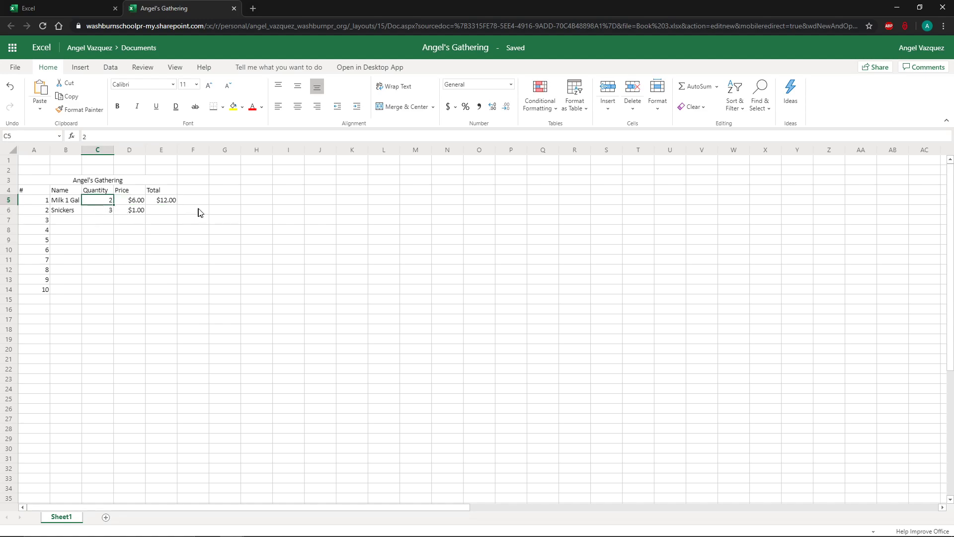
click(138, 201)
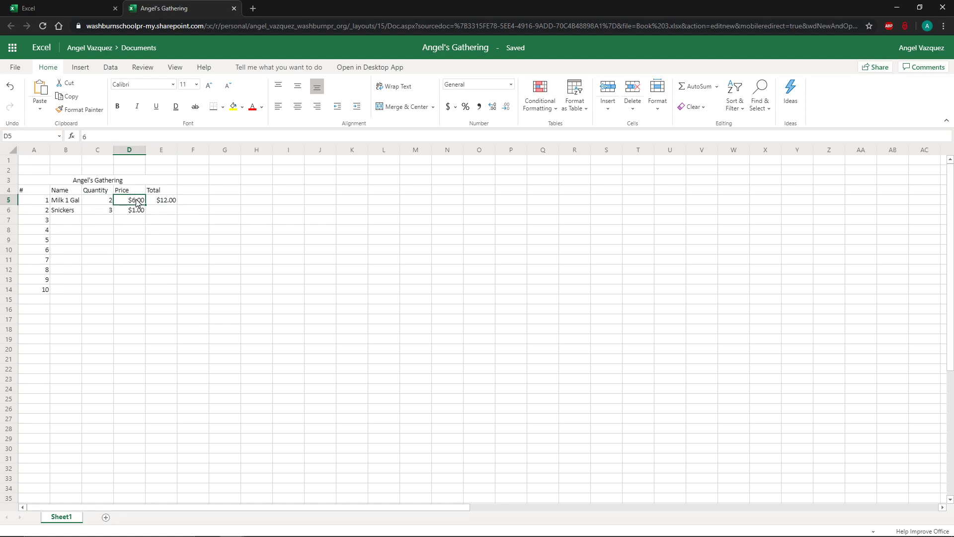
click(109, 201)
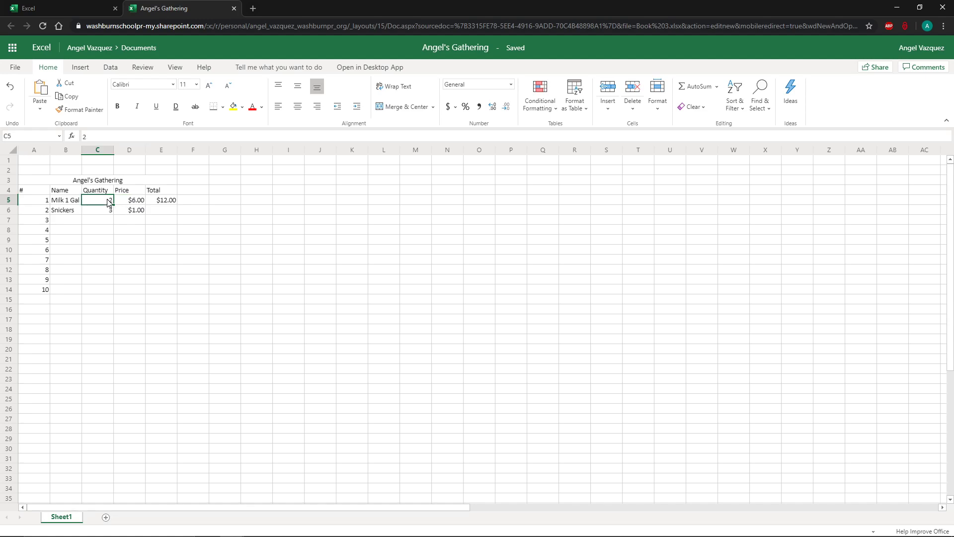
click(122, 205)
click(107, 203)
click(124, 204)
click(111, 204)
click(125, 205)
click(151, 205)
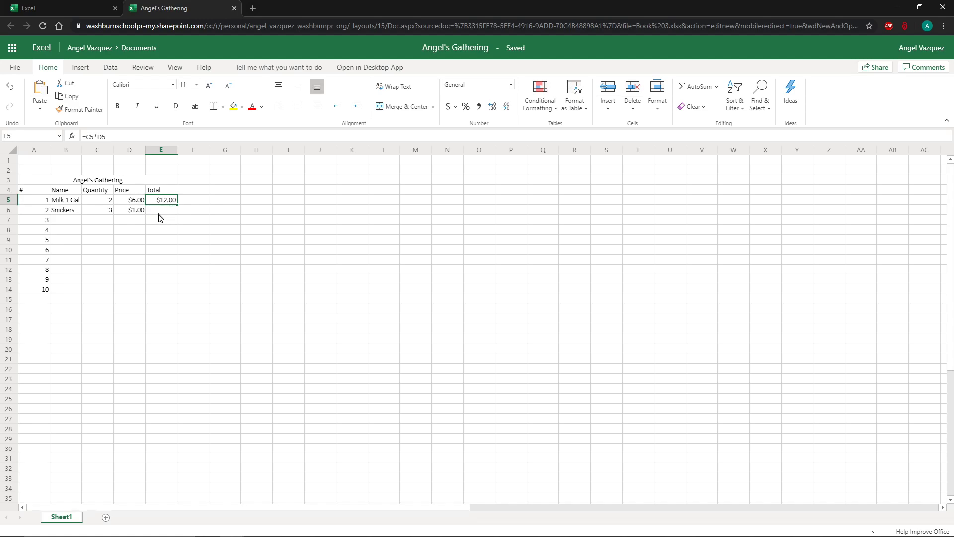
click(156, 209)
click(166, 200)
click(158, 213)
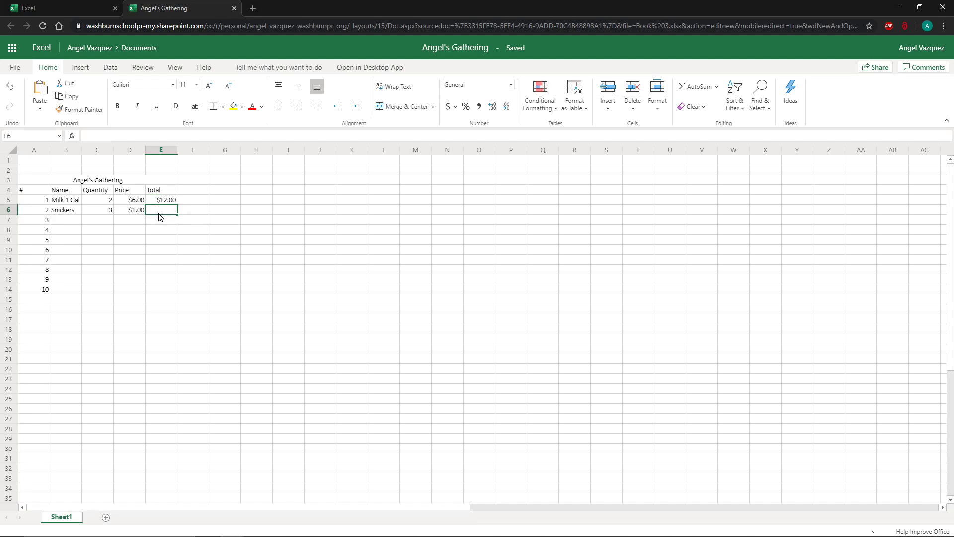
click(105, 210)
click(124, 214)
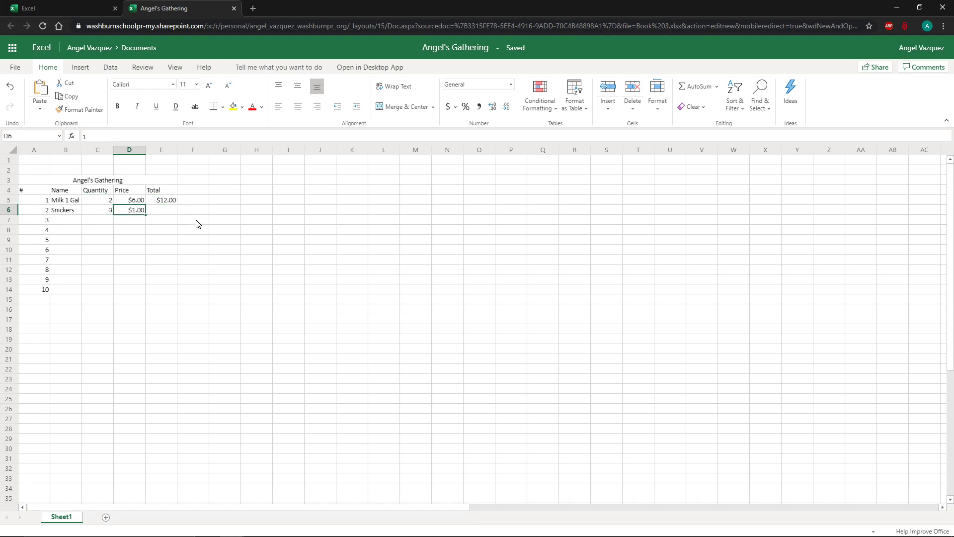
click(171, 211)
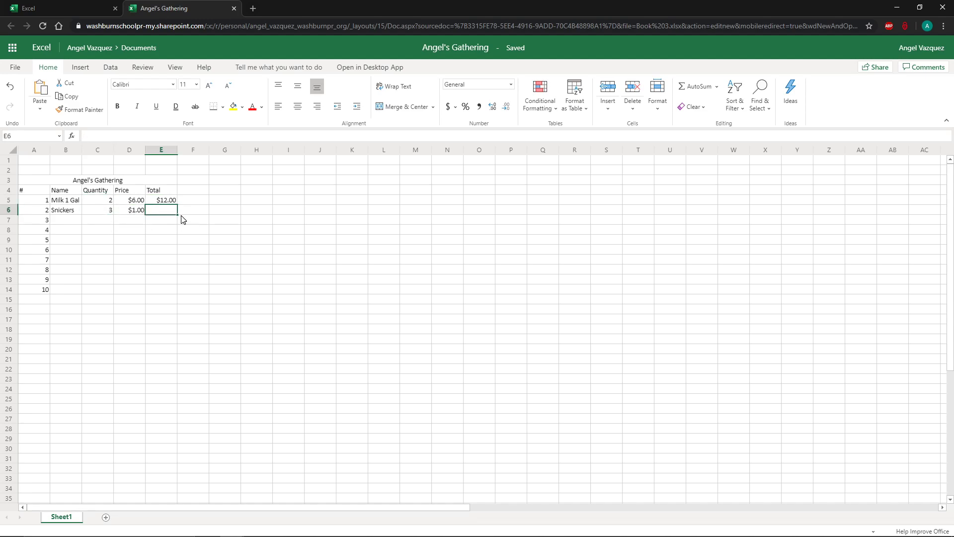
click(171, 202)
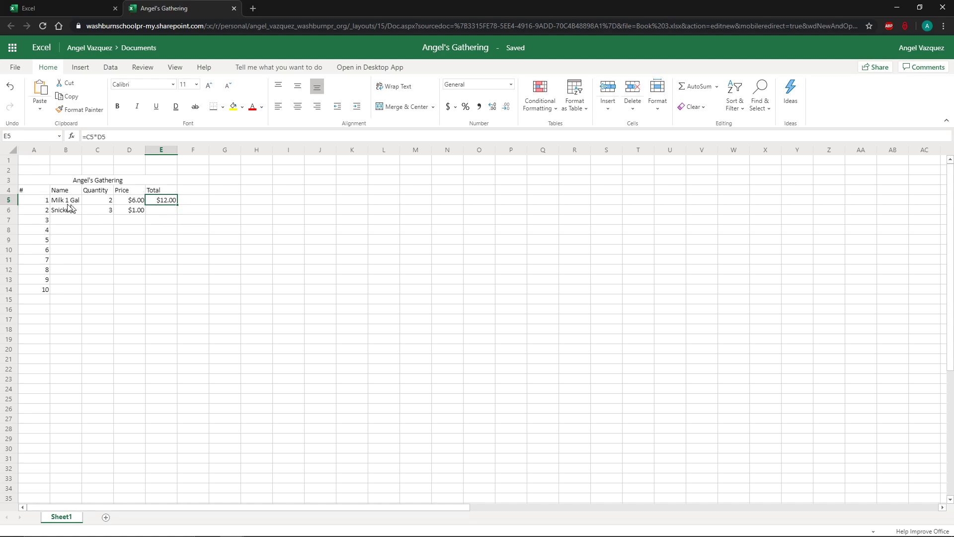
drag(50, 200, 44, 224)
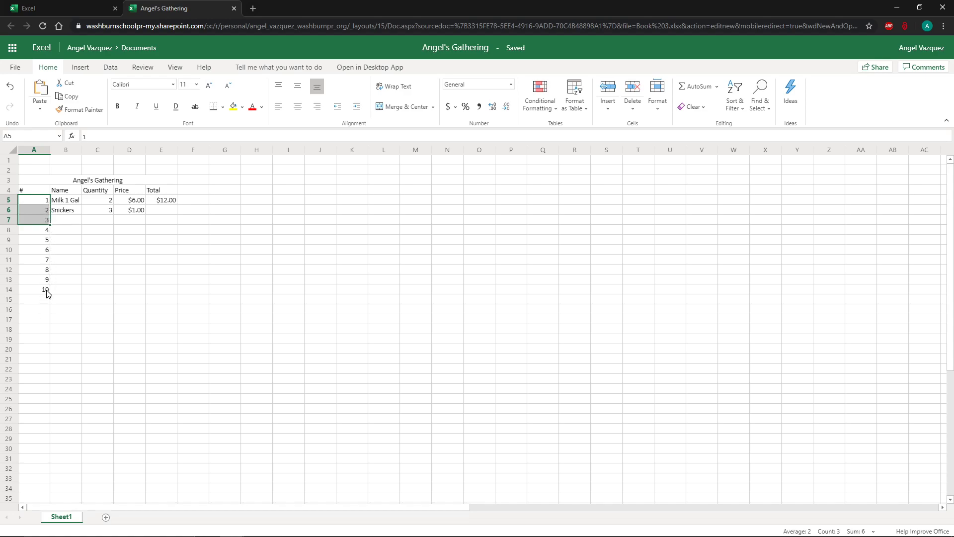
click(32, 205)
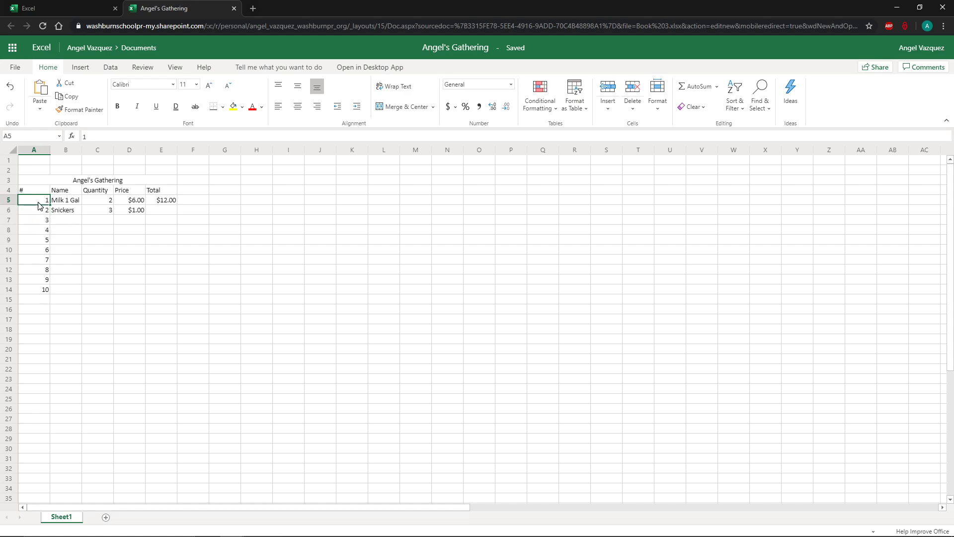
drag(48, 202, 50, 231)
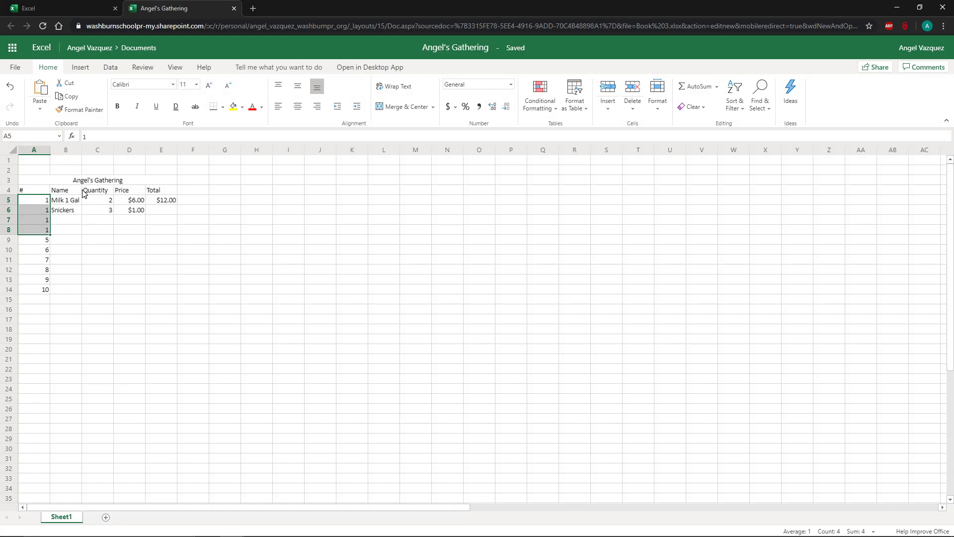
click(134, 250)
Fill the total formula from E5 down the Total column through E14.
click(169, 200)
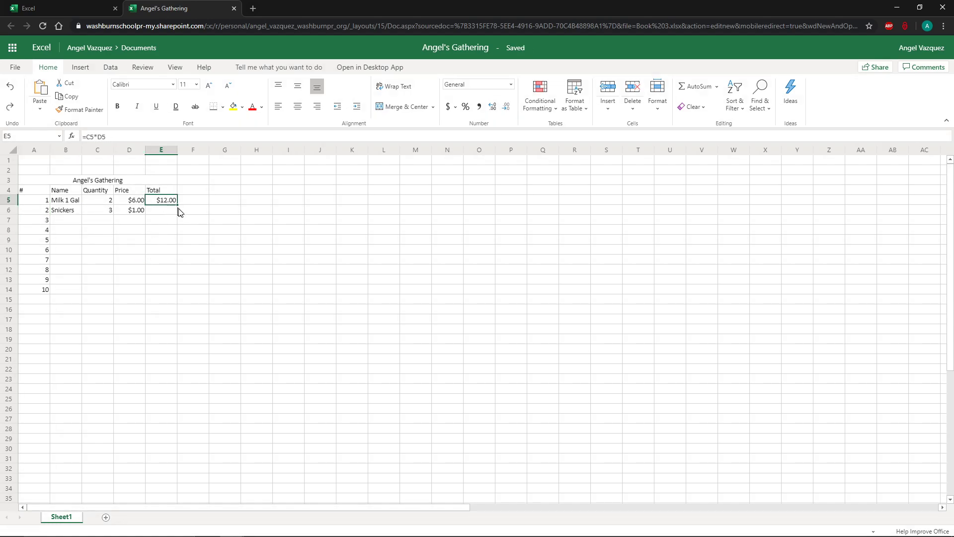
mouse_move(177, 205)
mouse_down()
mouse_move(192, 202)
mouse_move(177, 212)
mouse_up()
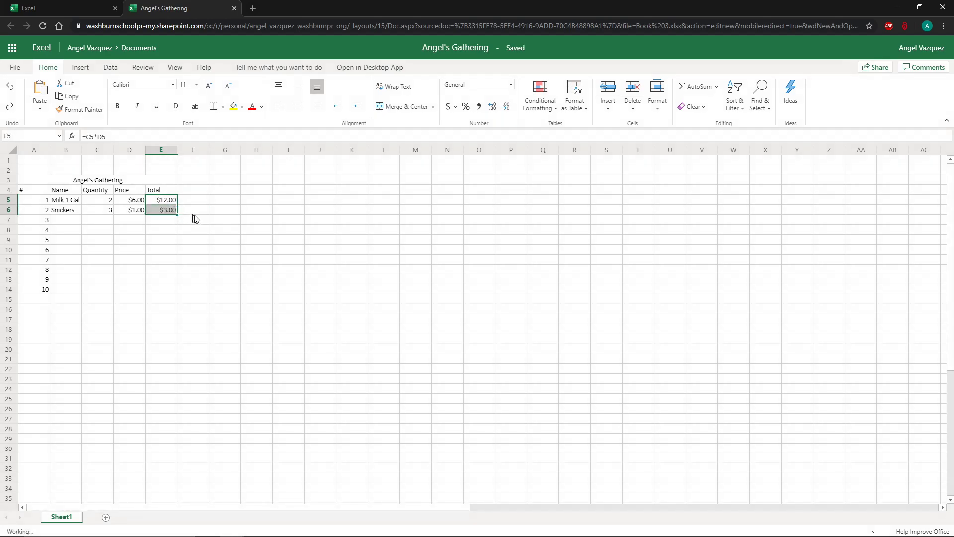
click(168, 212)
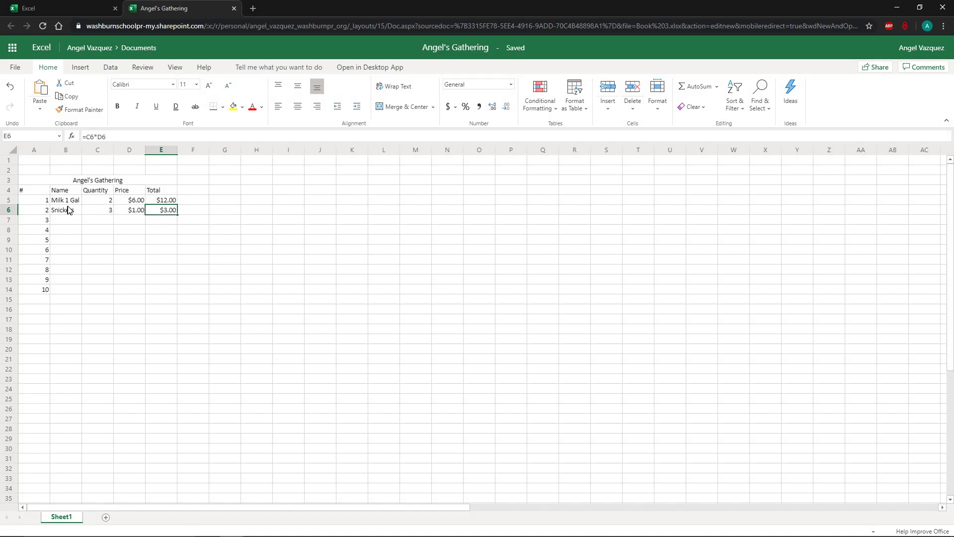
click(152, 201)
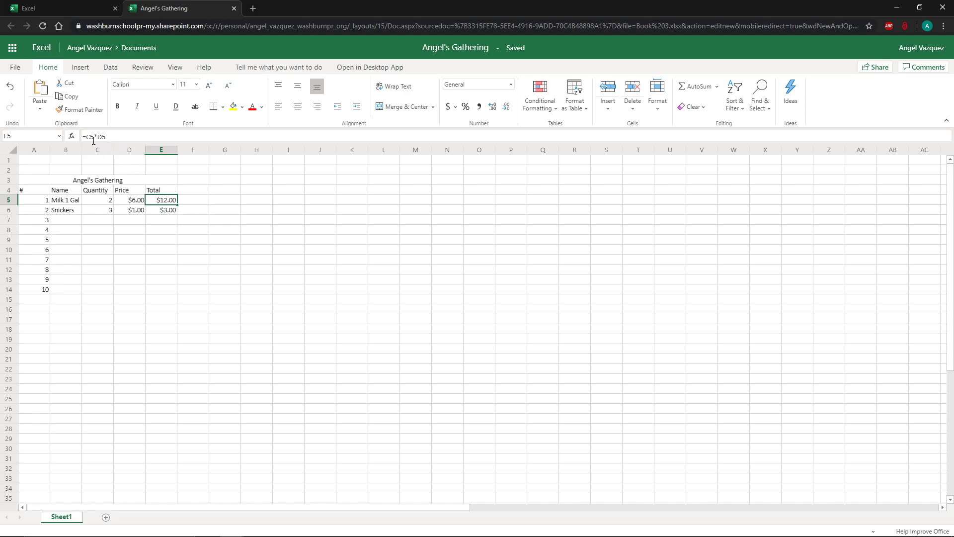
click(173, 213)
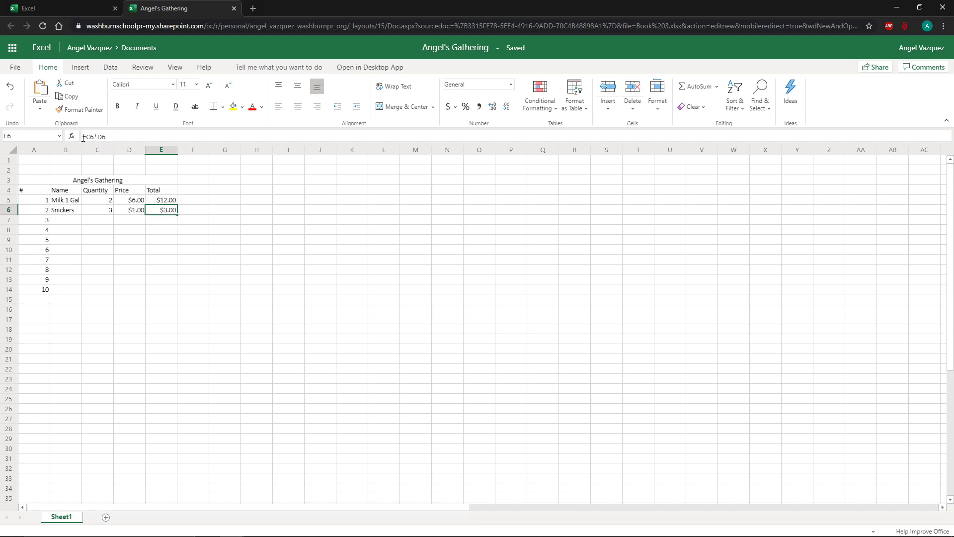
click(97, 213)
click(127, 214)
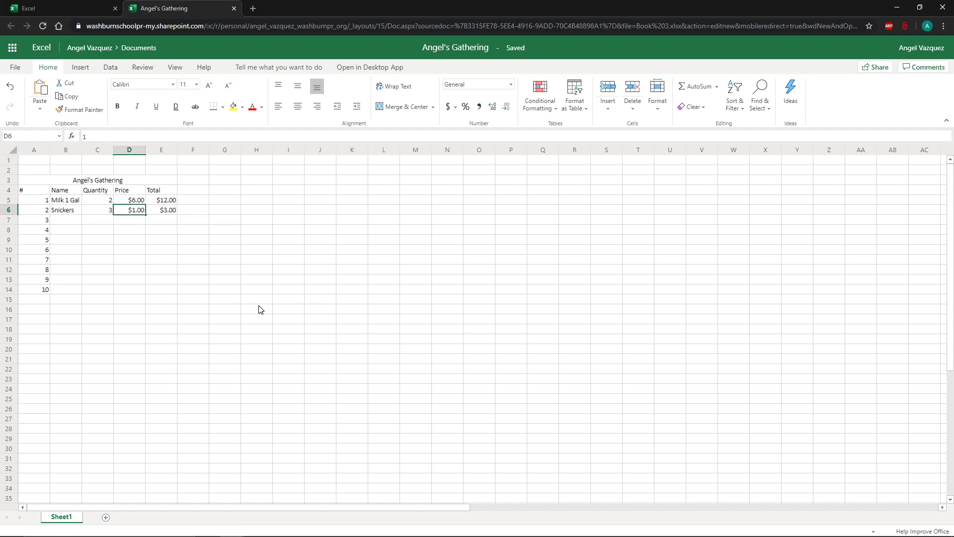
drag(167, 202, 175, 287)
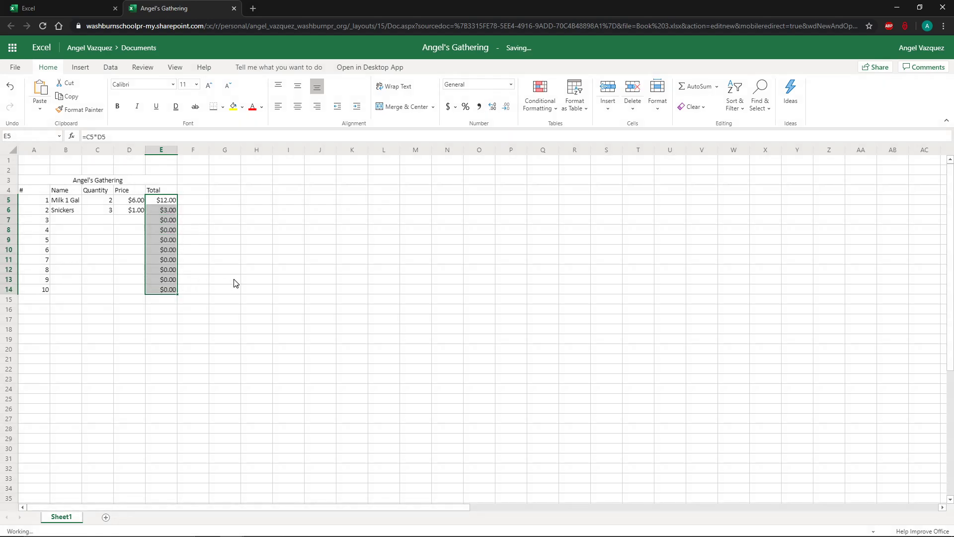
click(100, 219)
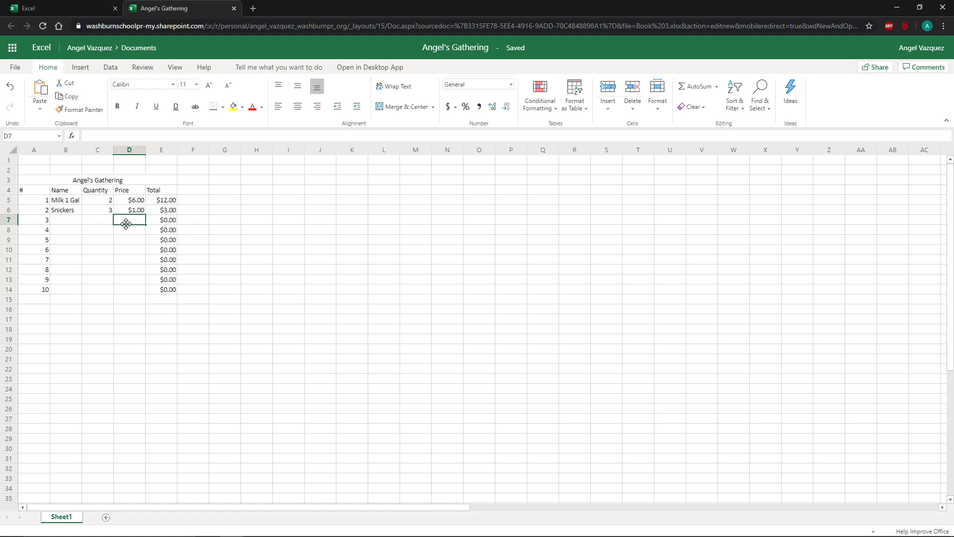
click(76, 225)
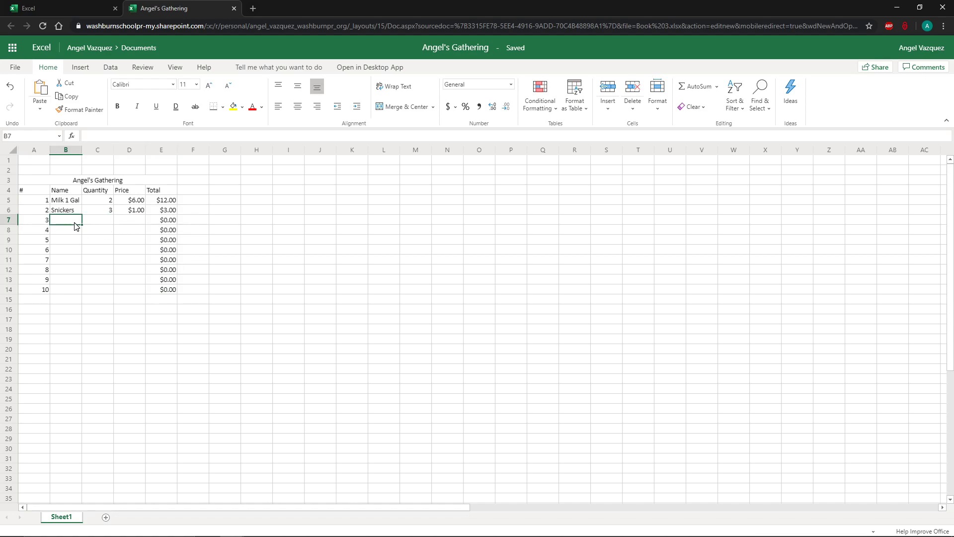
click(65, 300)
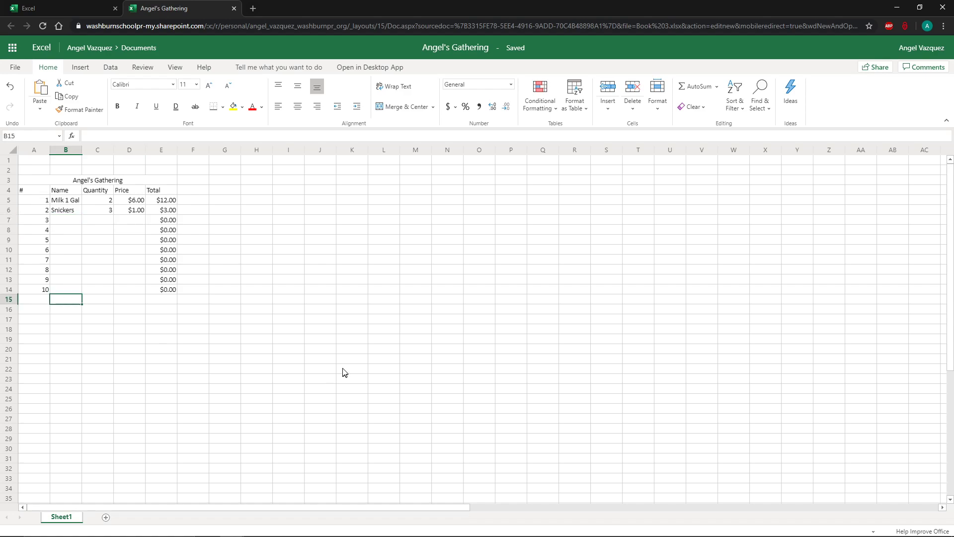
click(311, 349)
Apply all borders to the whole table range A3:E14.
drag(50, 183, 53, 291)
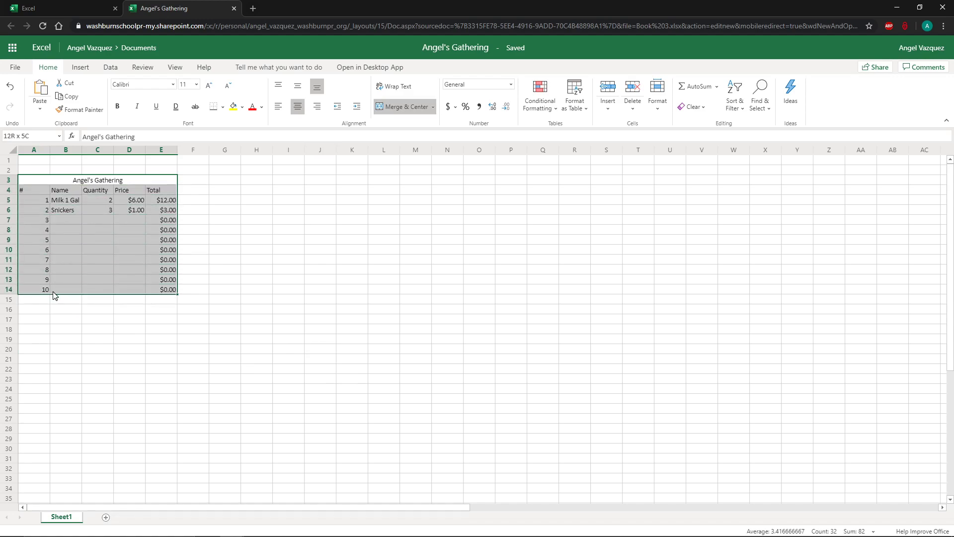
drag(53, 293, 53, 293)
click(223, 106)
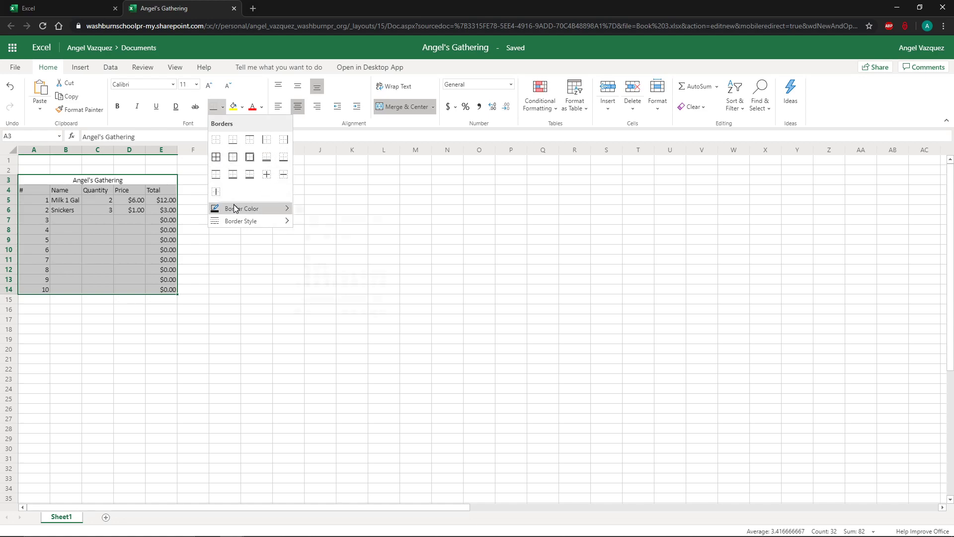
mouse_move(240, 227)
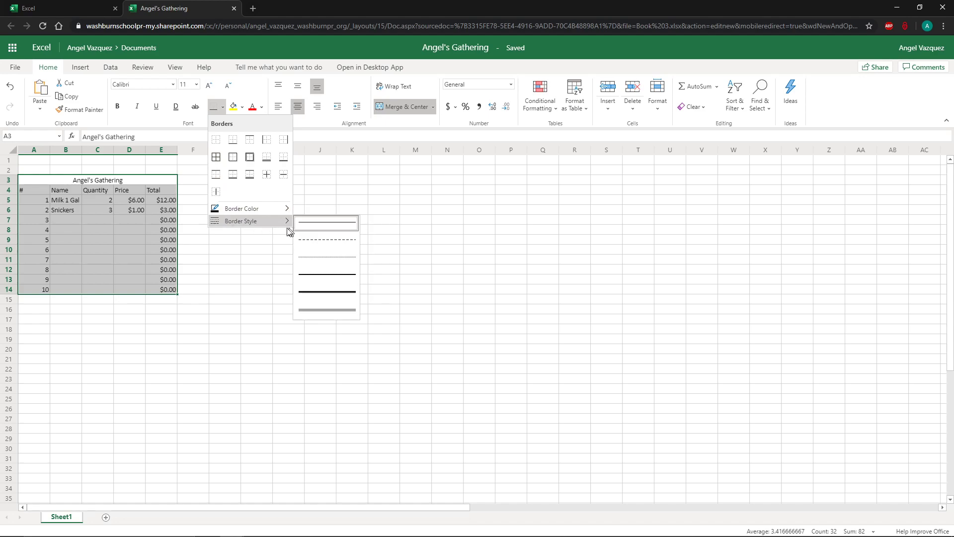
mouse_move(260, 213)
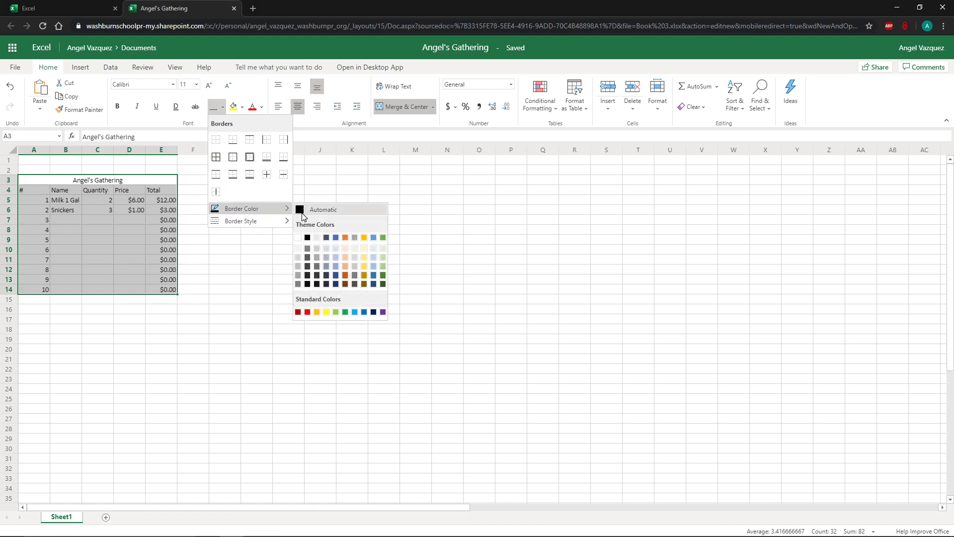
click(217, 157)
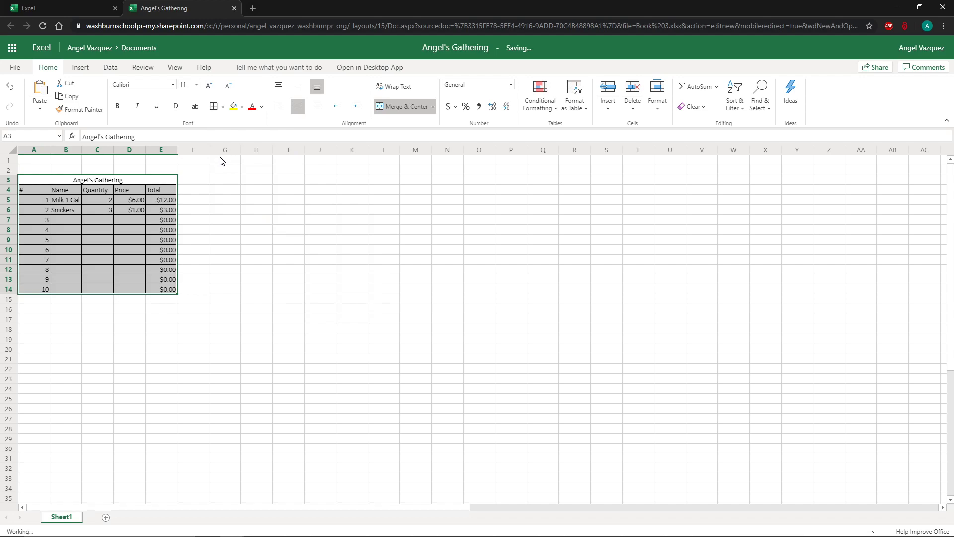
click(221, 230)
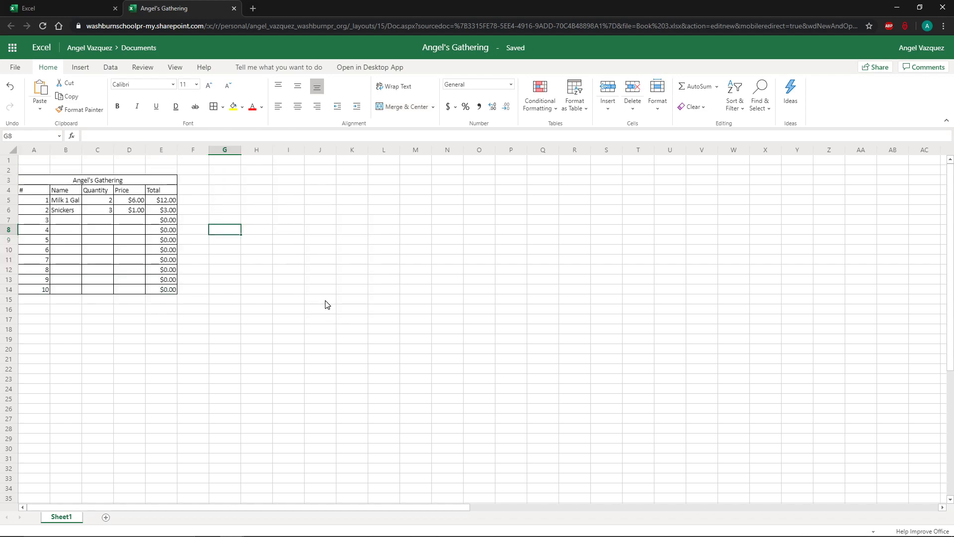
Apply a bottom border from the borders gallery to the title and header rows A3:E4.
drag(34, 183, 67, 189)
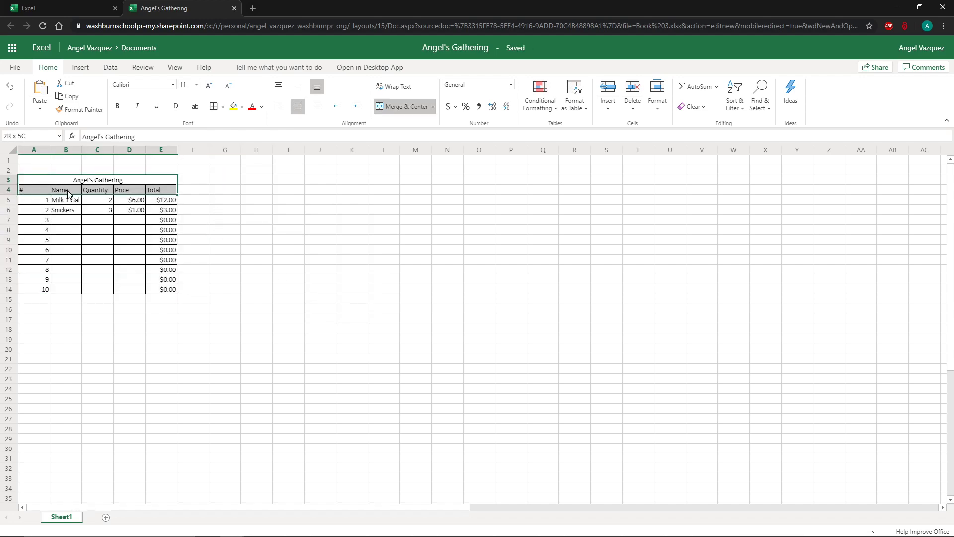
click(224, 108)
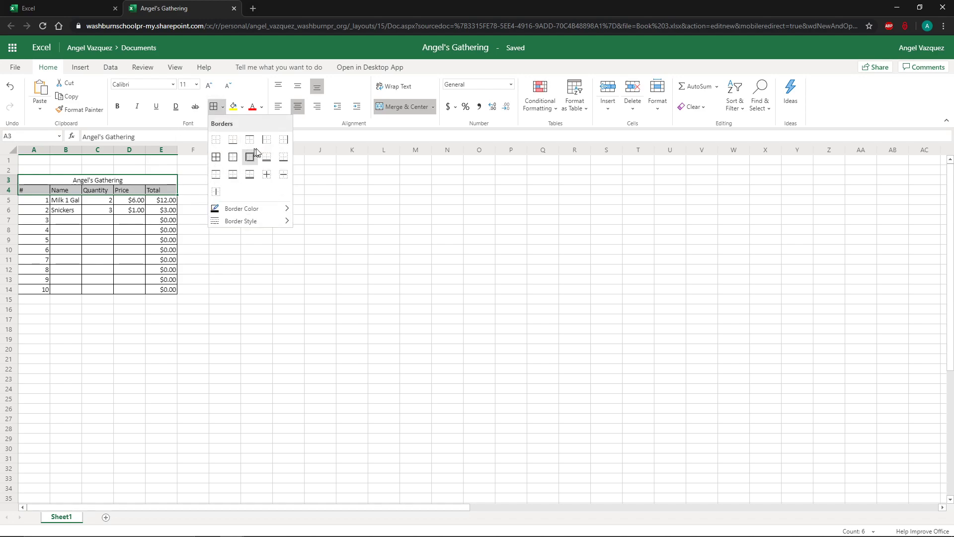
click(283, 159)
click(256, 199)
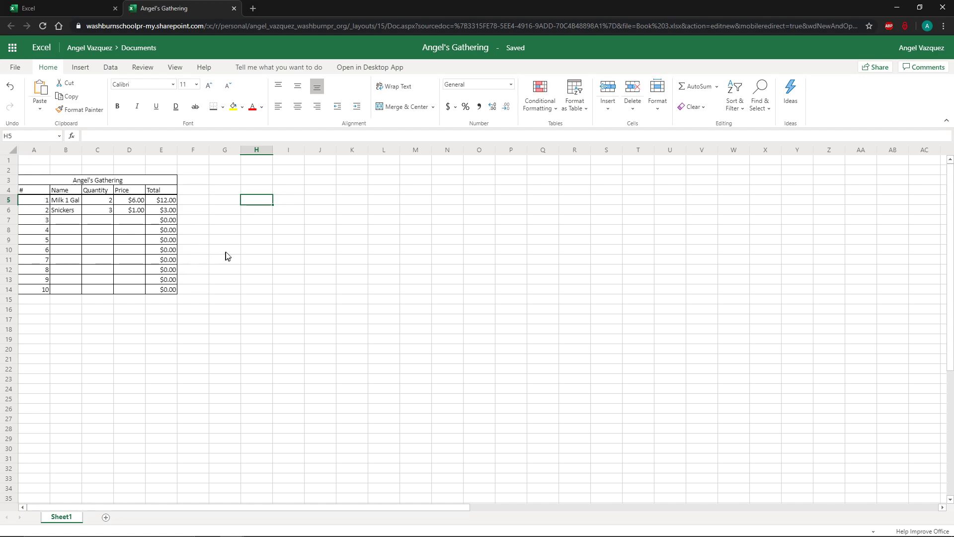
Place the workbook on the left half of the screen and open the Teams assignment beside it.
click(164, 299)
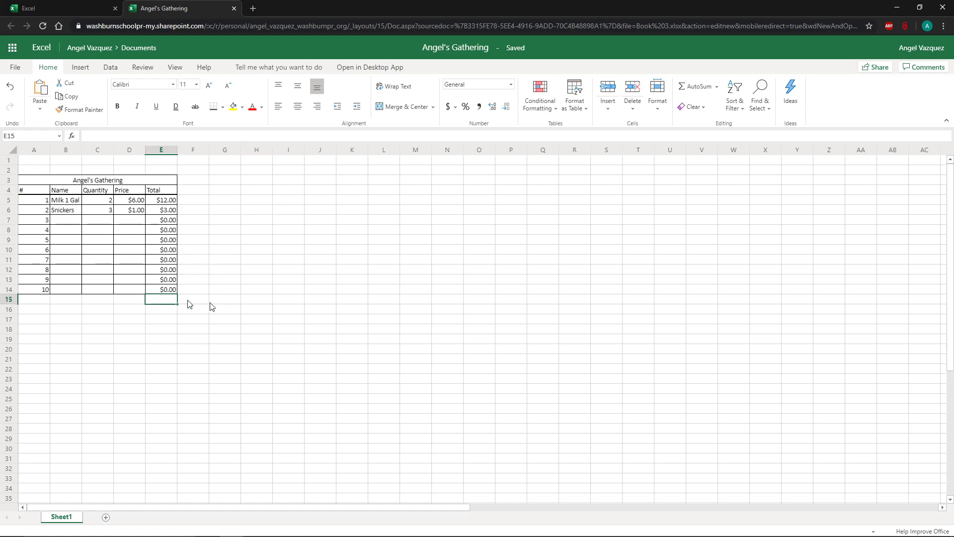
click(128, 300)
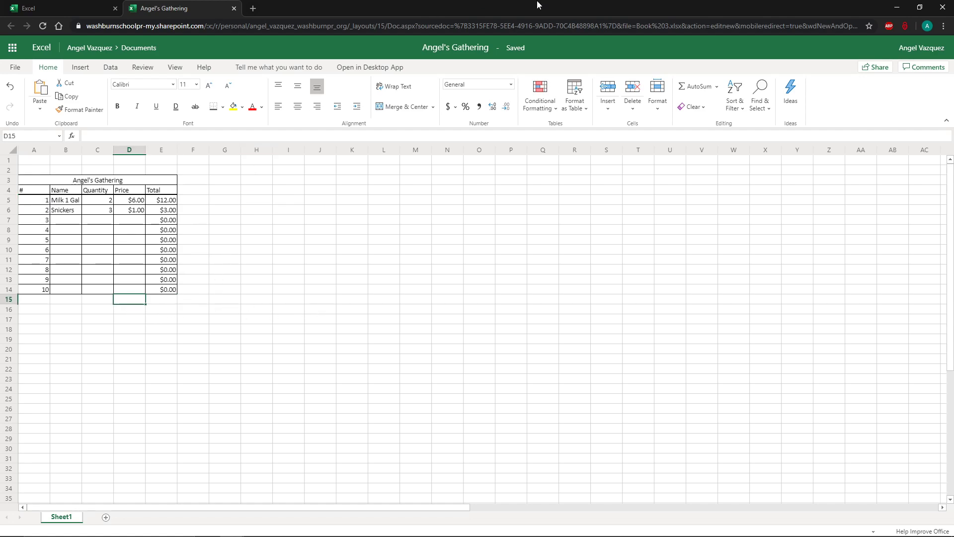
drag(538, 4, 333, 147)
key(super+Left)
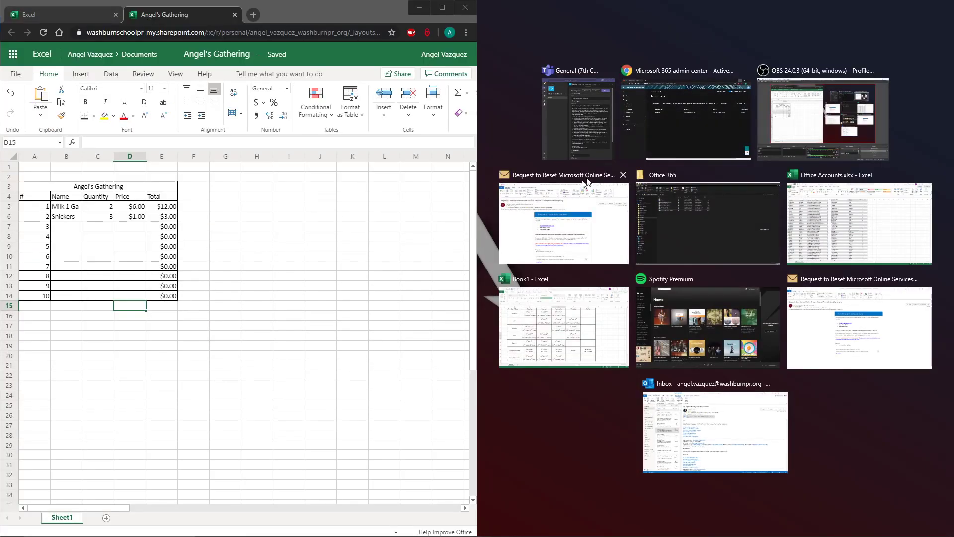
click(588, 137)
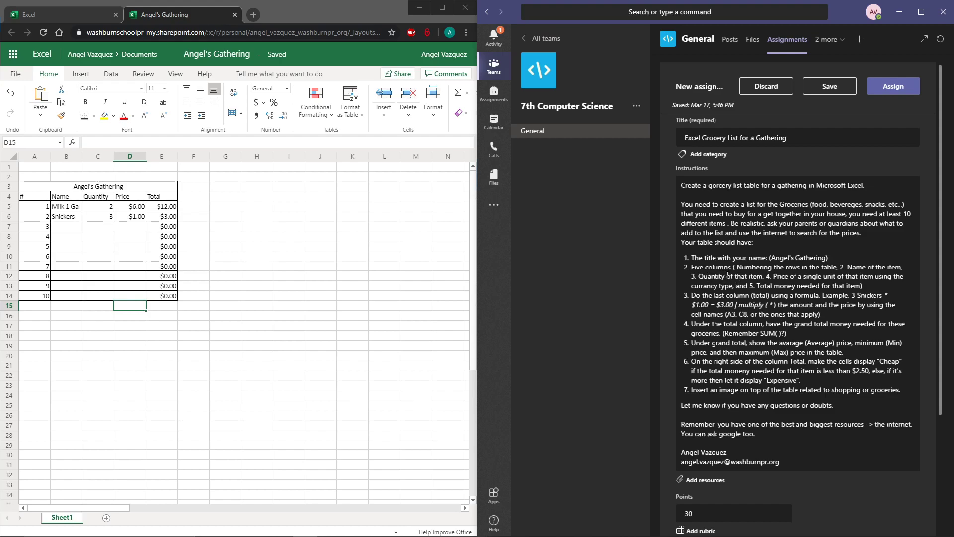
Maximize the Teams window and zoom in on the assignment instructions.
click(700, 269)
drag(691, 282, 862, 302)
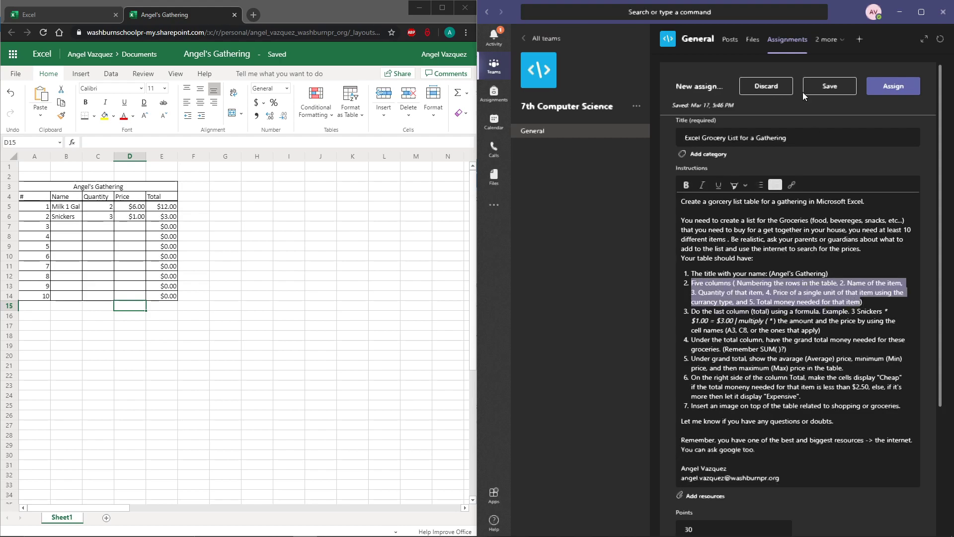
double_click(831, 11)
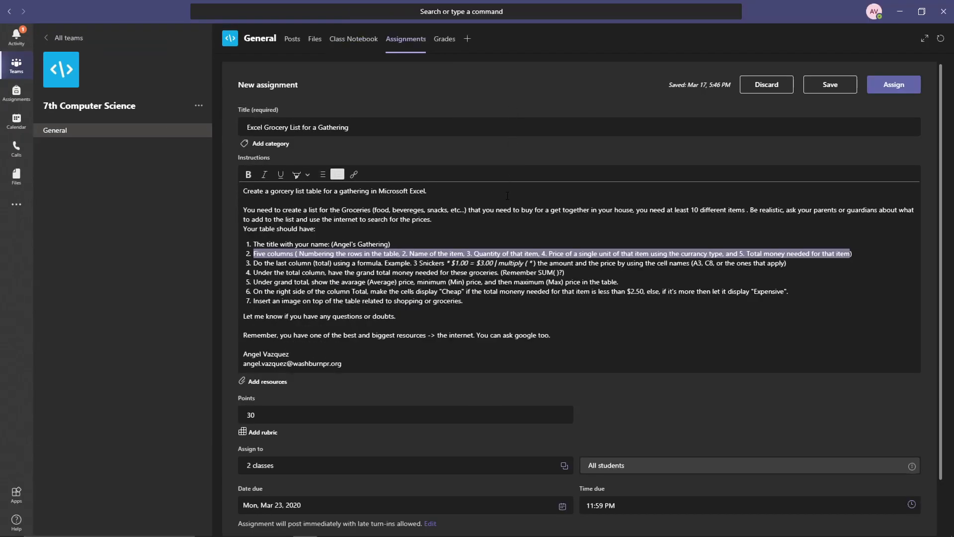
key(ctrl+equal)
key(ctrl+equal)
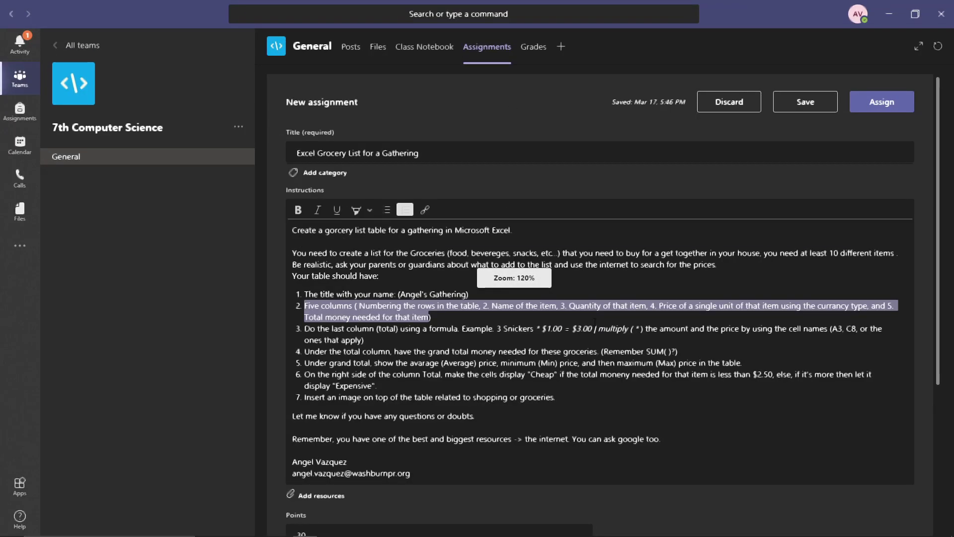
scroll(624, 355, down, 1)
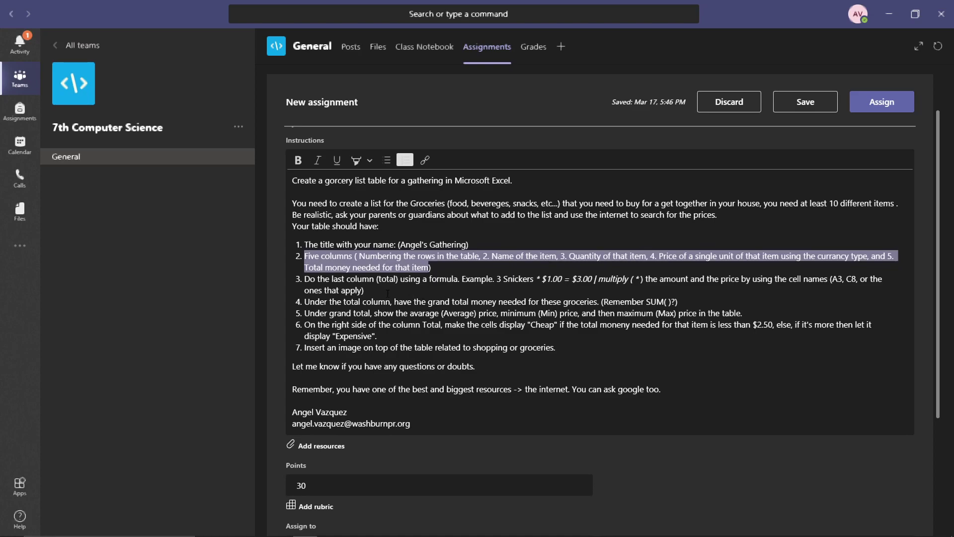
Review the assignment instructions about the total formula and the SUM grand total.
click(390, 294)
drag(310, 279, 457, 280)
click(504, 279)
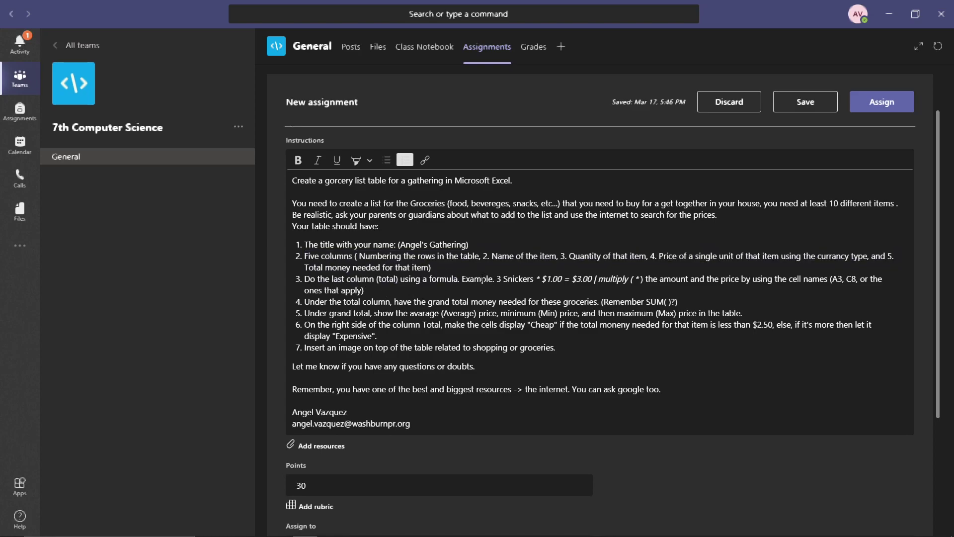
click(538, 279)
click(549, 279)
drag(632, 279, 641, 279)
click(314, 313)
click(472, 302)
drag(646, 302, 667, 303)
Return to the workbook, maximize it, and label cell D15 as Total beside the grand total cell.
click(889, 13)
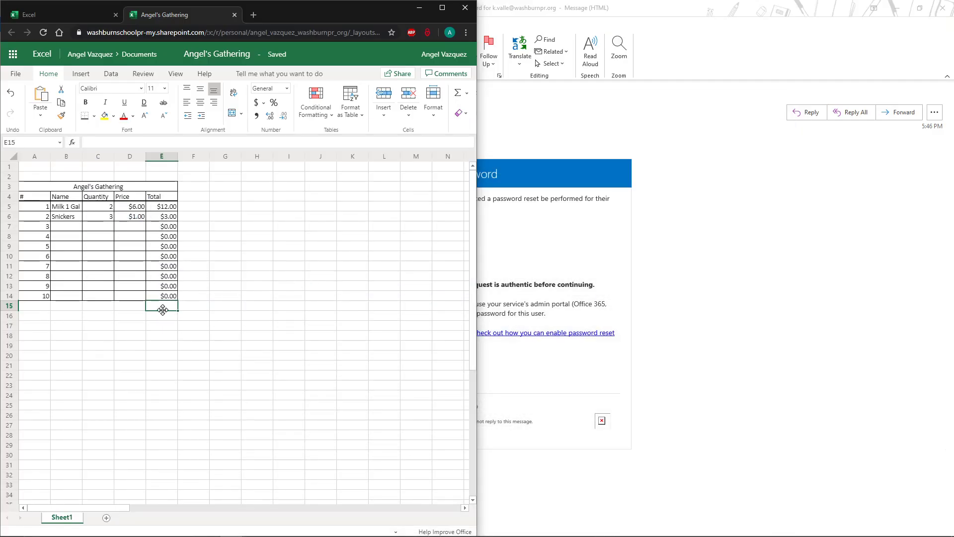
text(T)
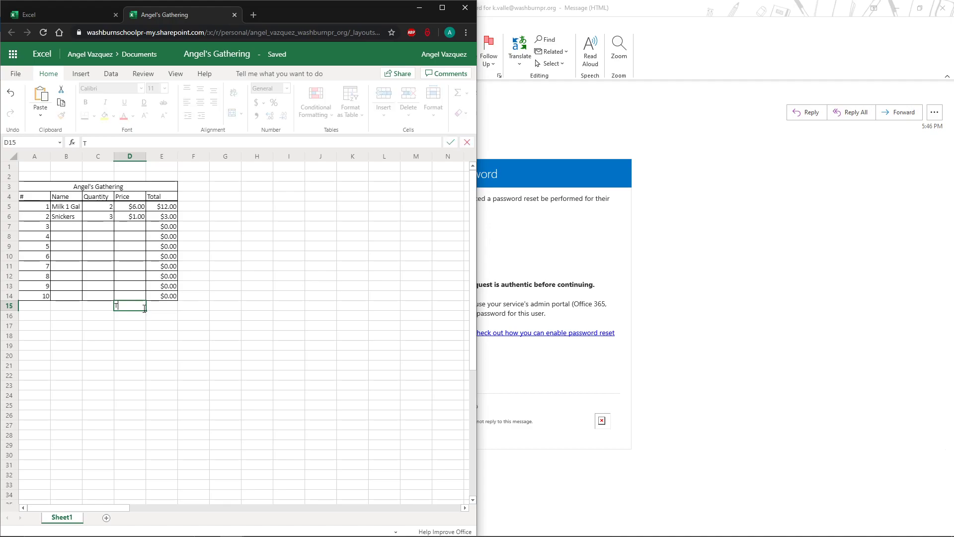
text(otal)
double_click(393, 11)
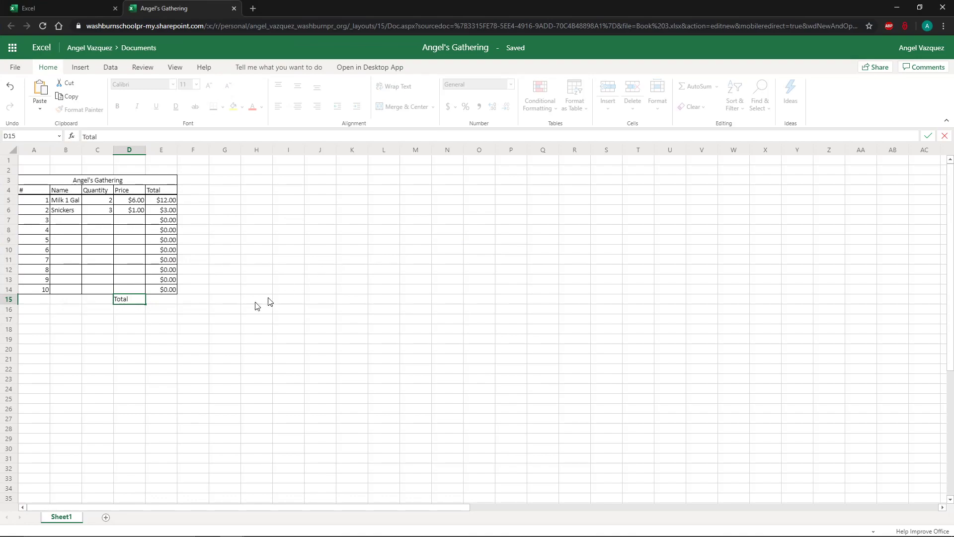
click(170, 301)
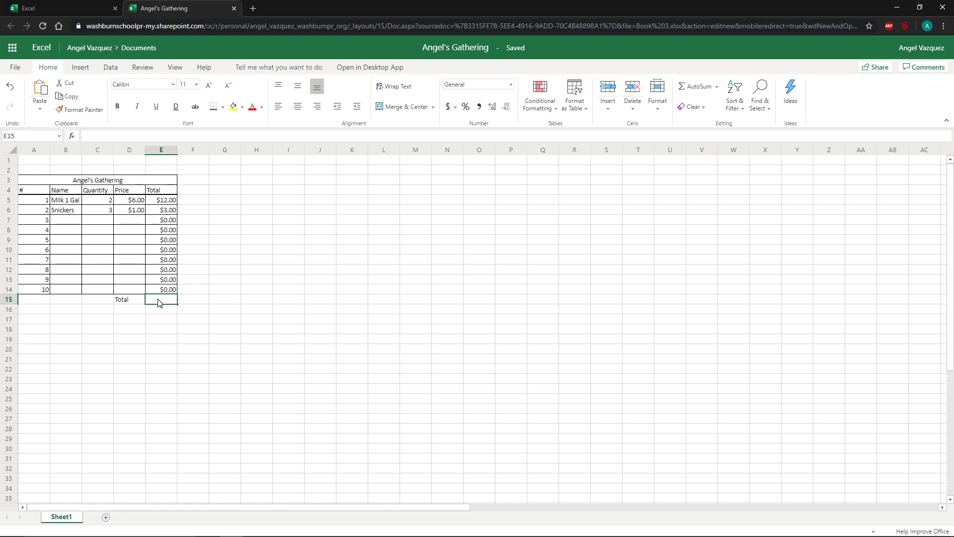
text(=)
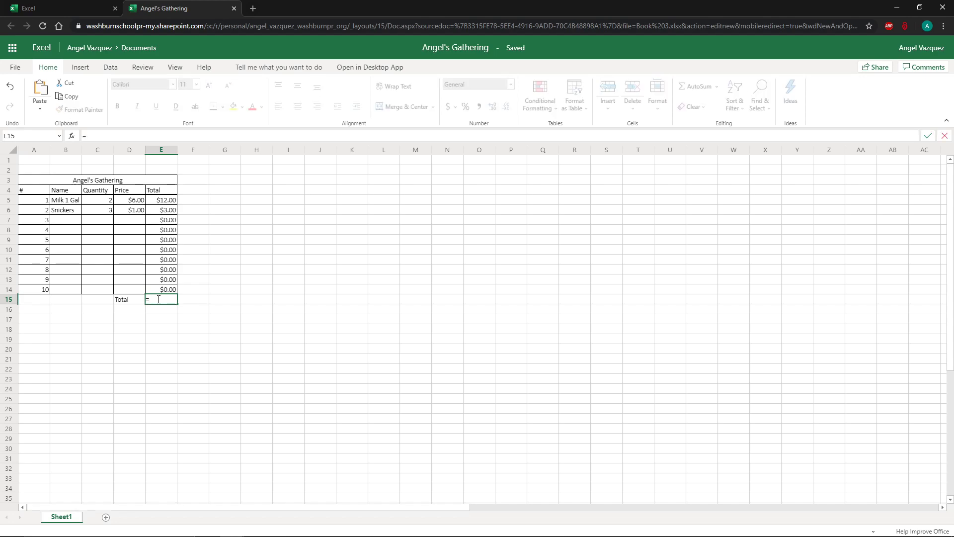
click(158, 200)
text(+)
click(174, 210)
text(+)
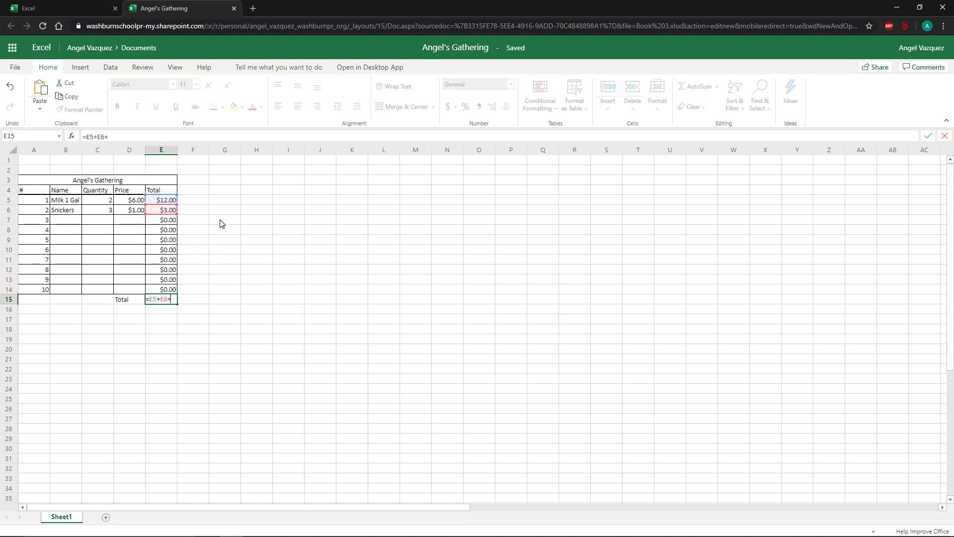
click(169, 220)
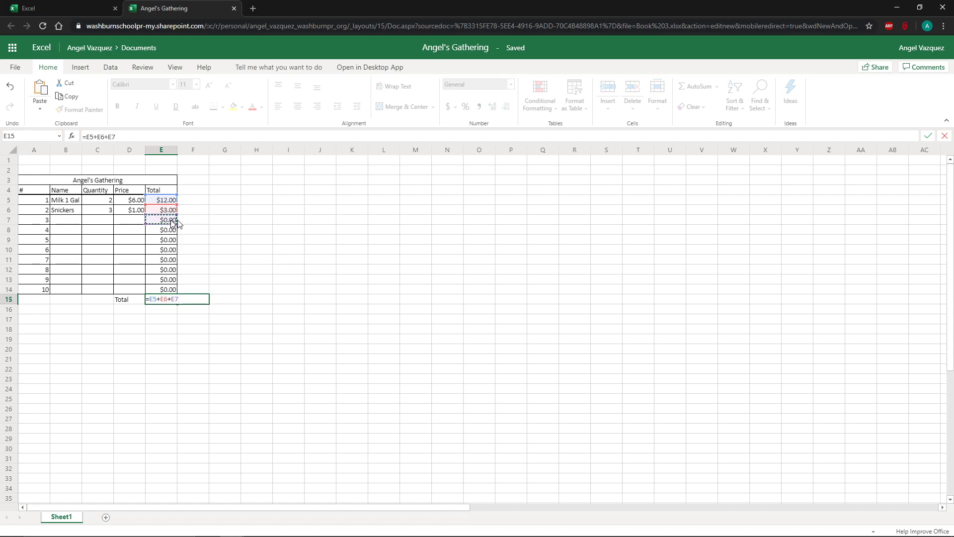
key(BackSpace)
key(Escape)
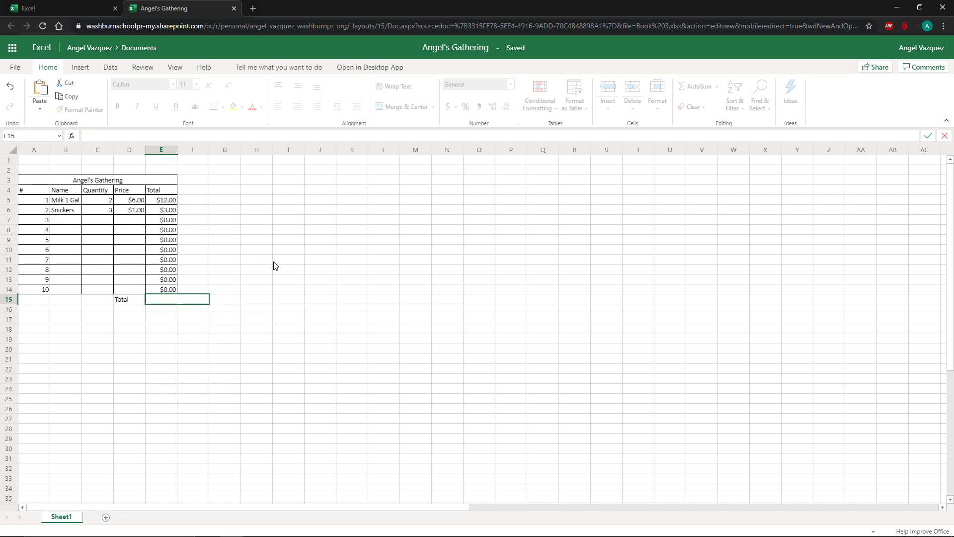
Enter a SUM grand total of E5:E14 in cell E15 using AutoSum.
click(322, 314)
click(167, 301)
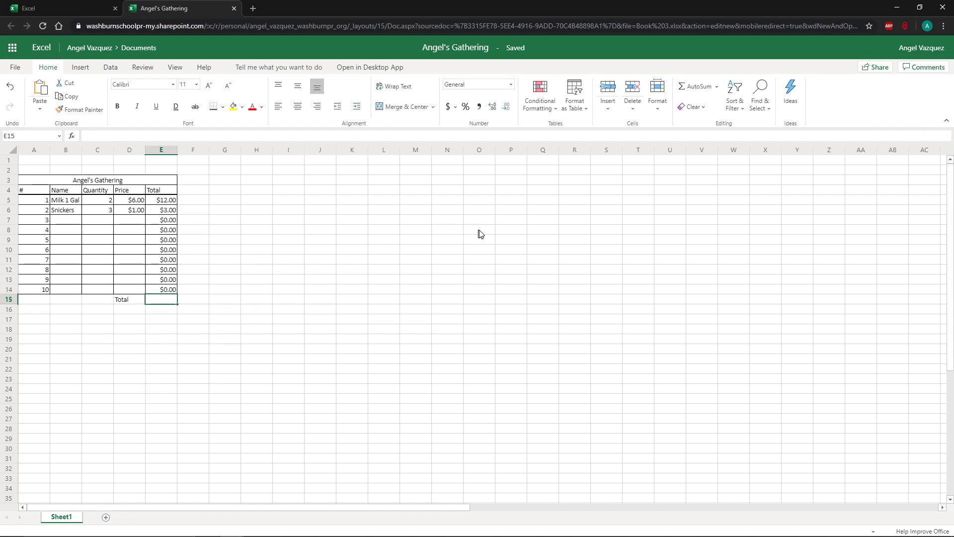
click(717, 88)
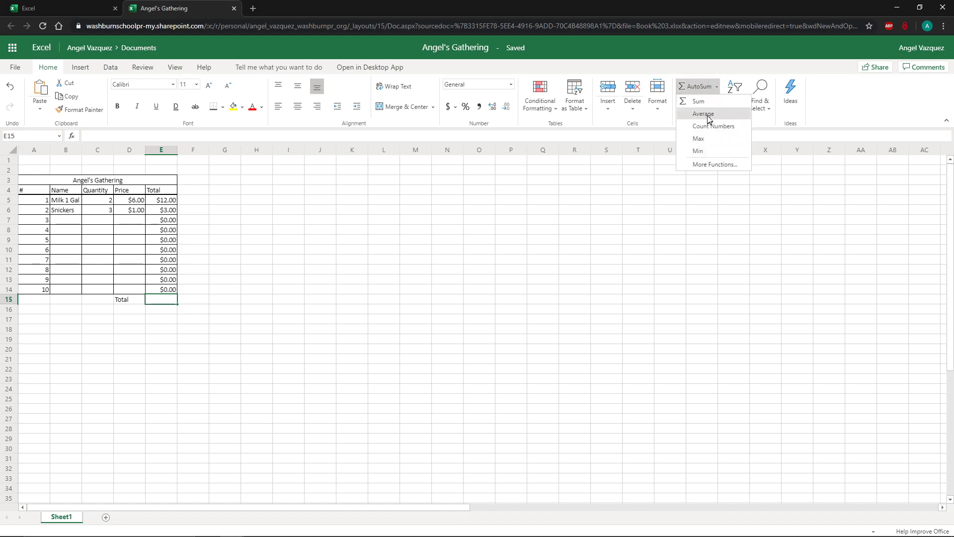
click(703, 167)
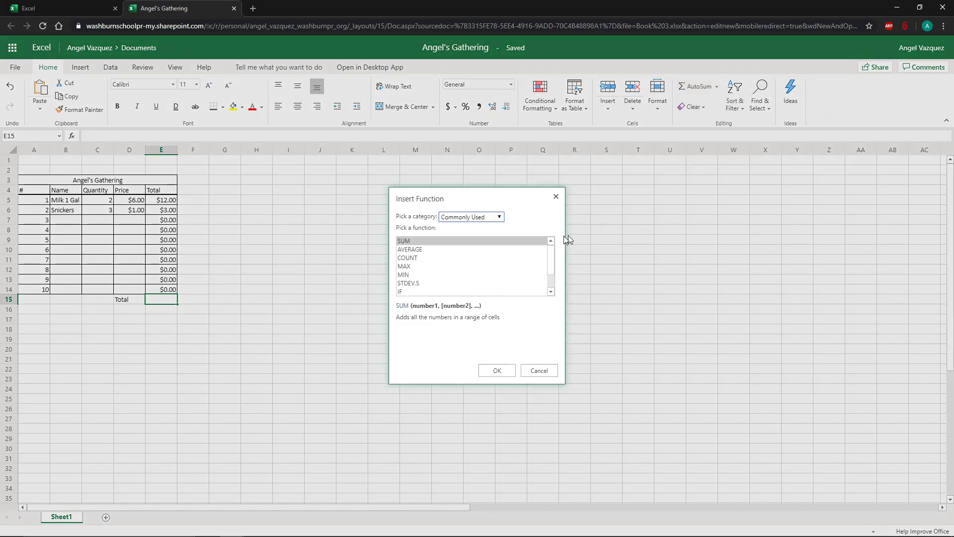
scroll(506, 254, down, 2)
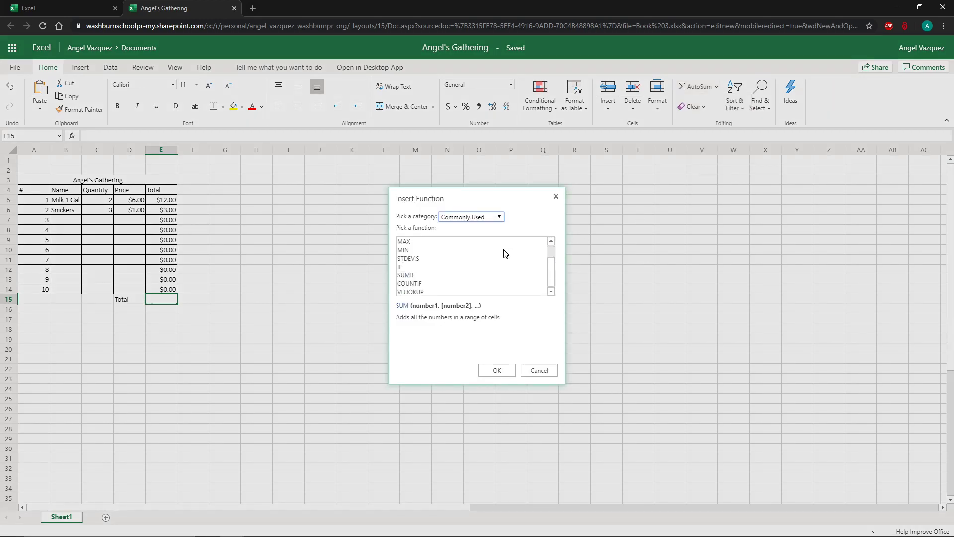
click(556, 197)
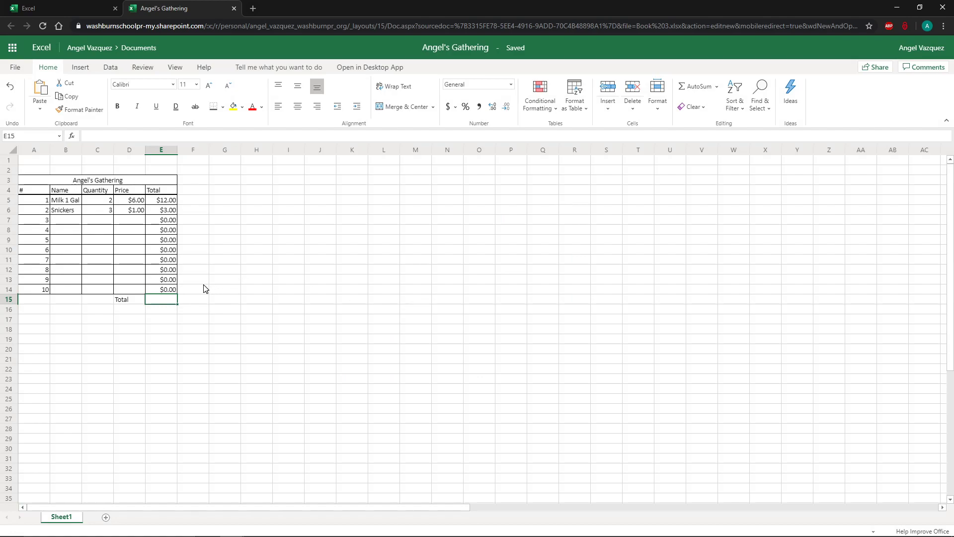
click(694, 90)
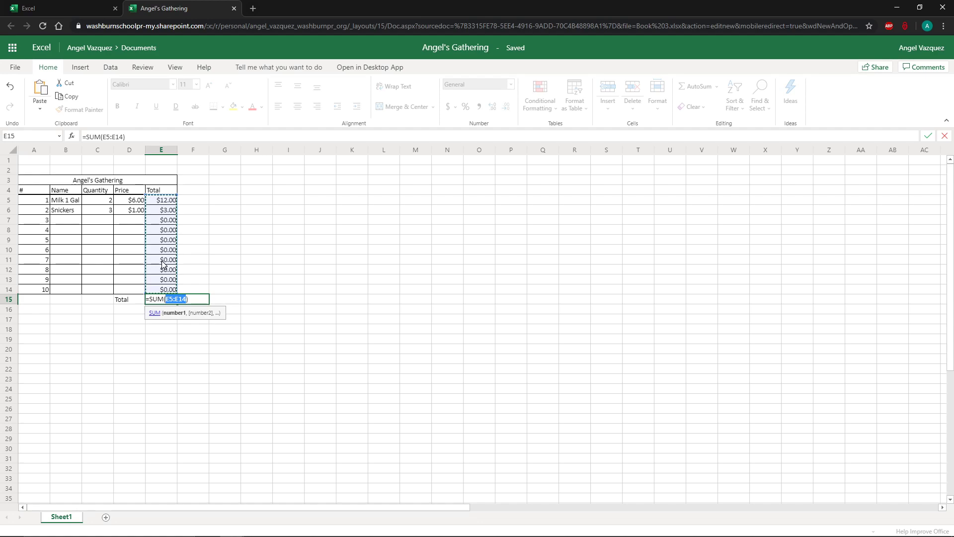
click(177, 299)
key(Left)
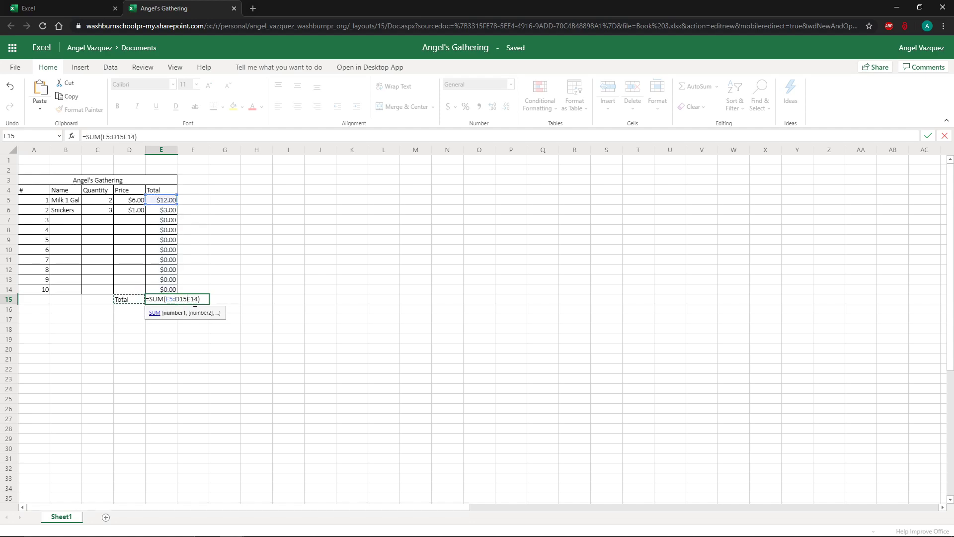
key(ctrl+z)
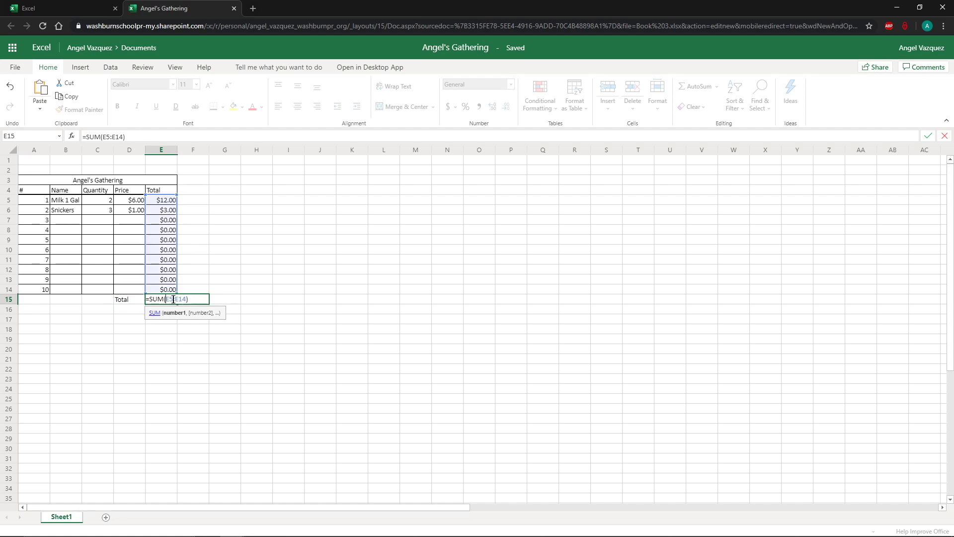
click(194, 301)
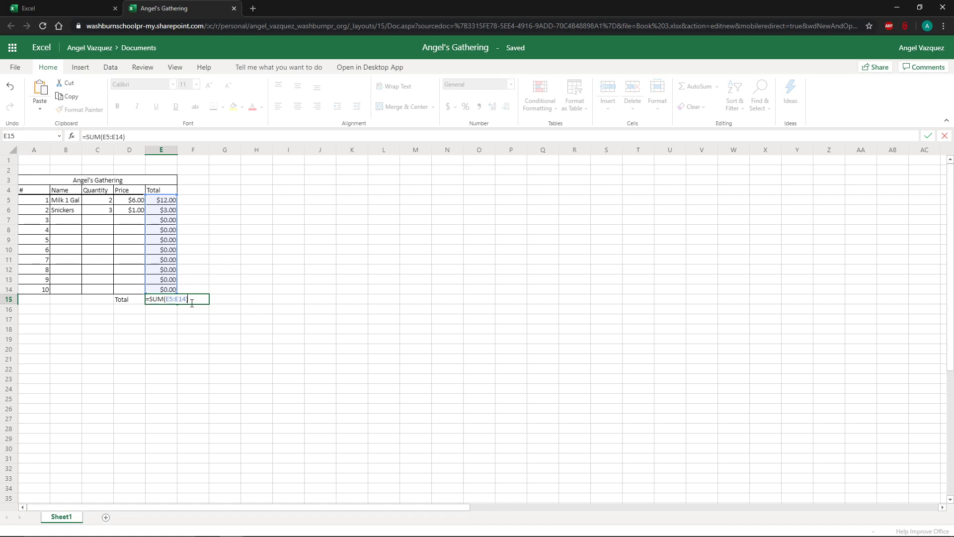
drag(192, 303, 181, 302)
double_click(160, 301)
click(190, 301)
drag(149, 301, 145, 304)
key(Return)
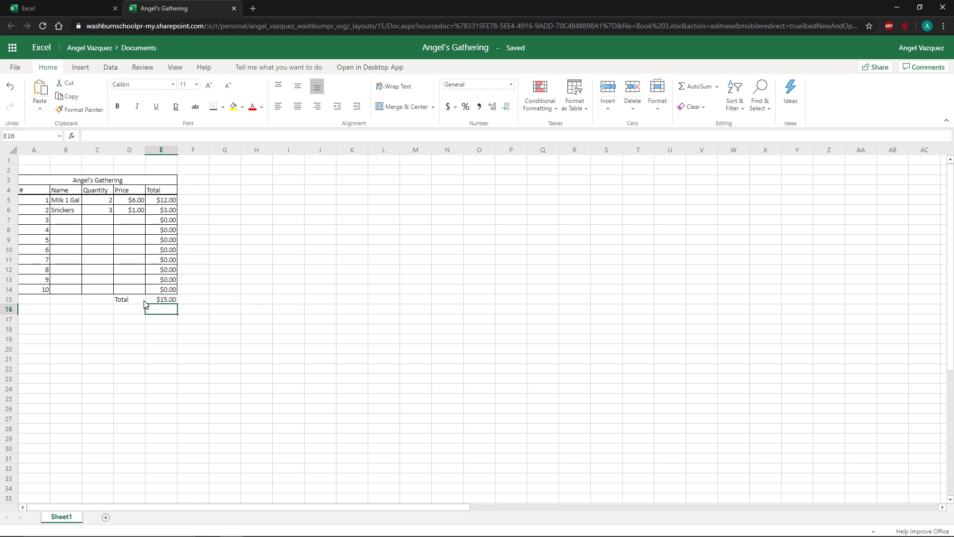
key(Up)
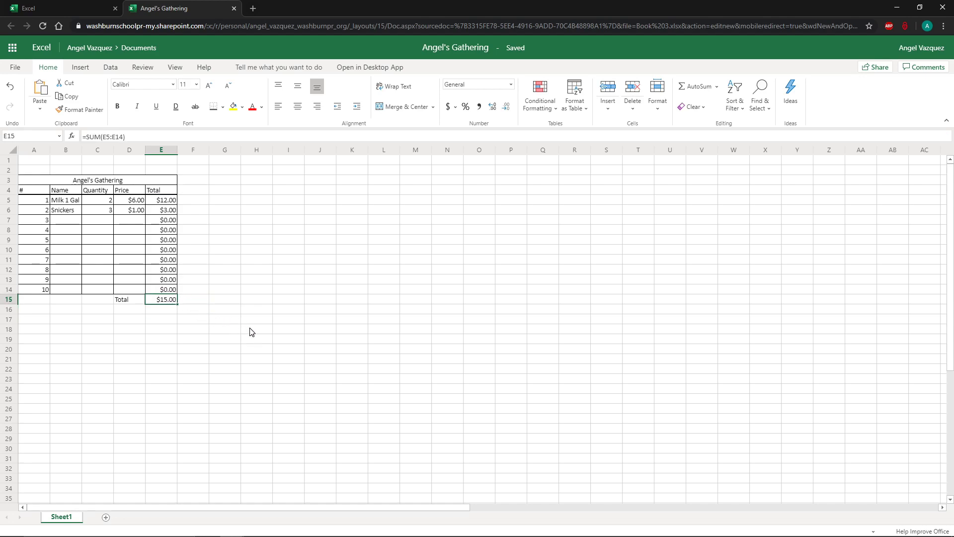
Change the milk quantity in C5 to 1 and check the totals column and grand total.
click(99, 204)
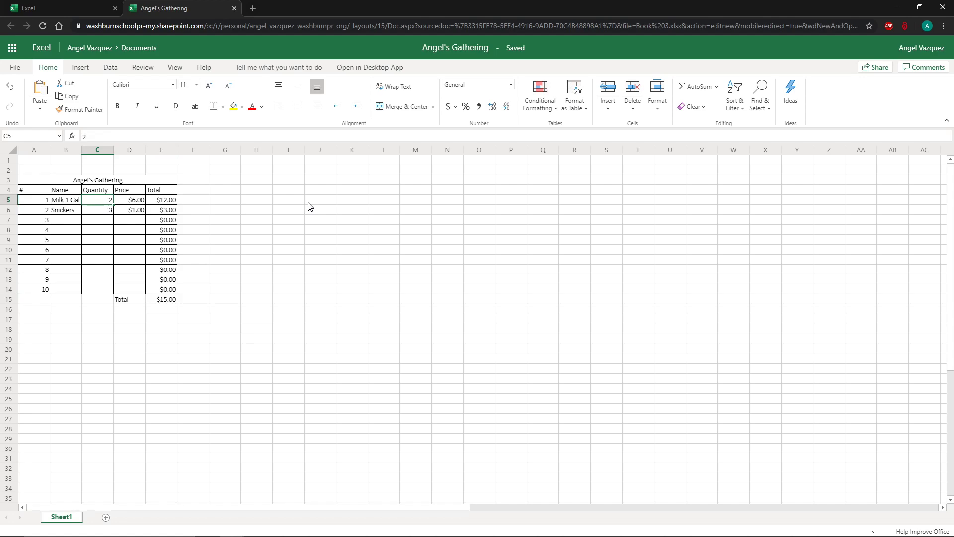
text(1)
key(Return)
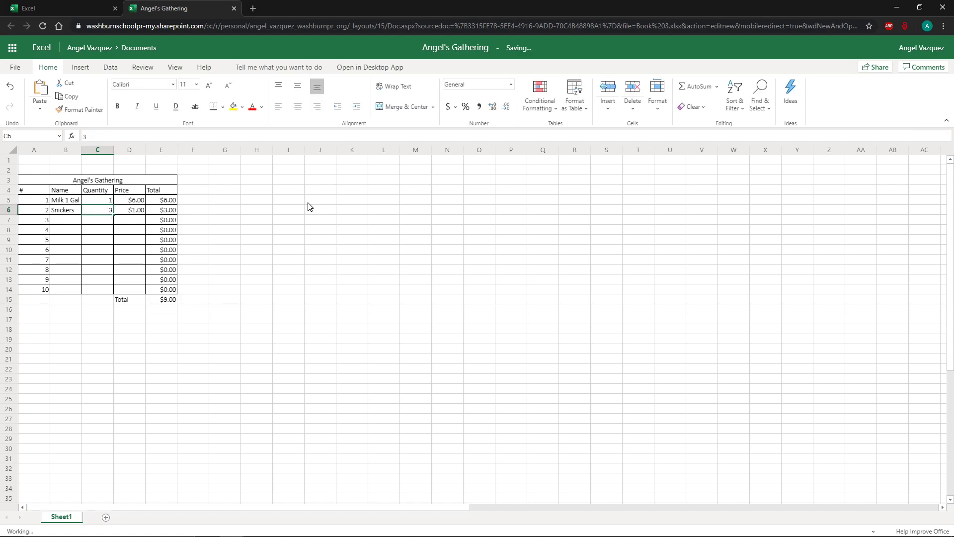
drag(162, 200, 164, 294)
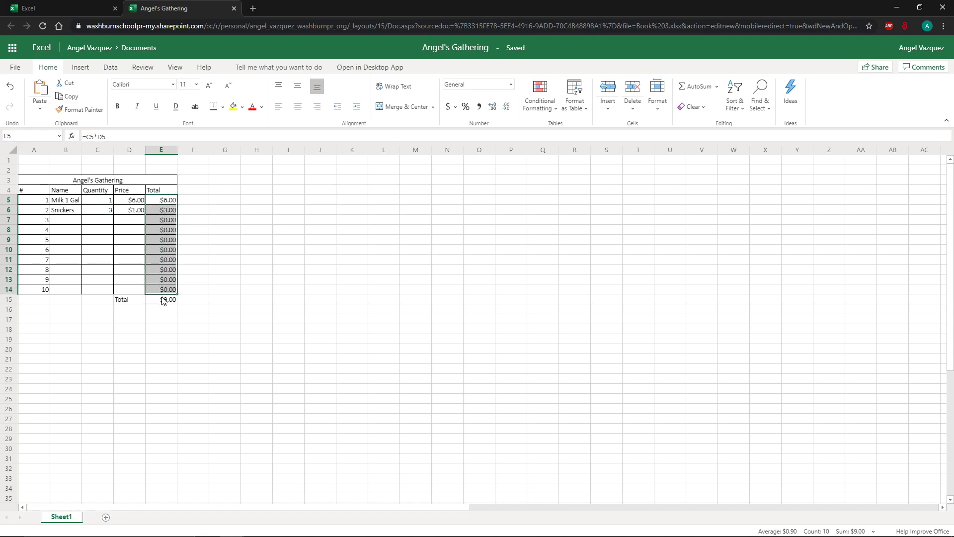
click(164, 299)
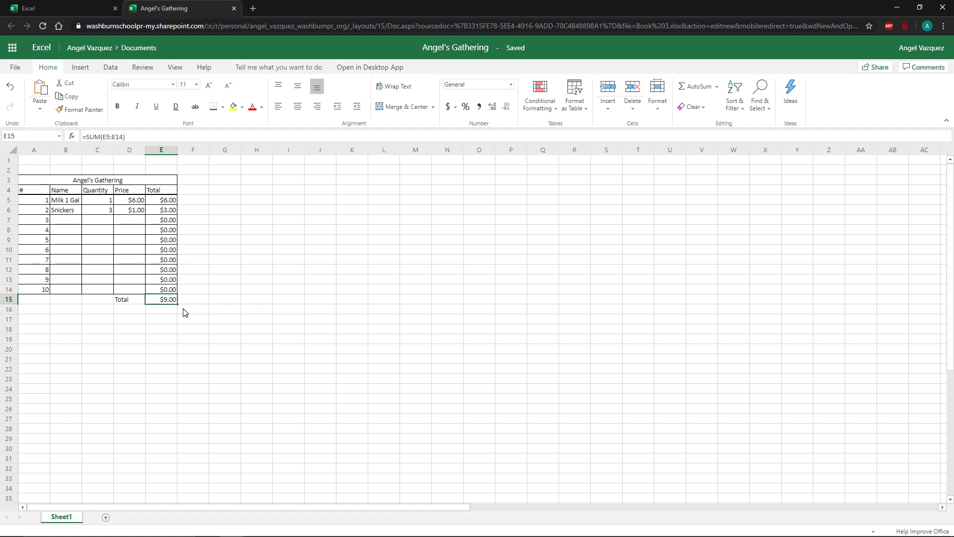
click(137, 301)
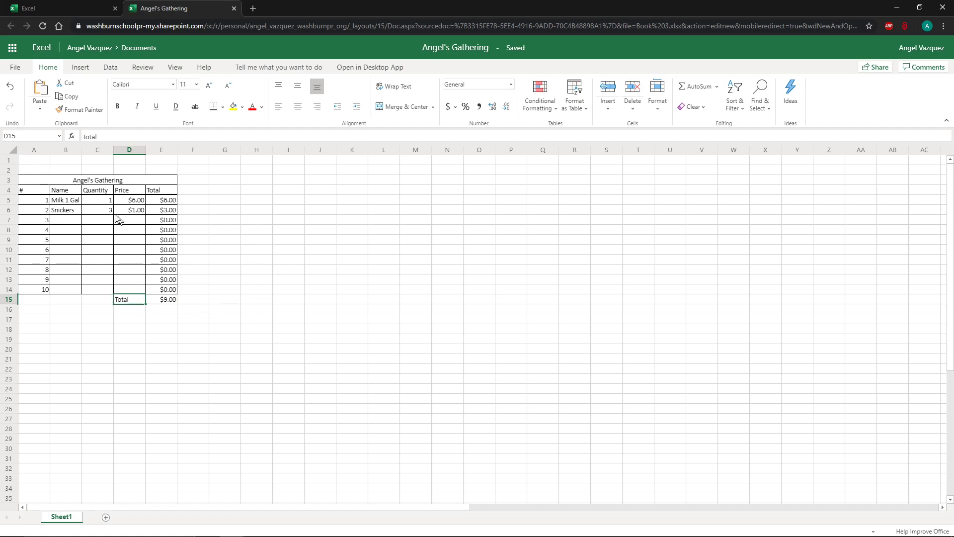
drag(41, 194, 43, 292)
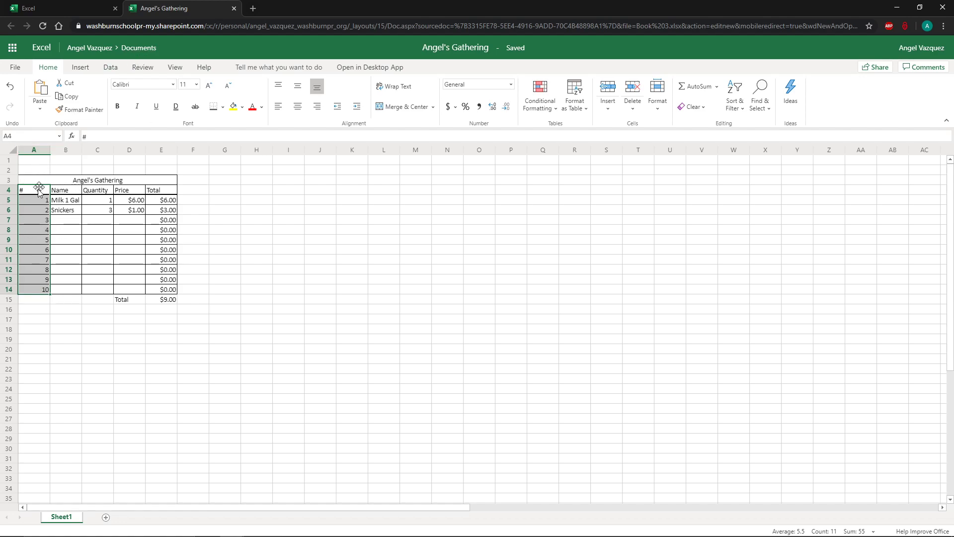
click(74, 201)
click(71, 232)
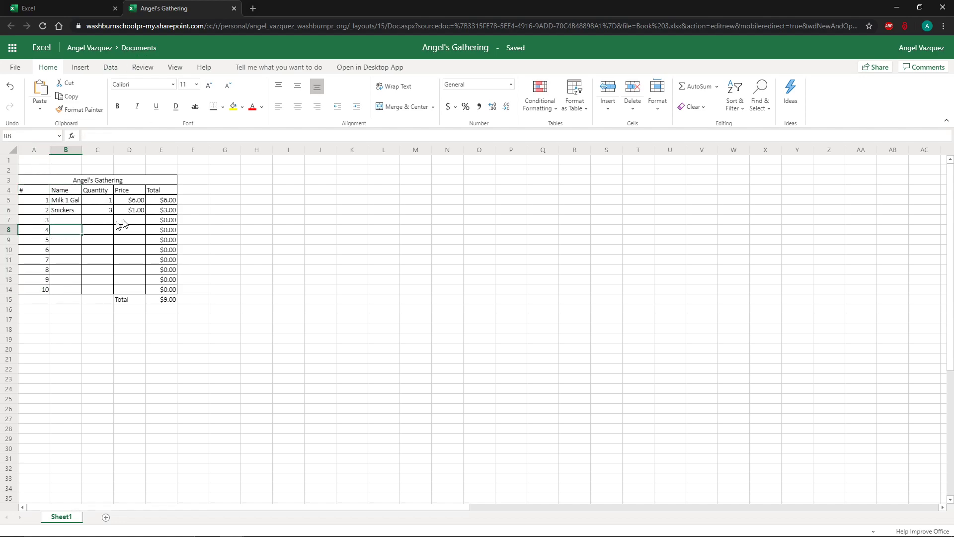
click(149, 211)
click(134, 211)
click(54, 213)
click(62, 254)
click(163, 192)
click(98, 232)
click(58, 196)
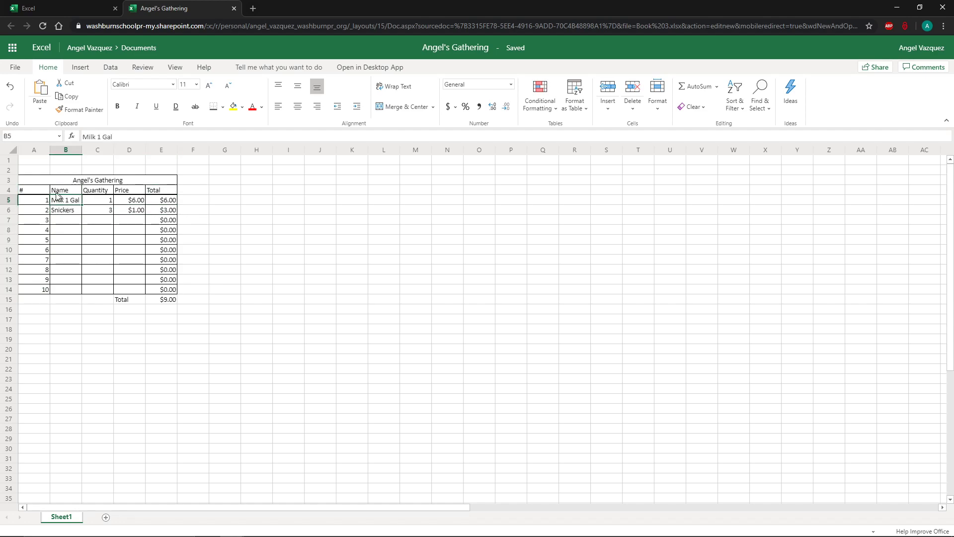
click(43, 192)
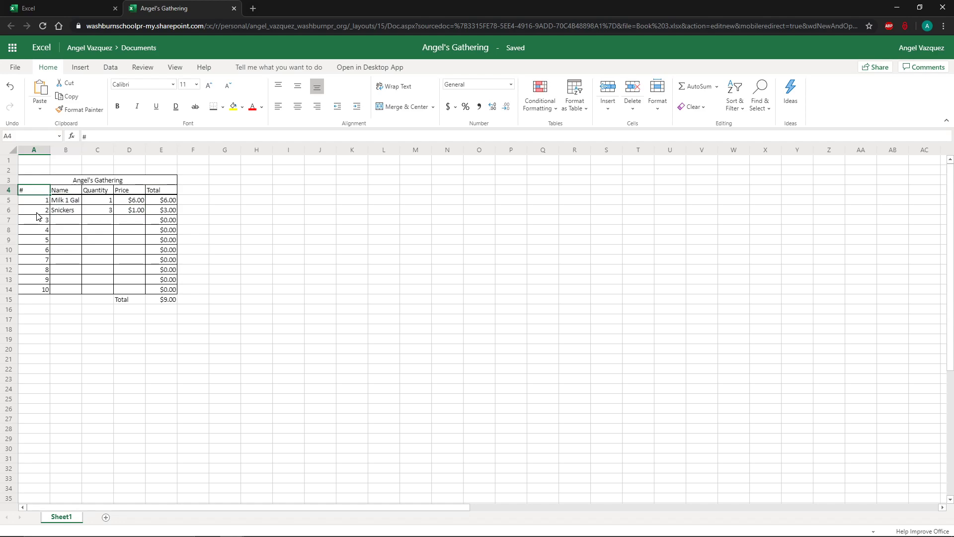
Center-align the numbering cells A4:A14 in the # column.
drag(39, 193, 39, 291)
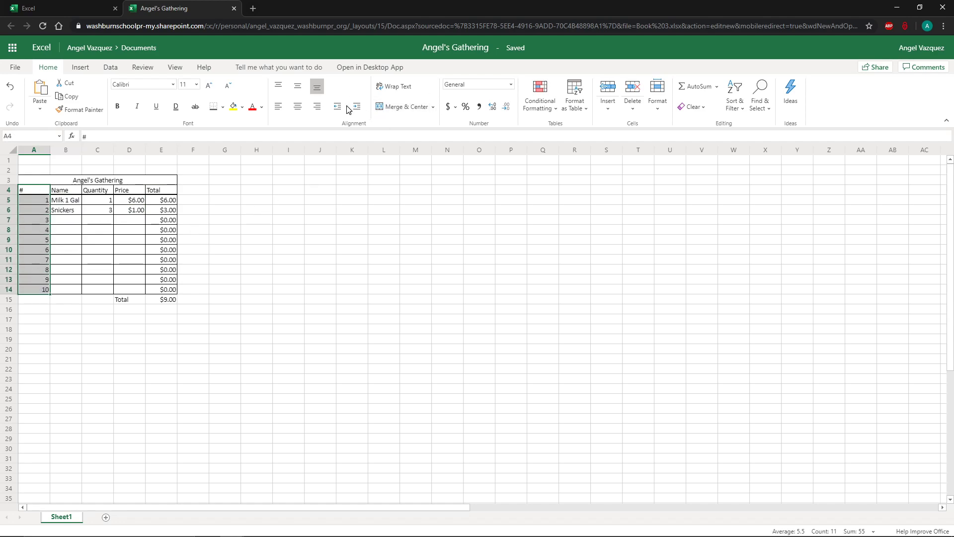
click(299, 107)
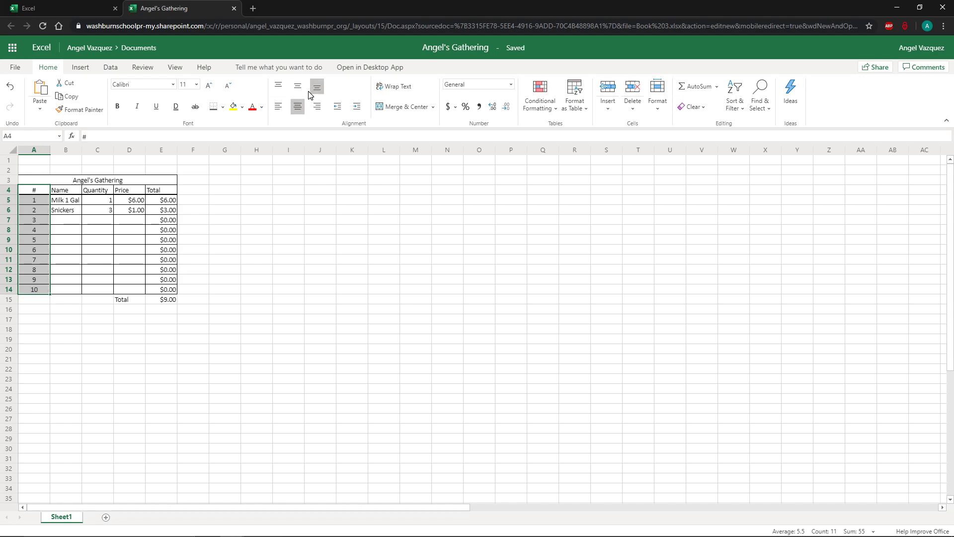
click(298, 87)
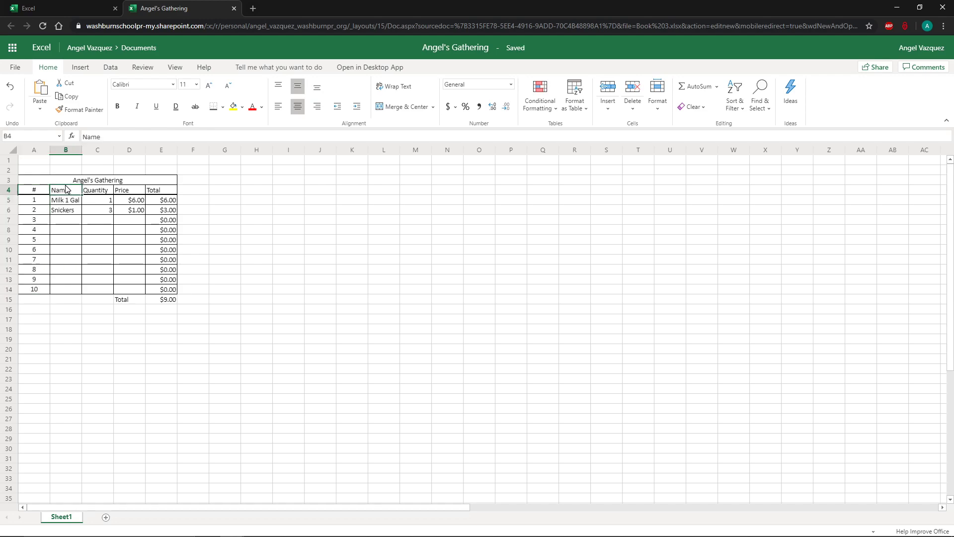
Make row 2 slightly taller and narrow column A to fit the item numbers.
click(37, 150)
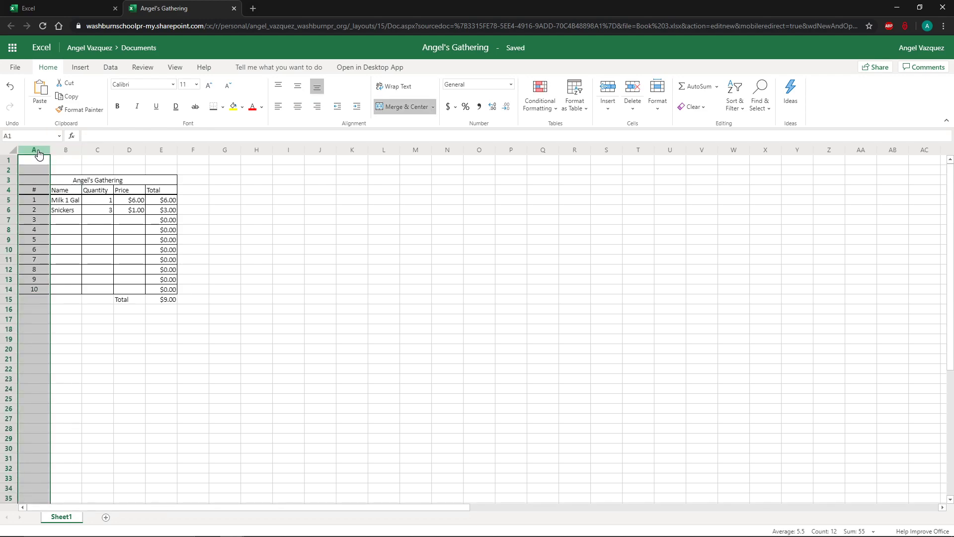
click(10, 171)
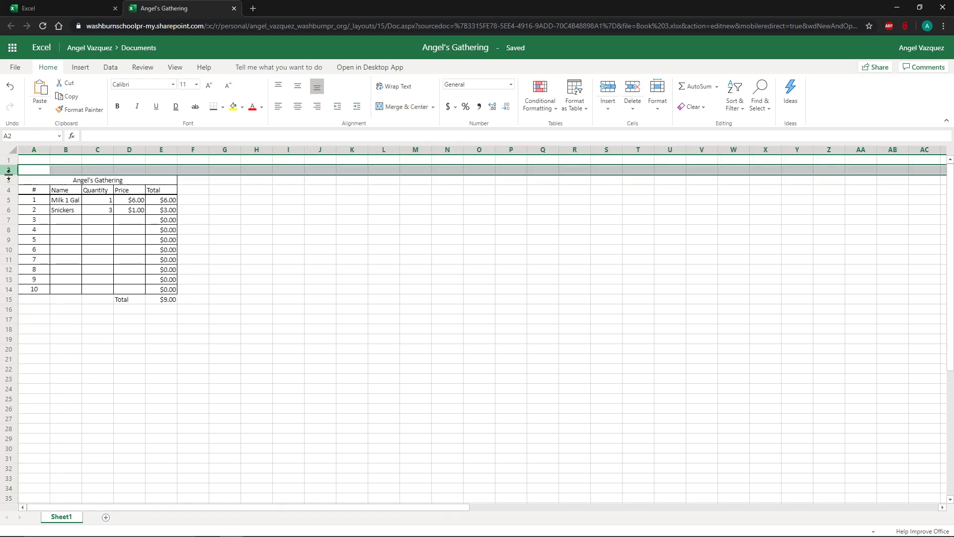
drag(8, 174, 15, 181)
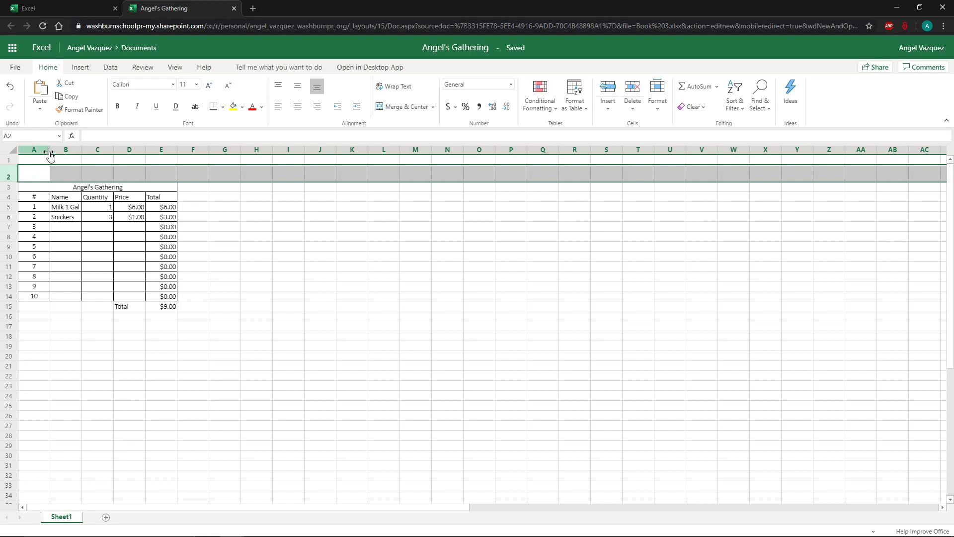
click(47, 150)
mouse_move(50, 150)
mouse_down()
mouse_move(59, 151)
mouse_move(38, 150)
mouse_up()
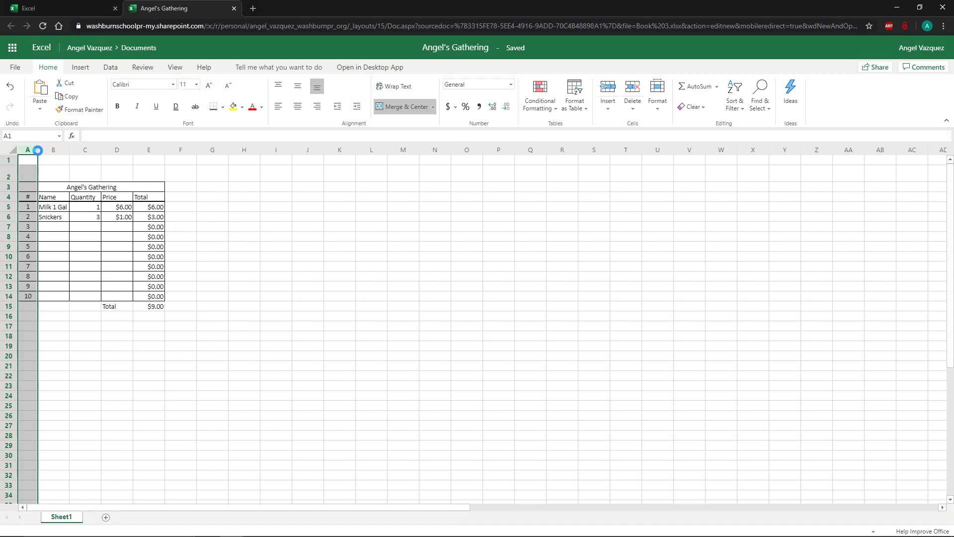
Autofit column A's width to its item numbers.
double_click(37, 150)
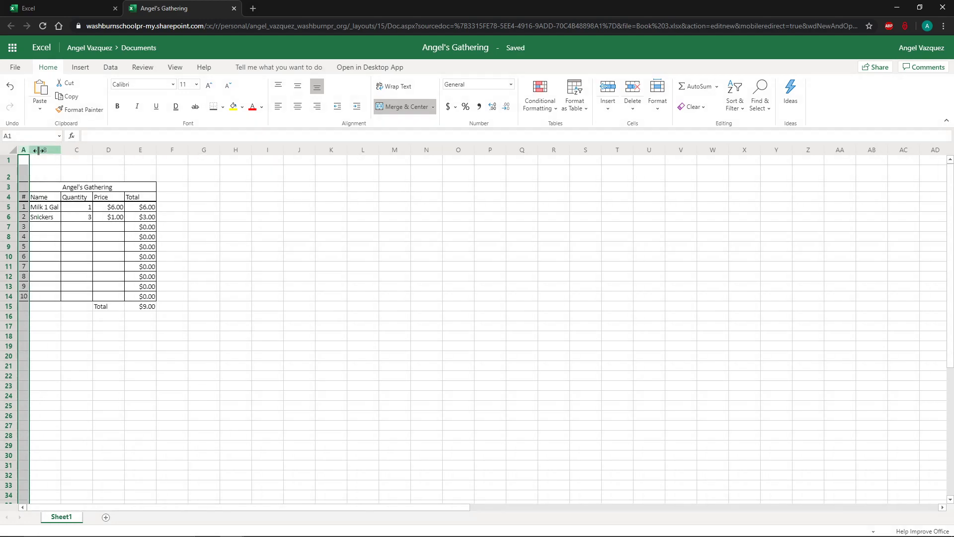
click(63, 238)
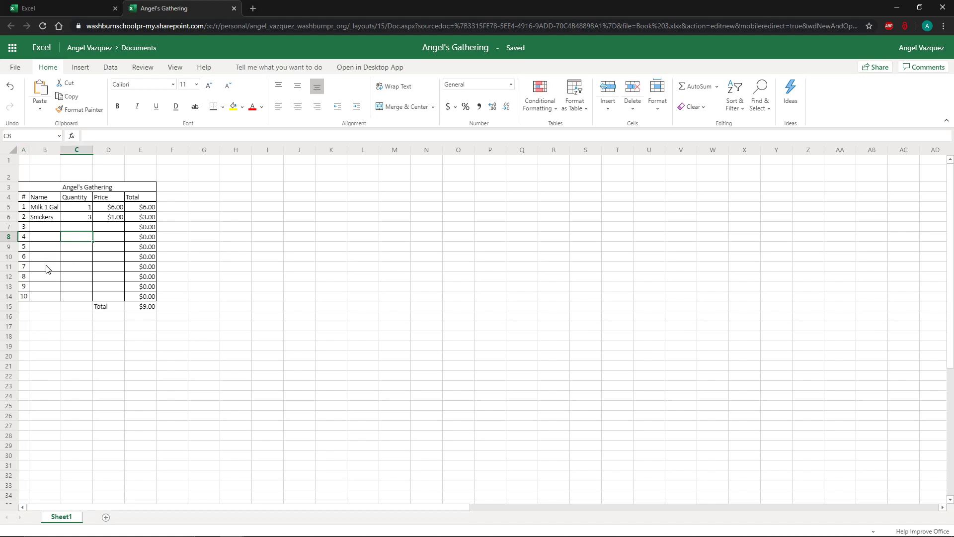
click(24, 208)
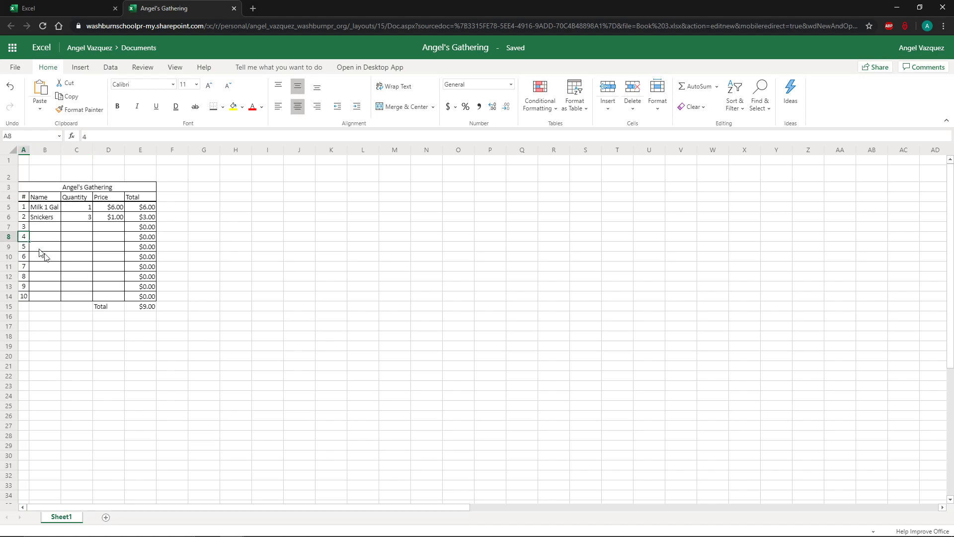
click(75, 268)
Autofit the widths of the table's columns B through E.
drag(40, 150, 129, 153)
double_click(125, 153)
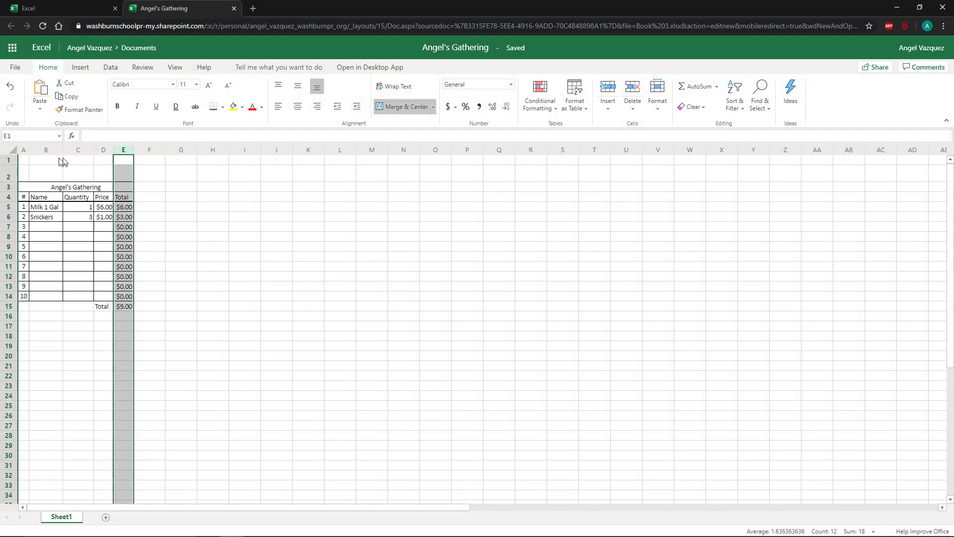
click(78, 278)
Set columns A through E of the table to the same wider width.
drag(22, 149, 181, 150)
key(ctrl+plus)
key(ctrl+plus)
key(ctrl+plus)
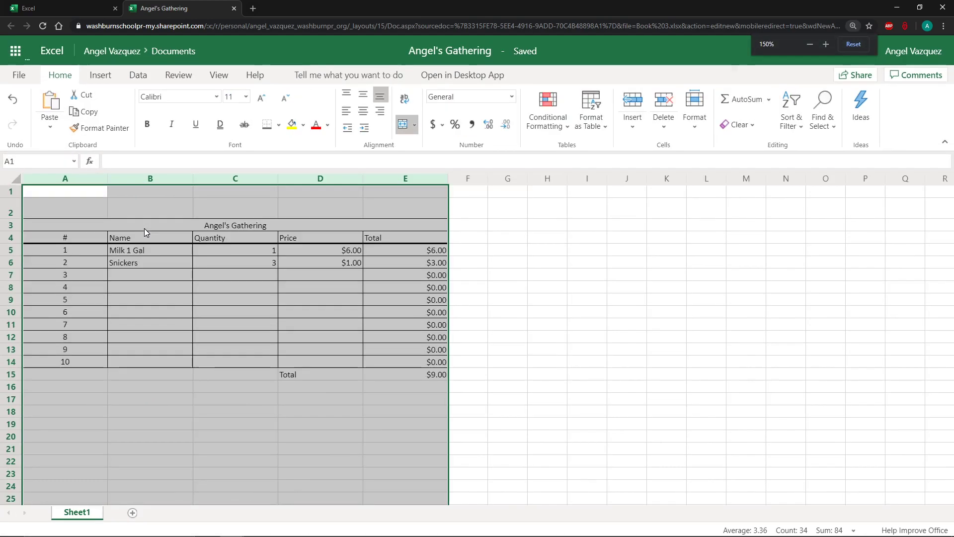
drag(135, 213, 95, 213)
scroll(194, 297, down, 2)
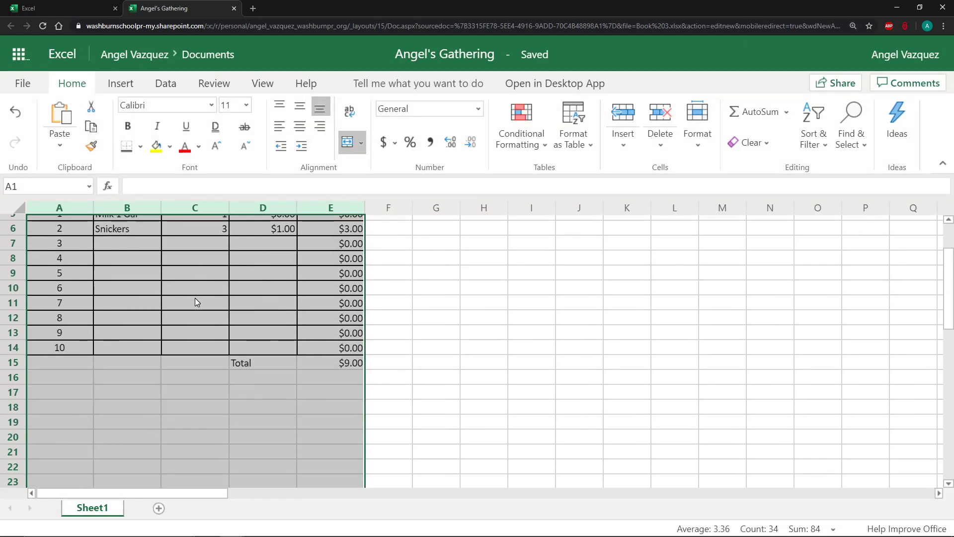
scroll(195, 326, up, 2)
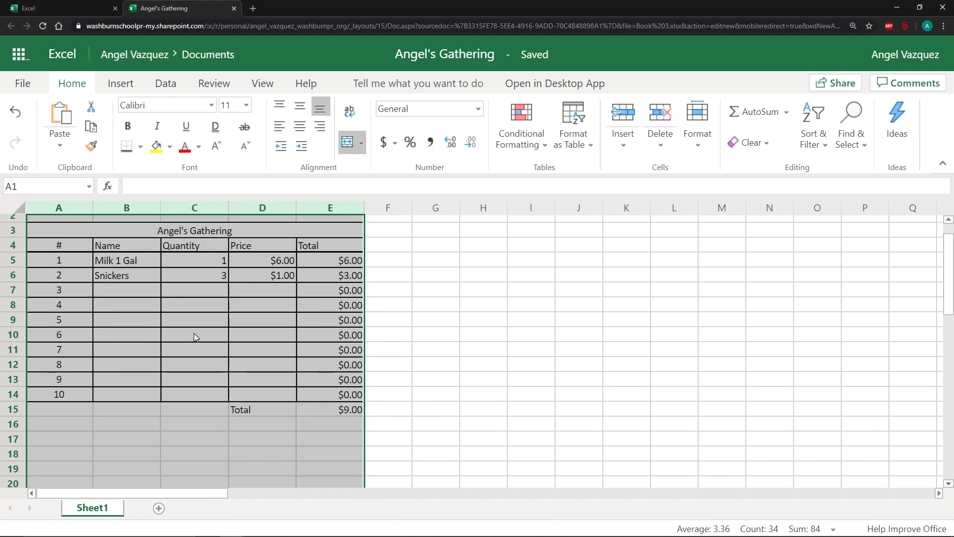
click(195, 337)
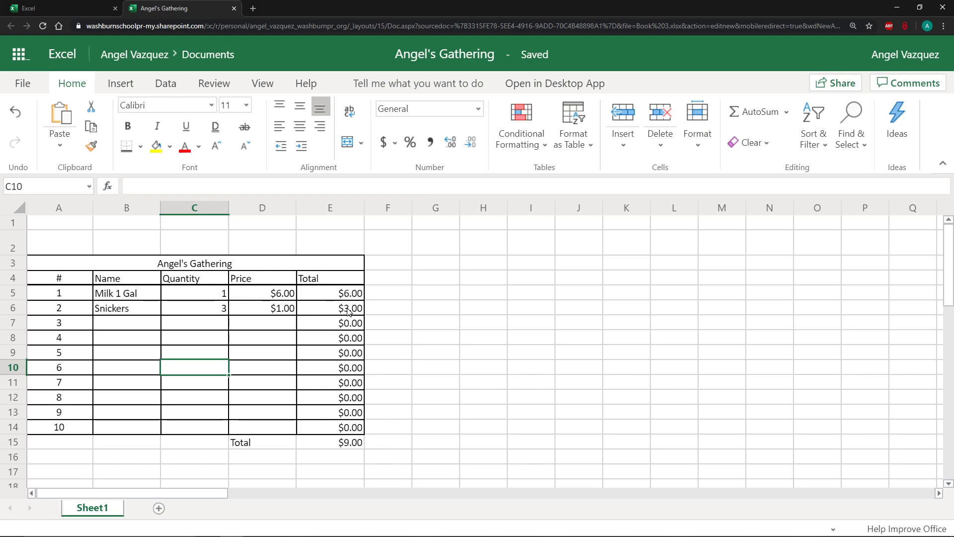
Switch to the Teams assignment and review its instructions for the grand total and the Cheap/Expensive column.
drag(849, 10, 621, 81)
click(901, 5)
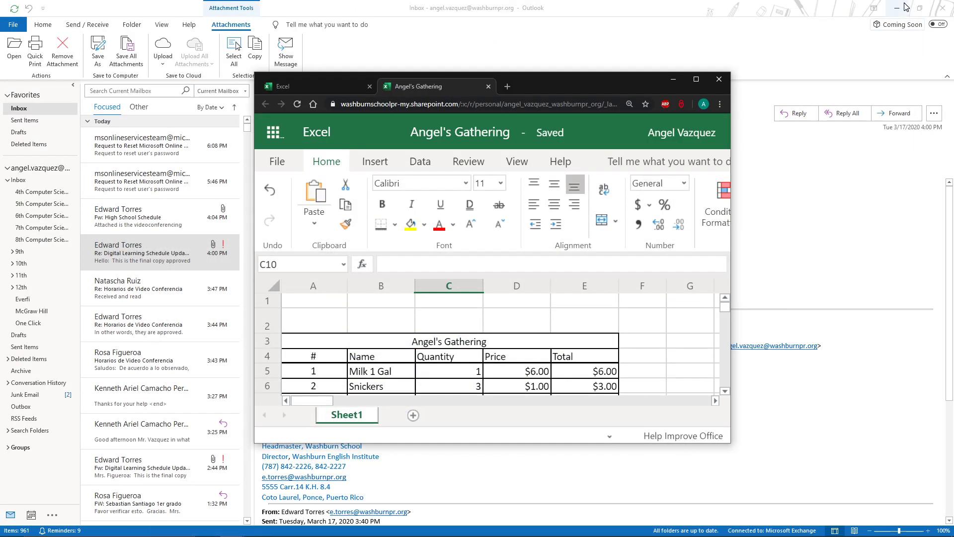
click(900, 7)
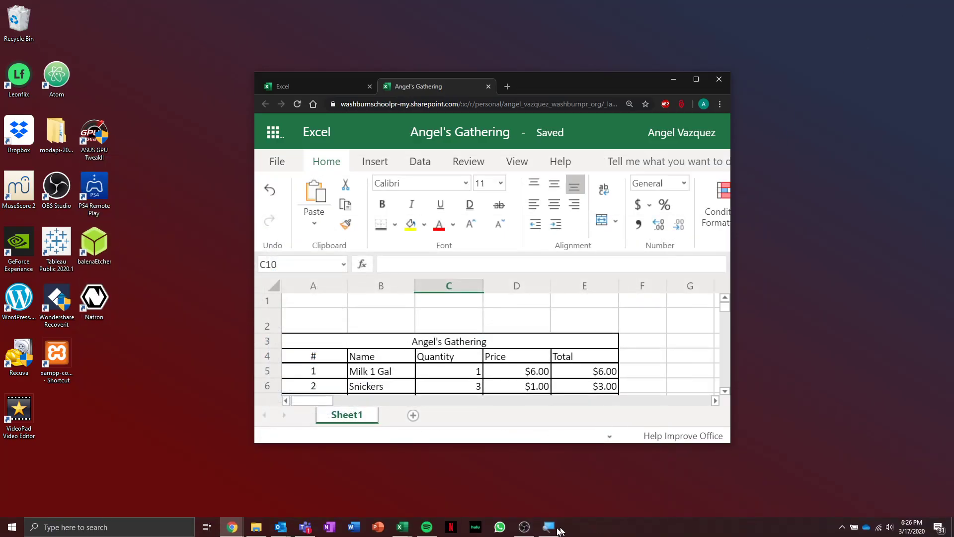
click(304, 534)
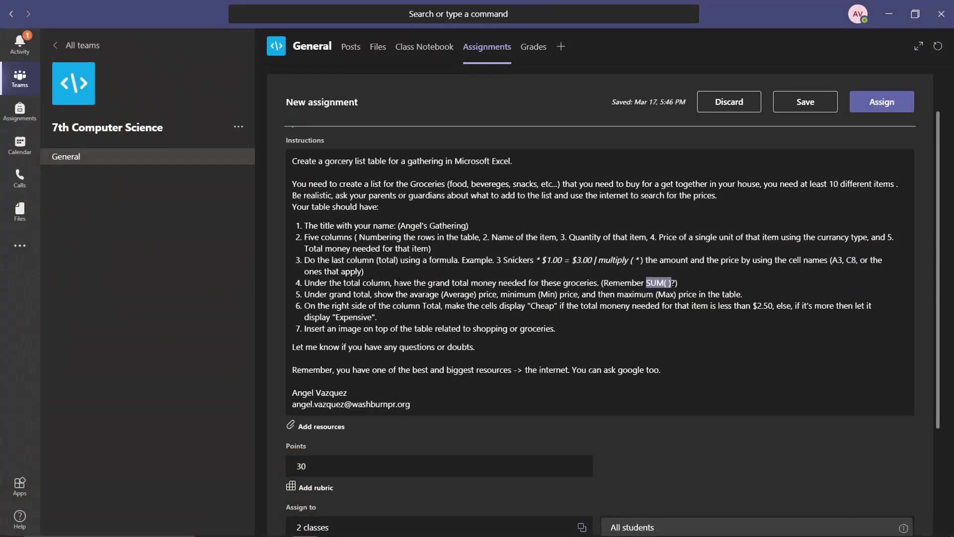
click(399, 282)
drag(323, 315, 441, 313)
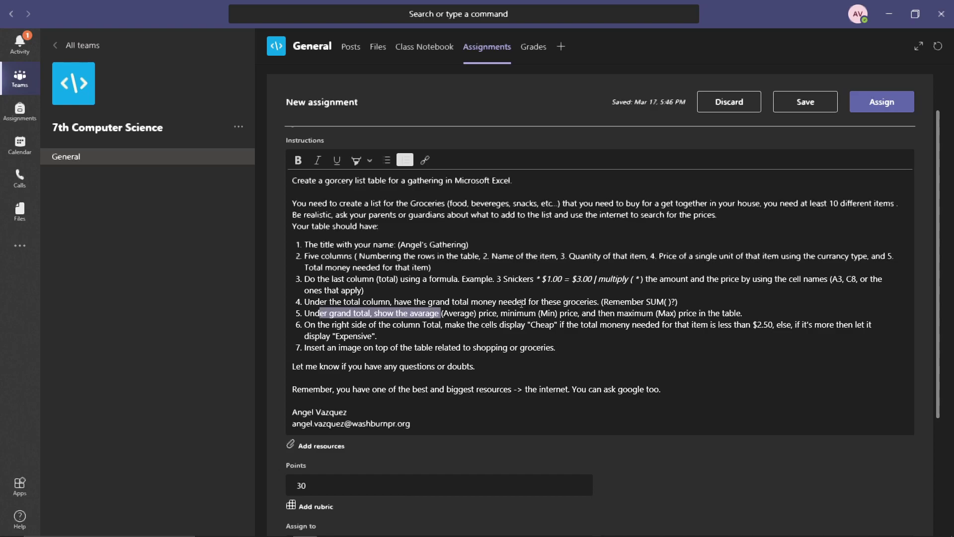
click(548, 312)
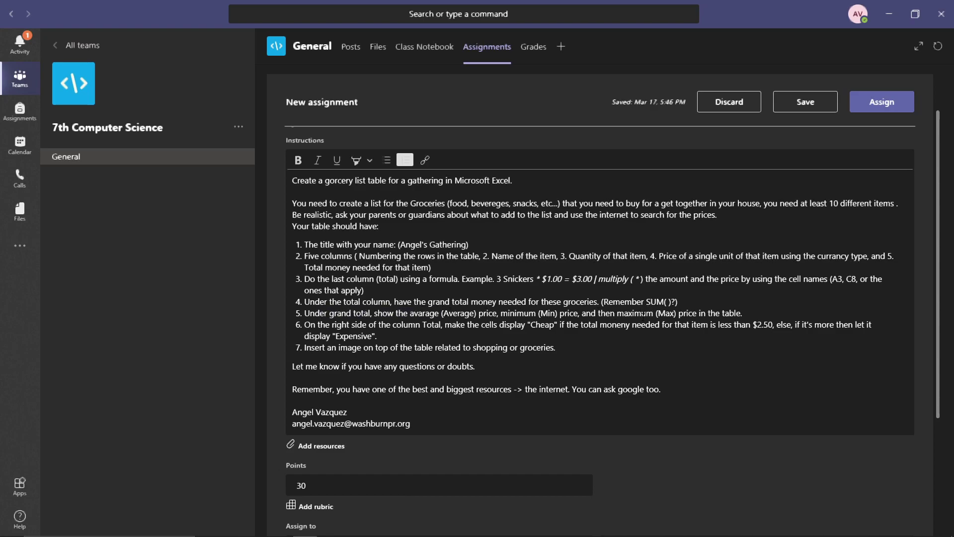
drag(602, 302, 649, 303)
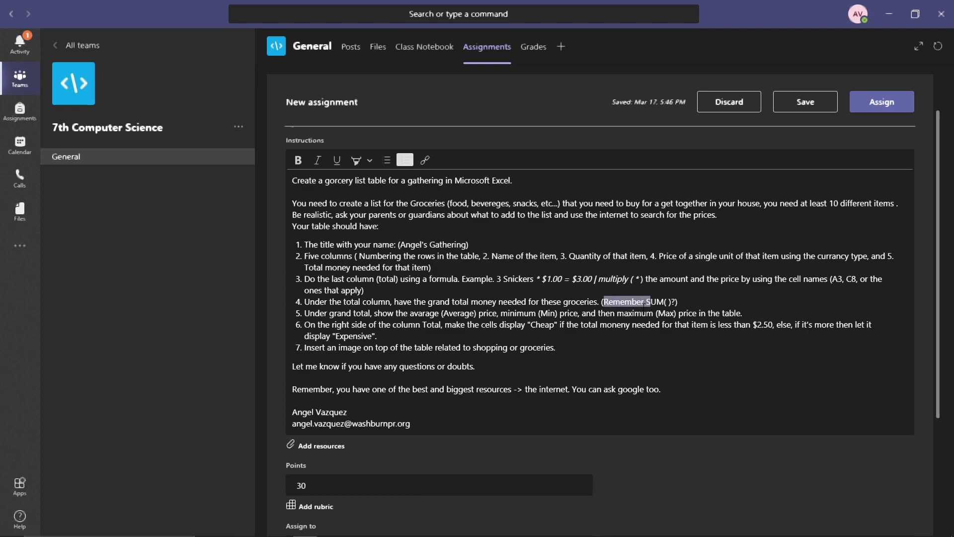
click(357, 324)
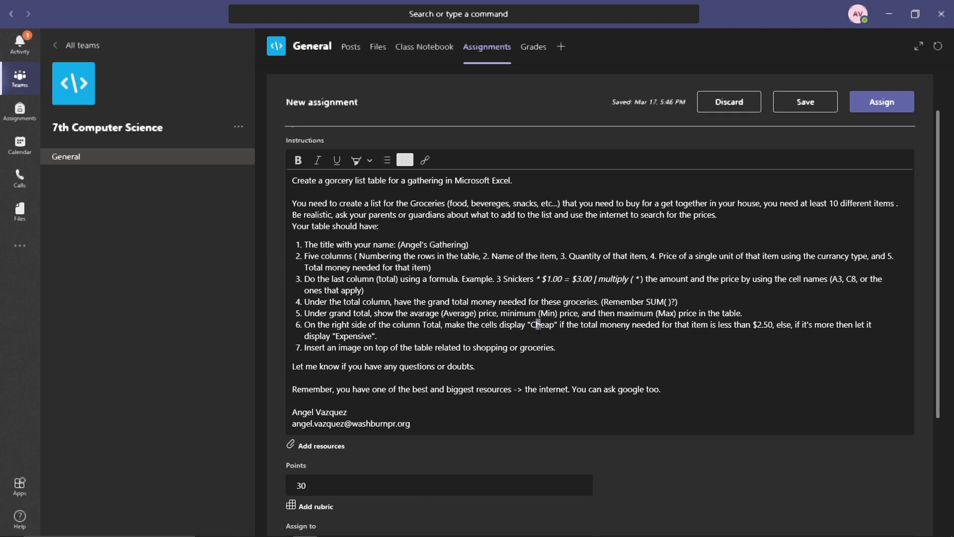
Correct the typo "moneny" to "money" in the assignment's sixth instruction.
click(626, 325)
key(BackSpace)
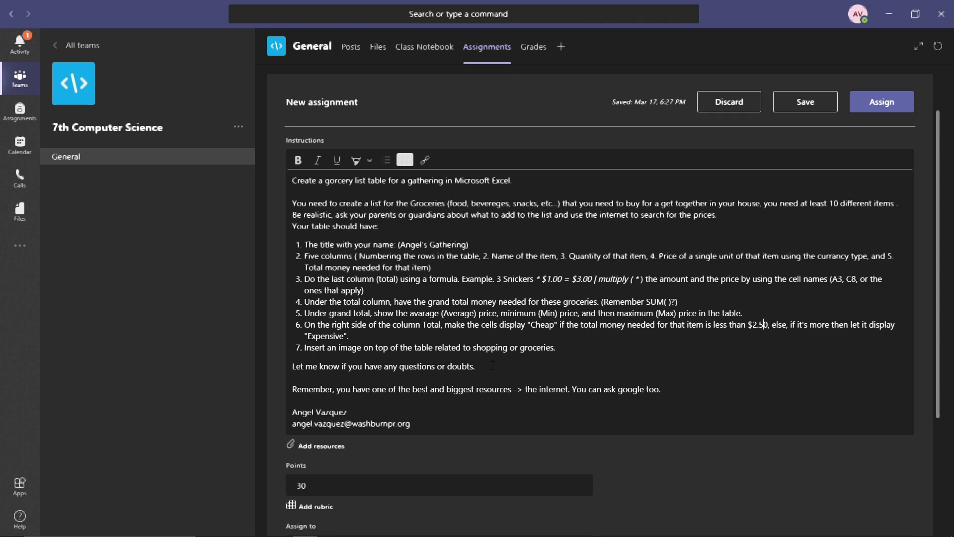
click(889, 14)
Return to the workbook and change the Snickers quantity in C6 to 2.
click(699, 85)
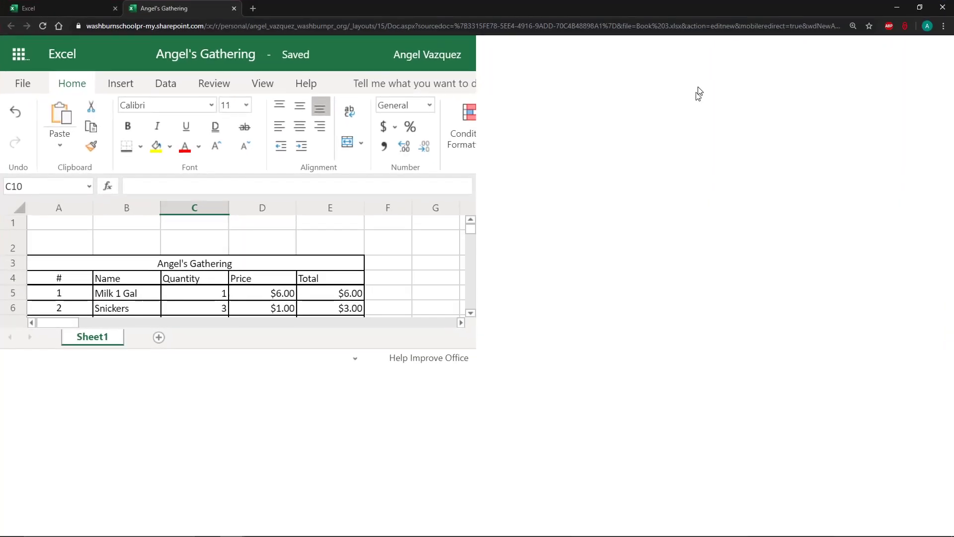
click(391, 308)
click(392, 295)
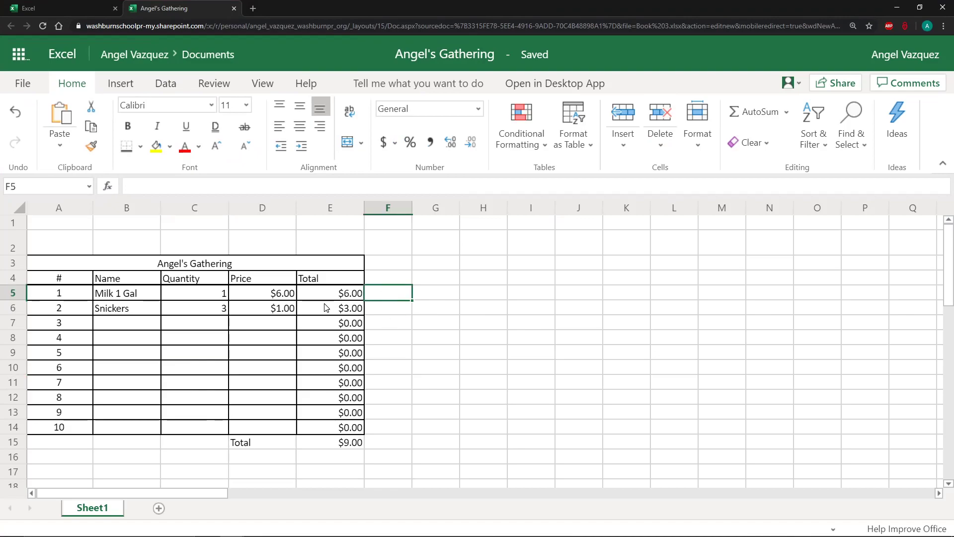
click(205, 313)
text(2)
key(Return)
Inspect the Total column formulas and the empty cells of column F beside the table.
key(Right)
key(Up)
key(Right)
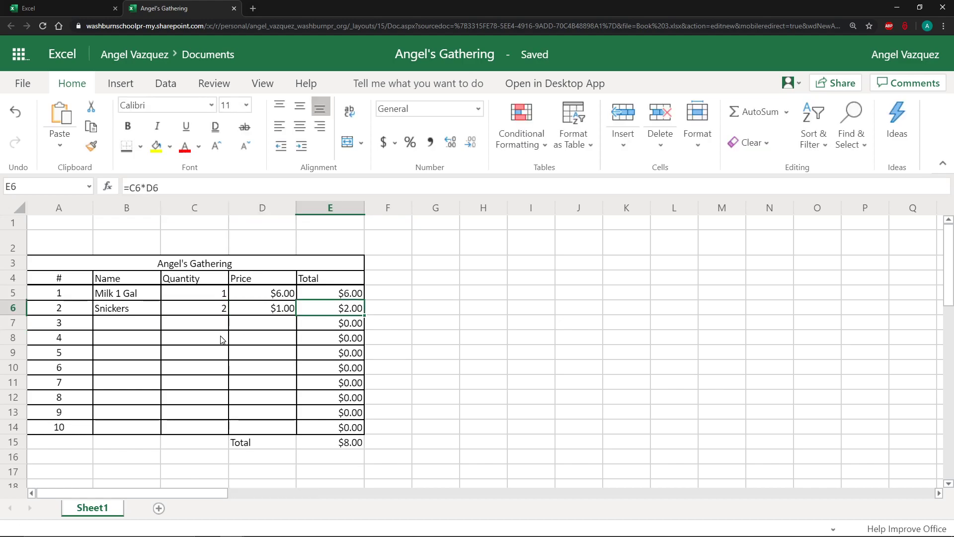
key(Right)
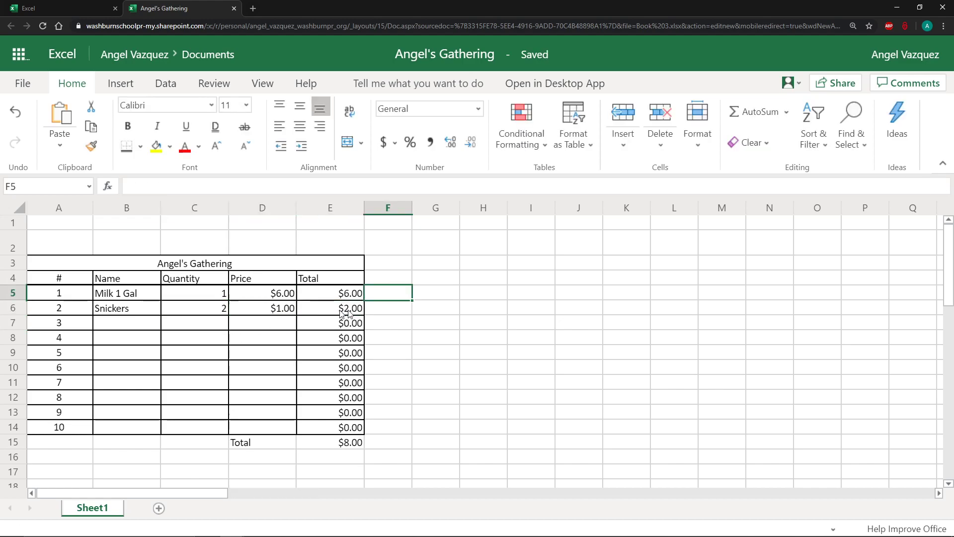
click(389, 306)
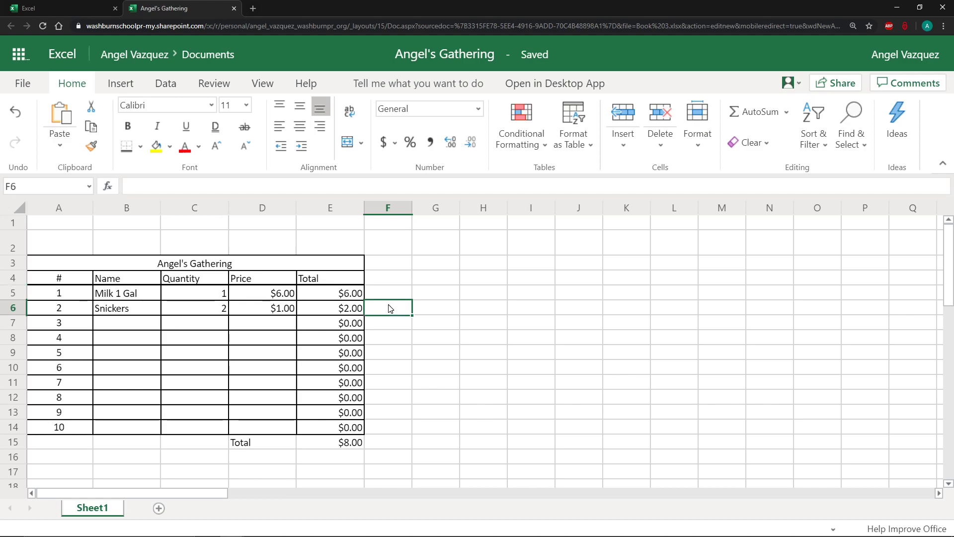
click(390, 326)
click(387, 343)
click(387, 351)
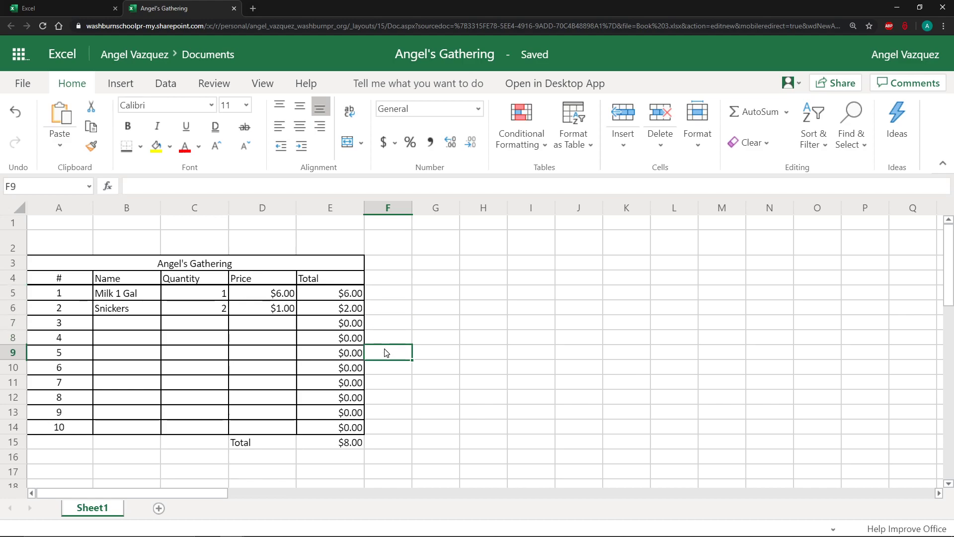
click(385, 367)
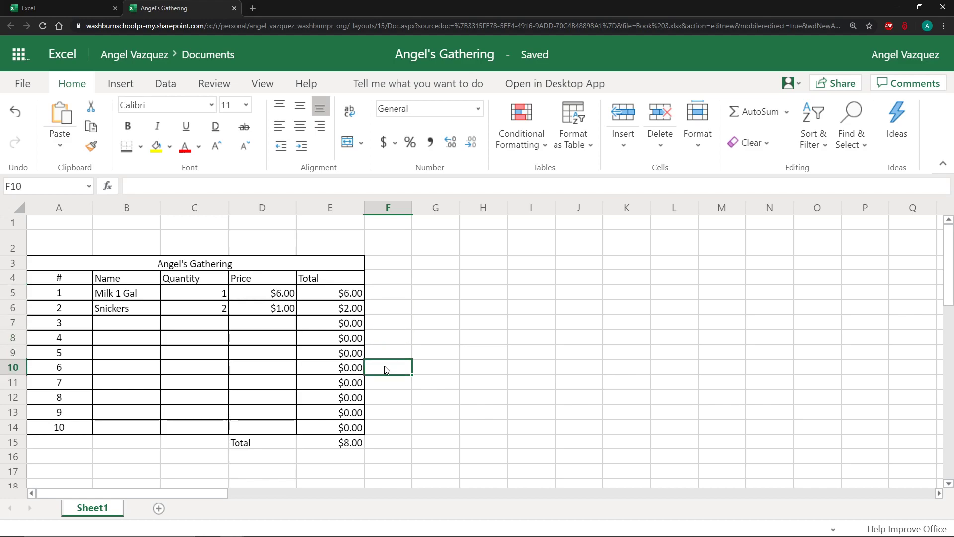
click(387, 298)
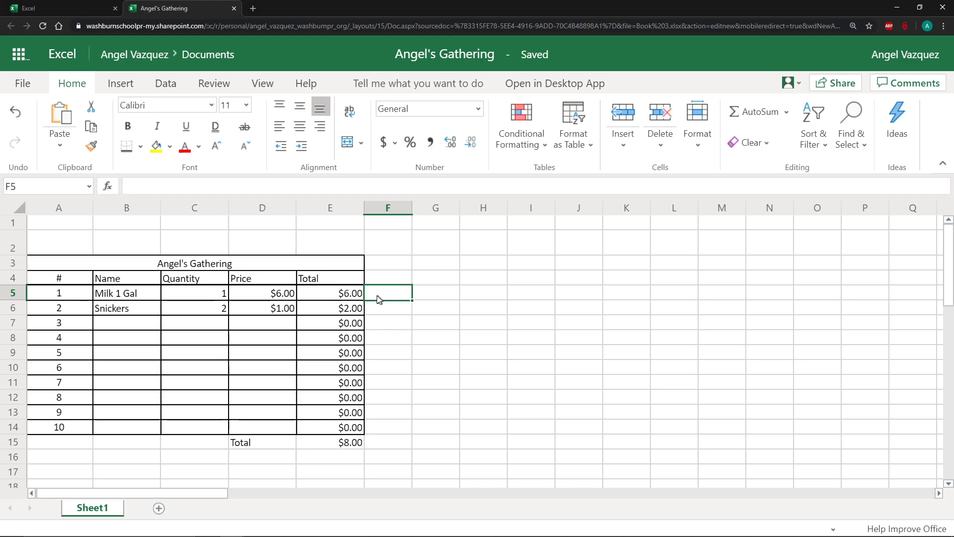
click(362, 294)
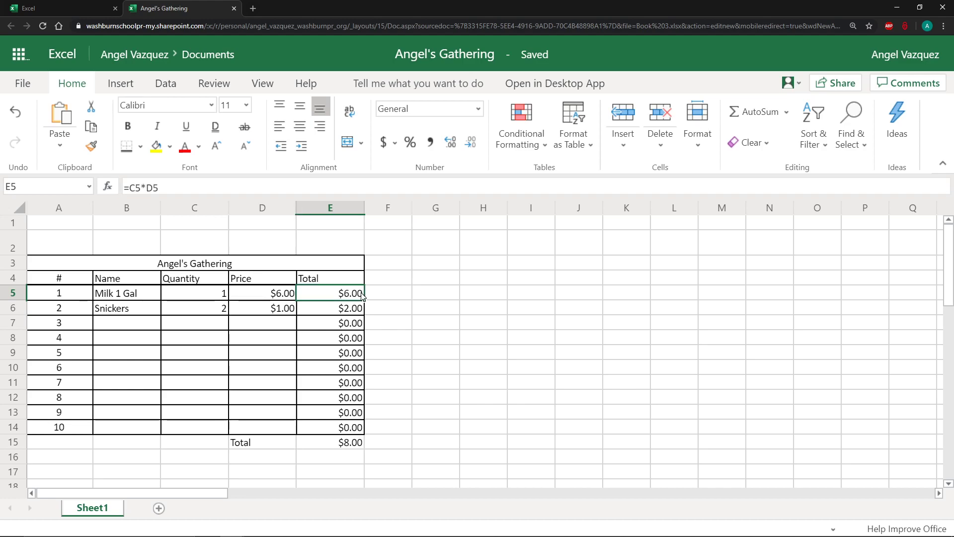
click(400, 298)
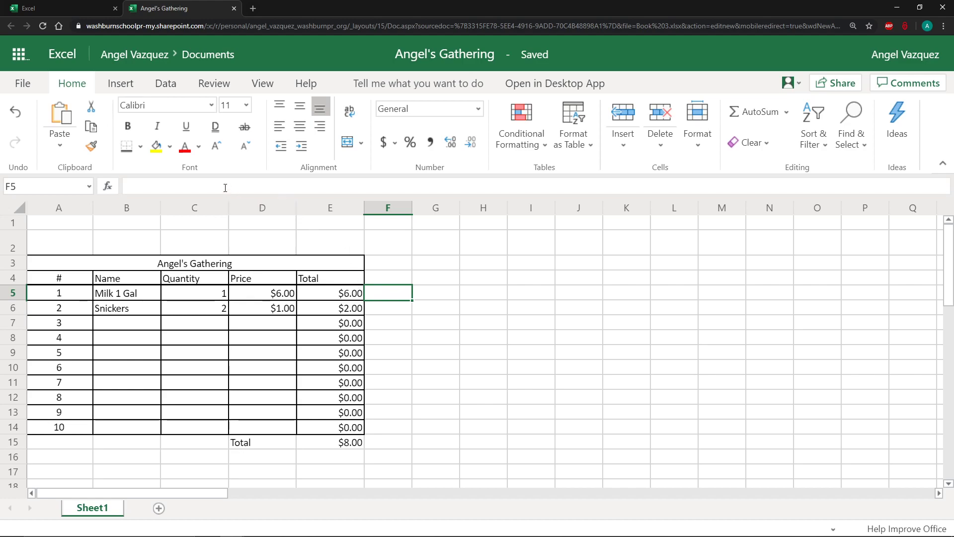
Enter the formula =IF(E5>2.50,"Expensive","Cheap") in F5 to label the Milk row's total.
double_click(375, 295)
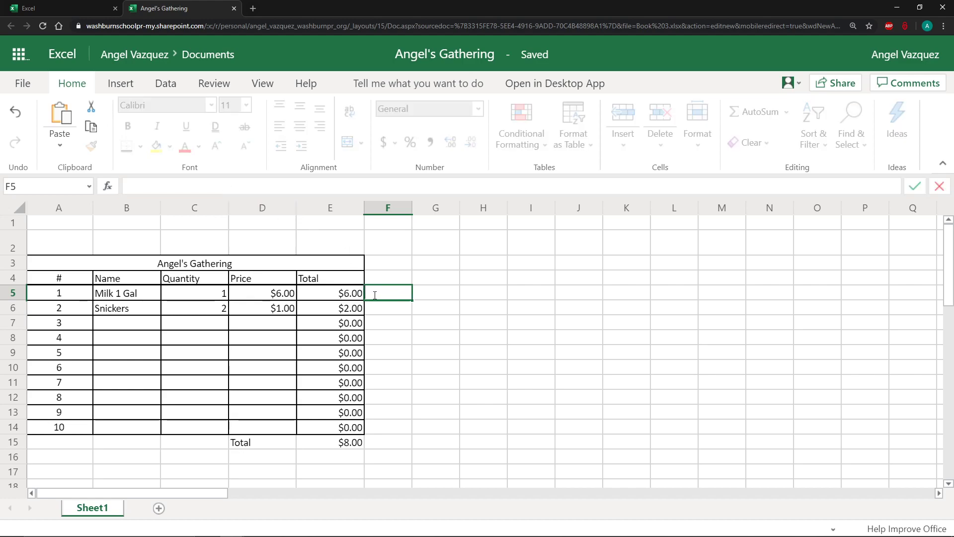
text(=)
text(if)
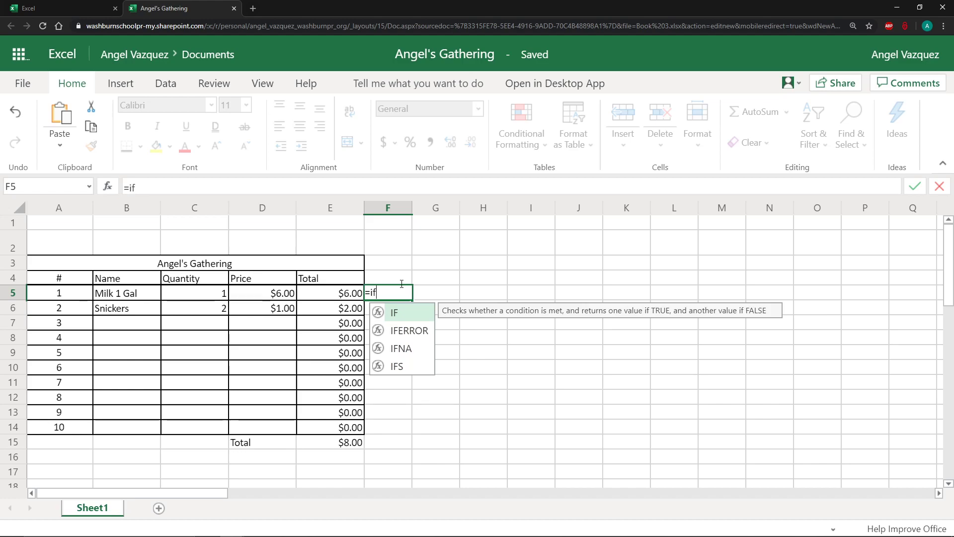
text(()
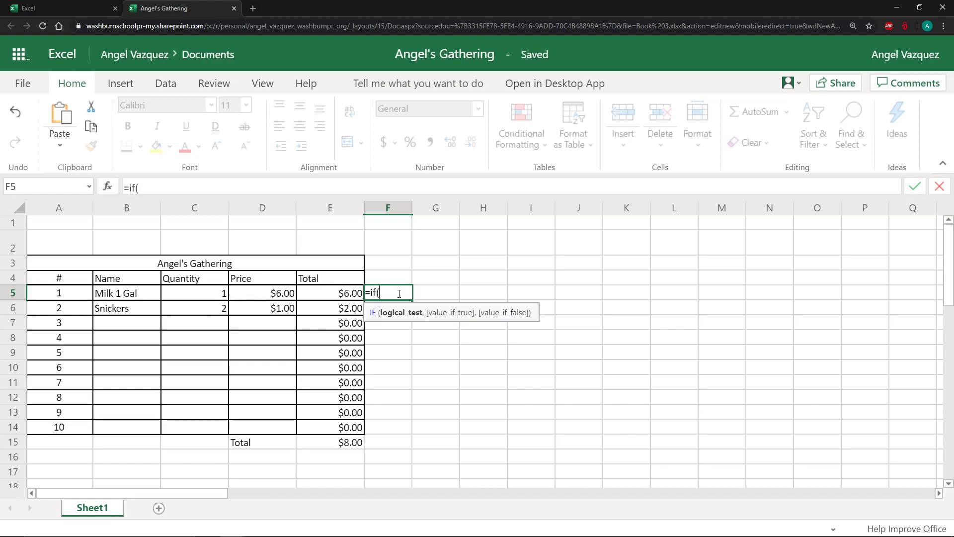
click(340, 294)
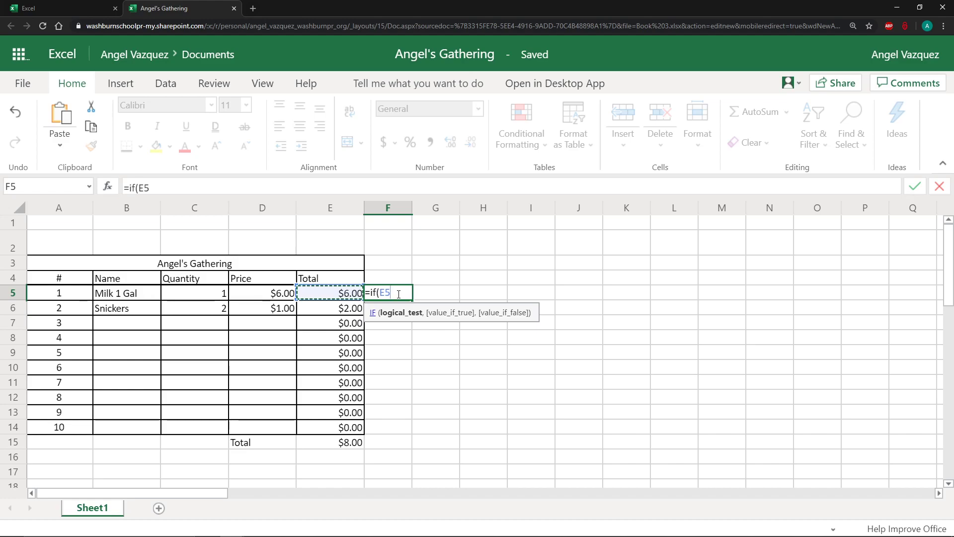
text(>2.50)
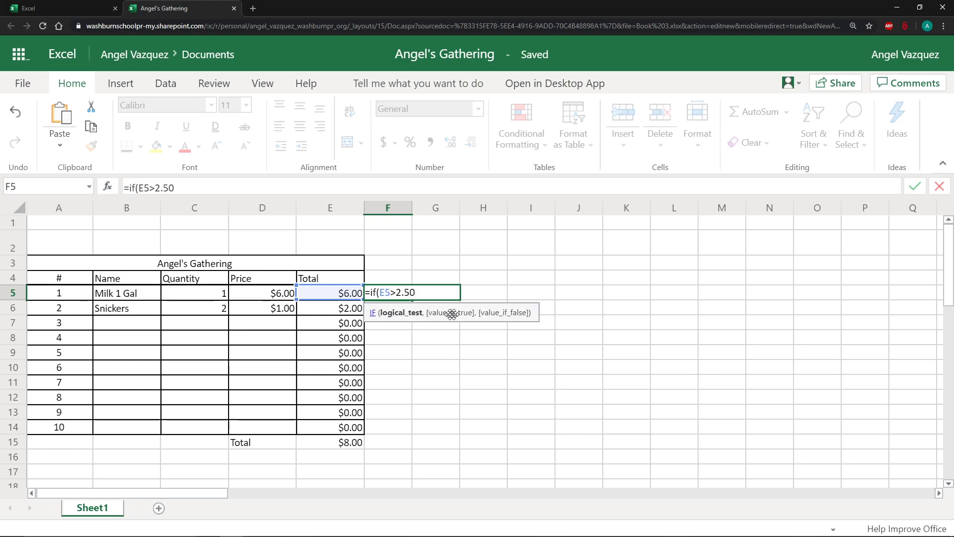
text(,)
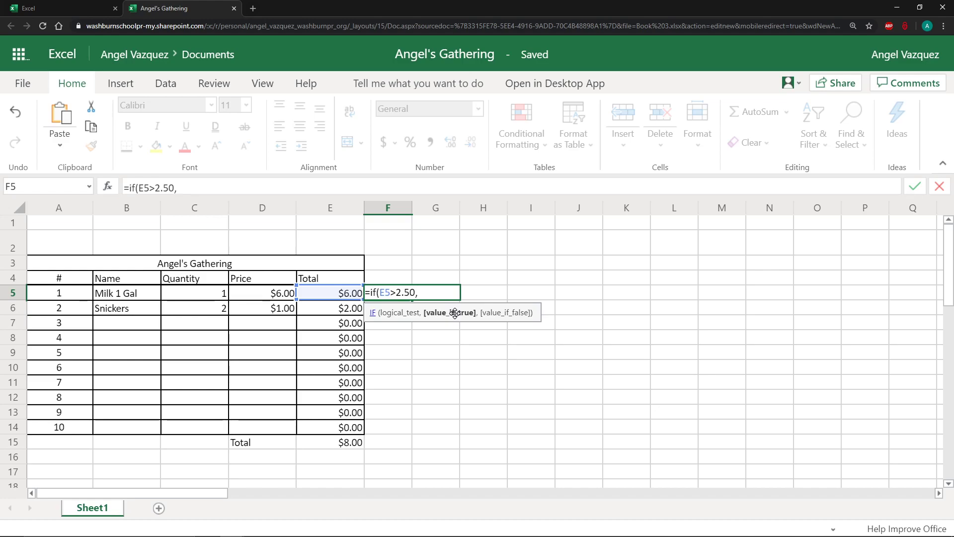
text("")
key(Left)
text(Expensive)
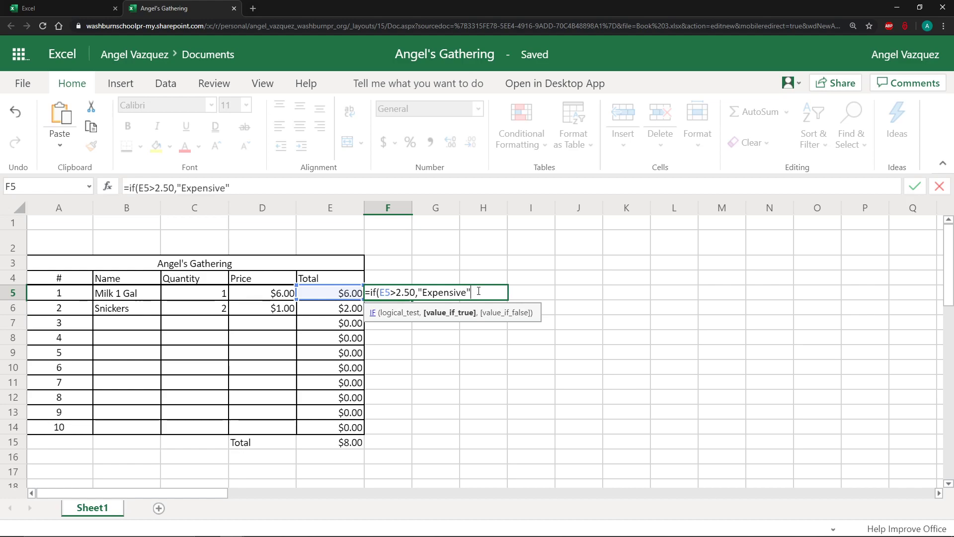
text(",)
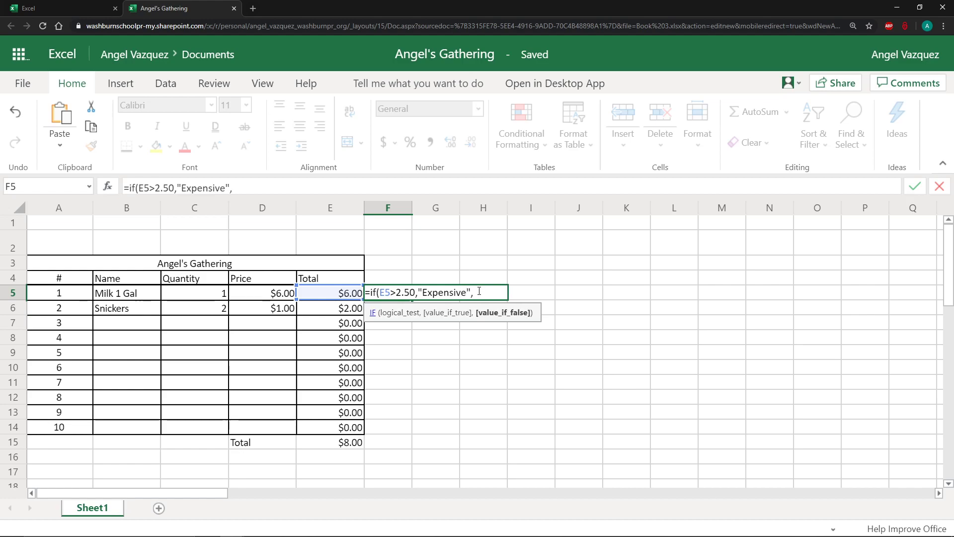
text(""Cheap)
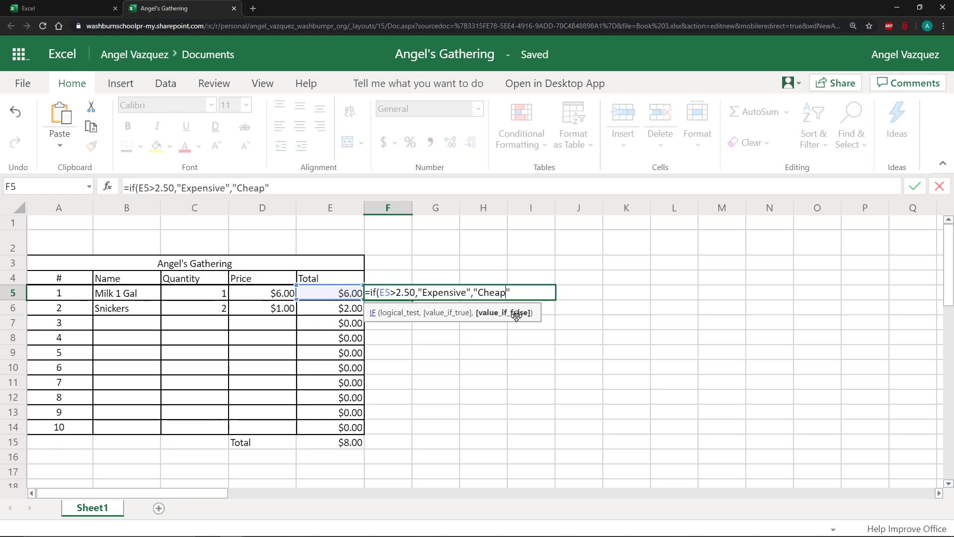
double_click(375, 293)
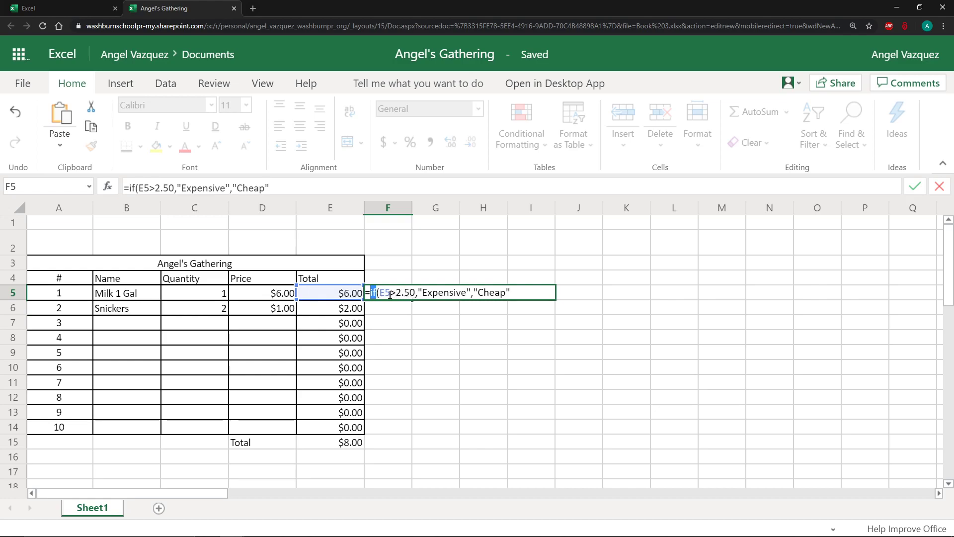
drag(379, 293, 468, 293)
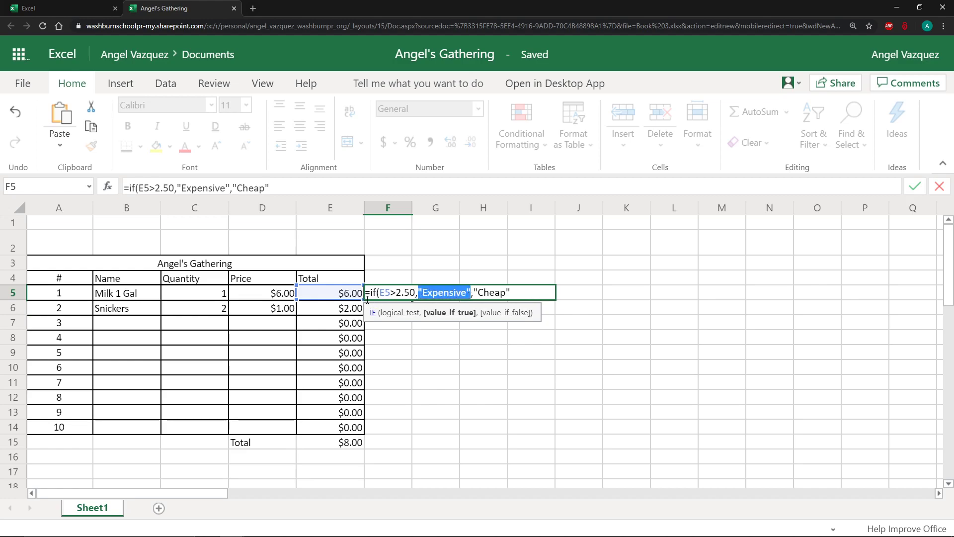
drag(474, 293, 512, 294)
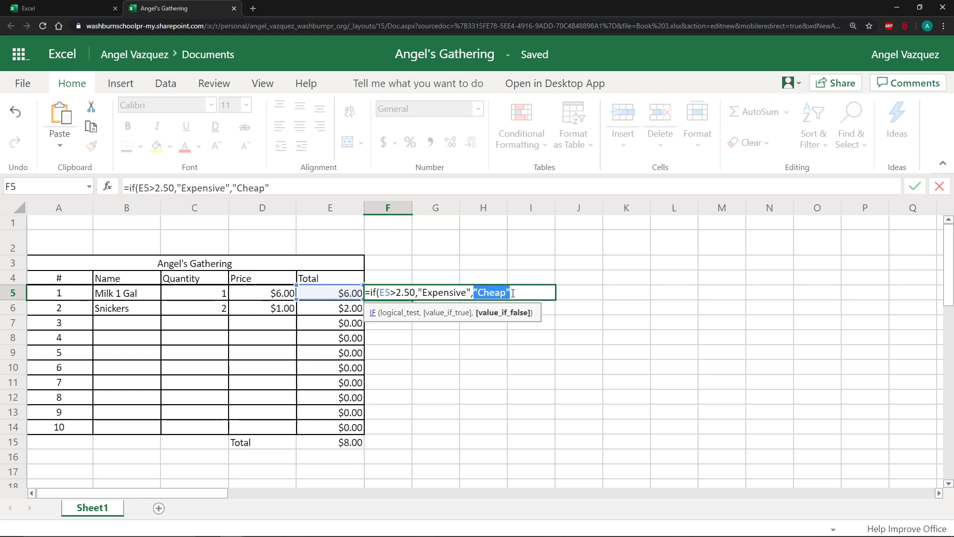
key(ctrl+a)
click(513, 293)
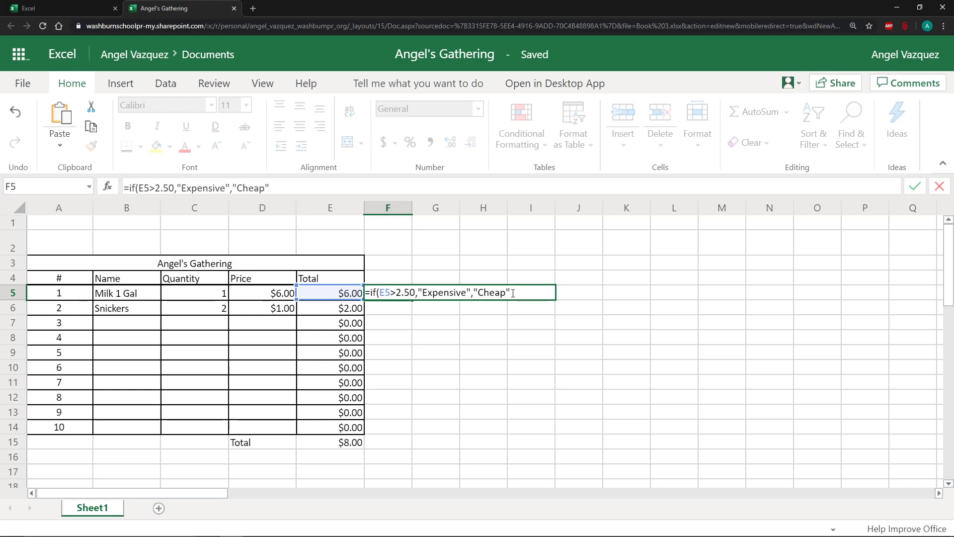
text())
key(Return)
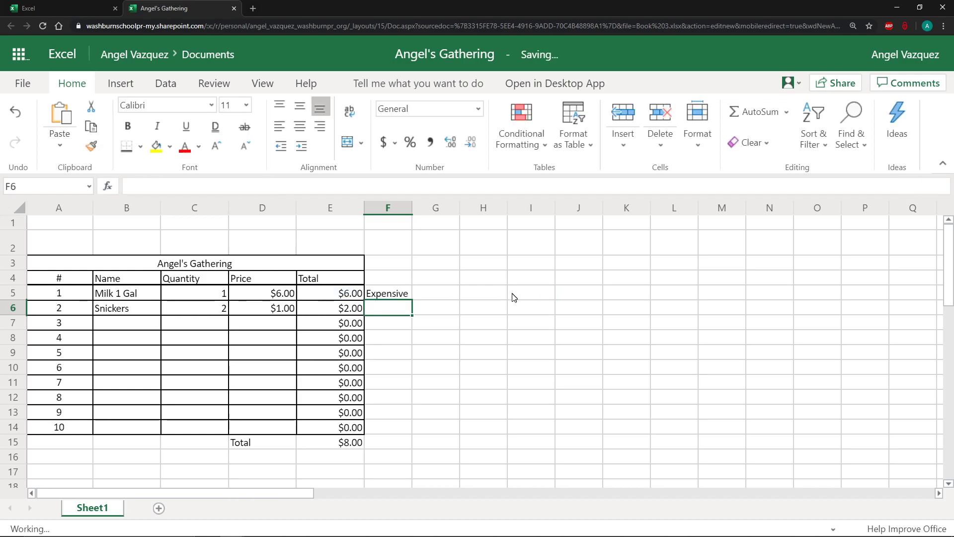
Fill the F5 IF formula down into F6 for the Snickers row.
click(396, 295)
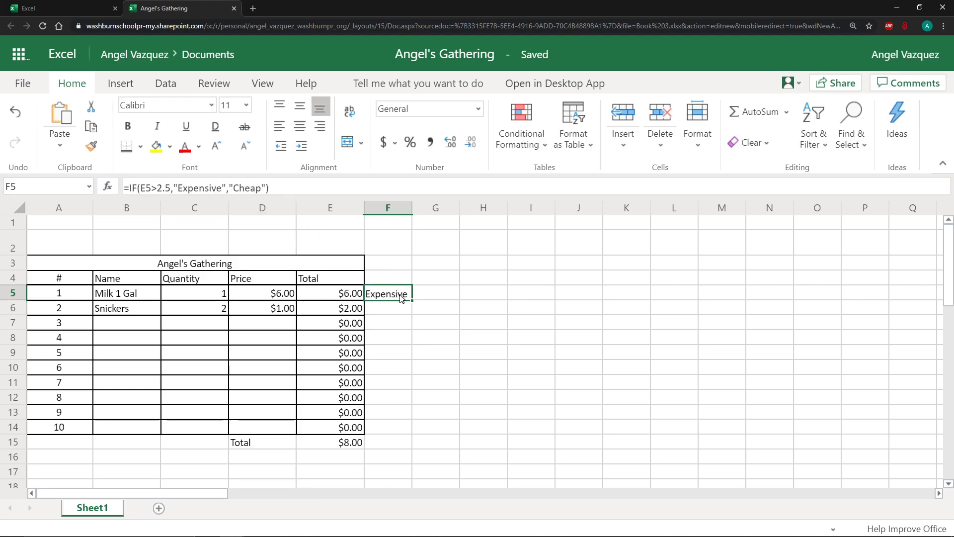
drag(411, 299, 412, 313)
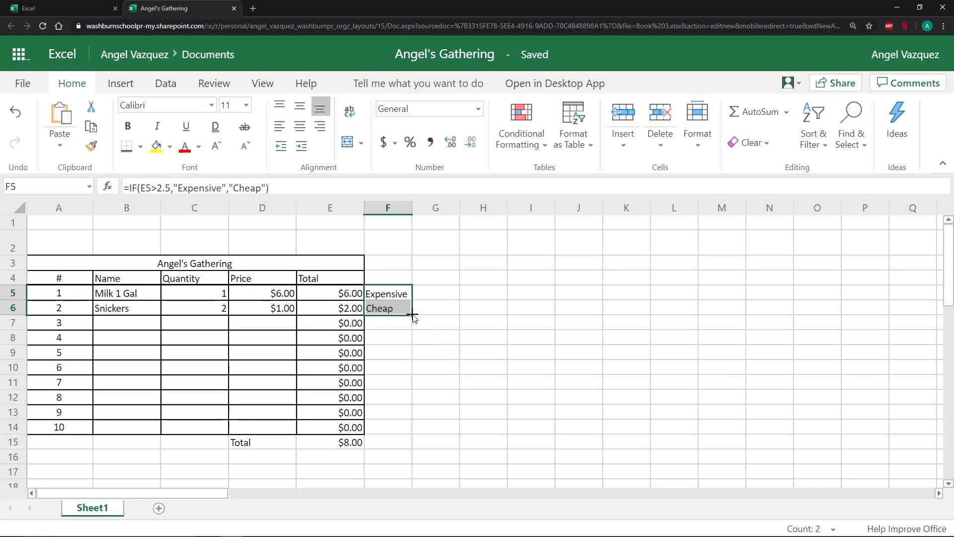
Inspect the formulas in the Total cells E5 and E6 and the IF formula in F5.
click(375, 298)
click(354, 297)
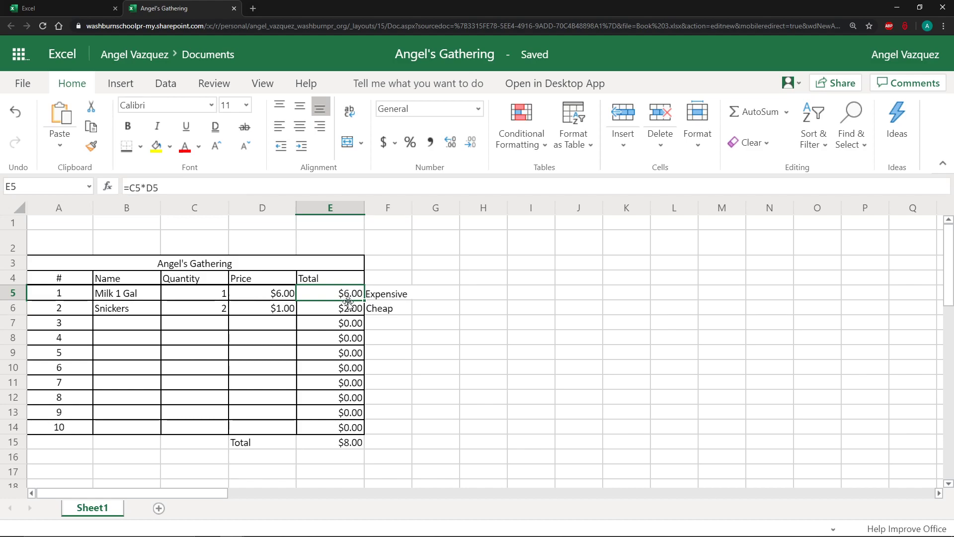
click(351, 313)
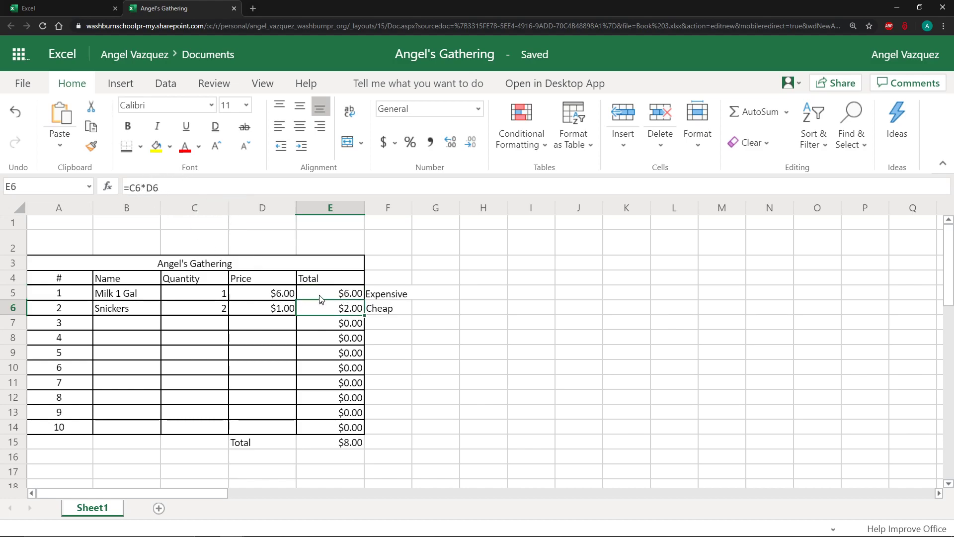
click(392, 293)
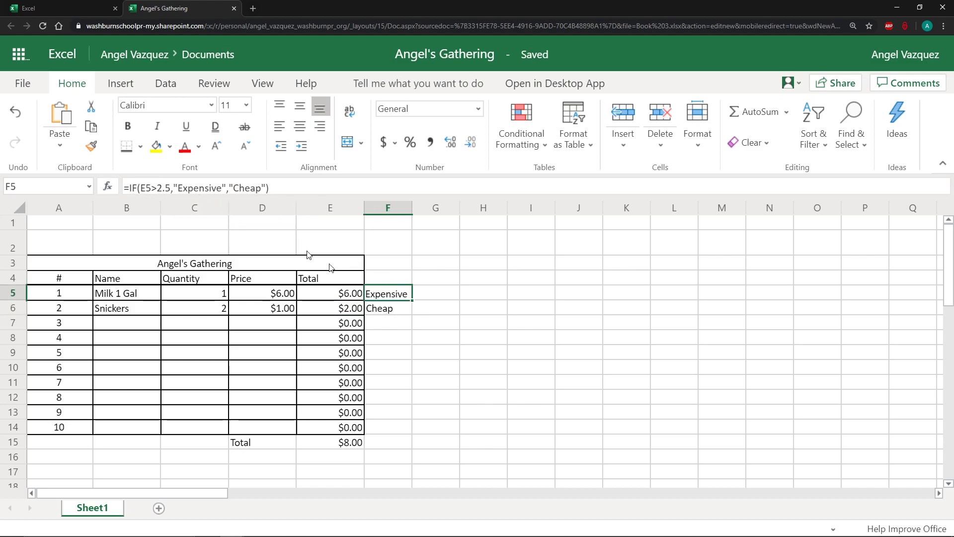
click(153, 187)
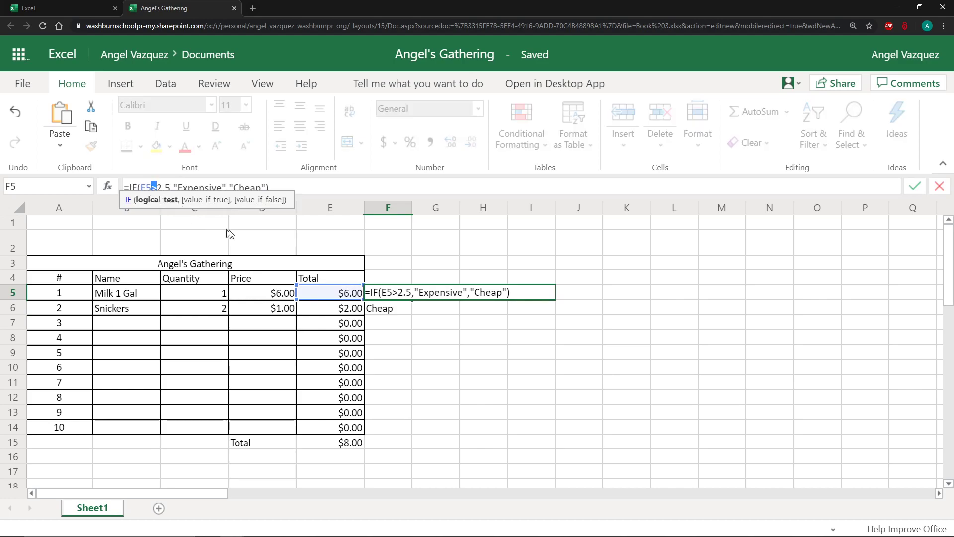
click(366, 187)
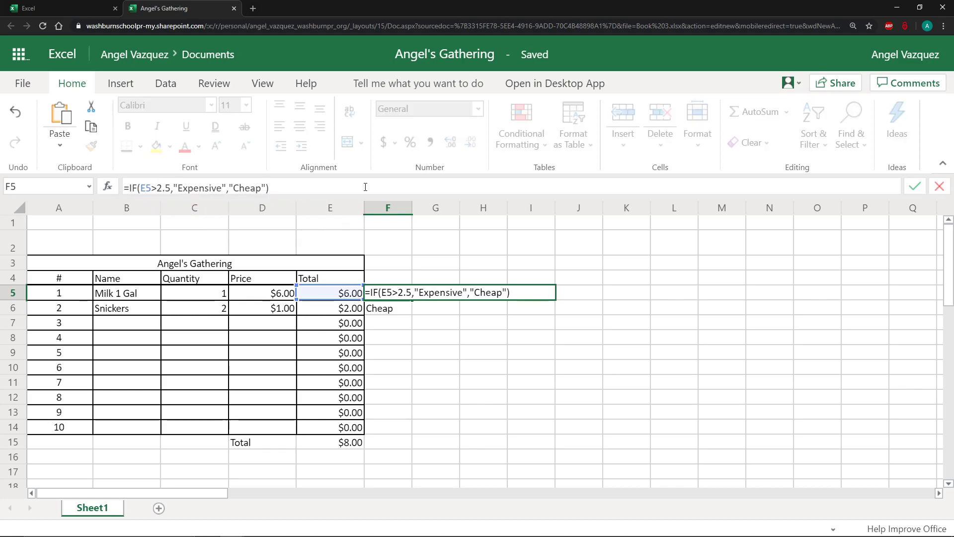
key(Escape)
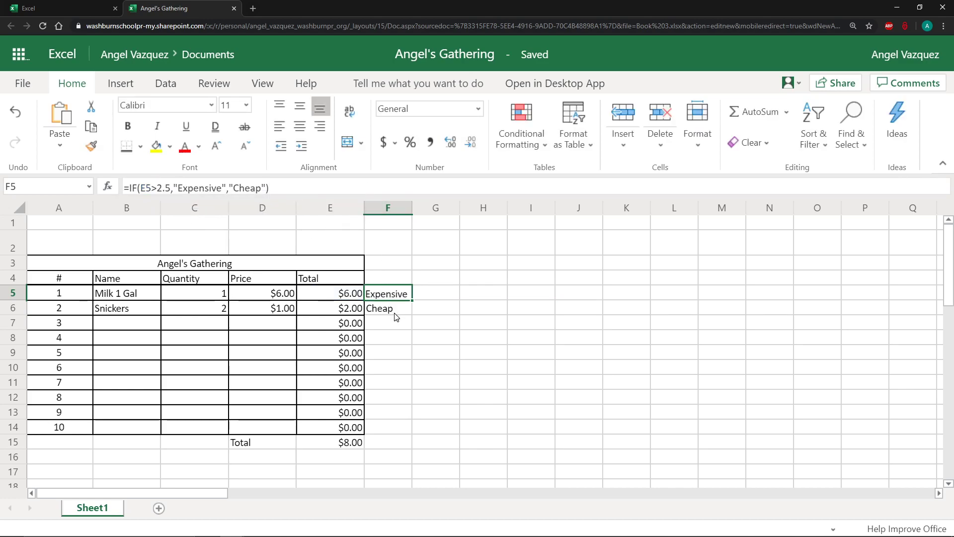
click(395, 312)
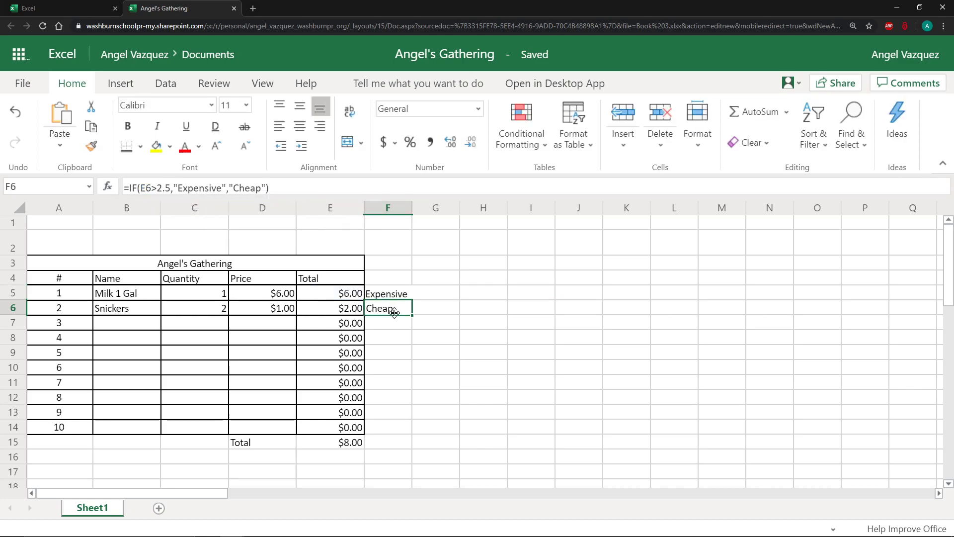
click(271, 308)
click(407, 315)
click(400, 295)
click(396, 309)
click(399, 296)
click(400, 306)
click(399, 297)
drag(400, 300, 398, 305)
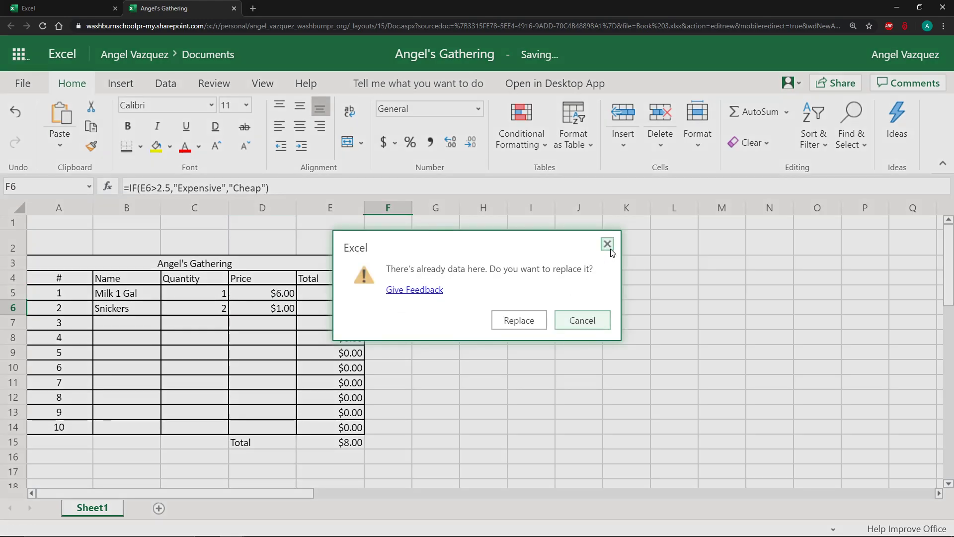
click(592, 318)
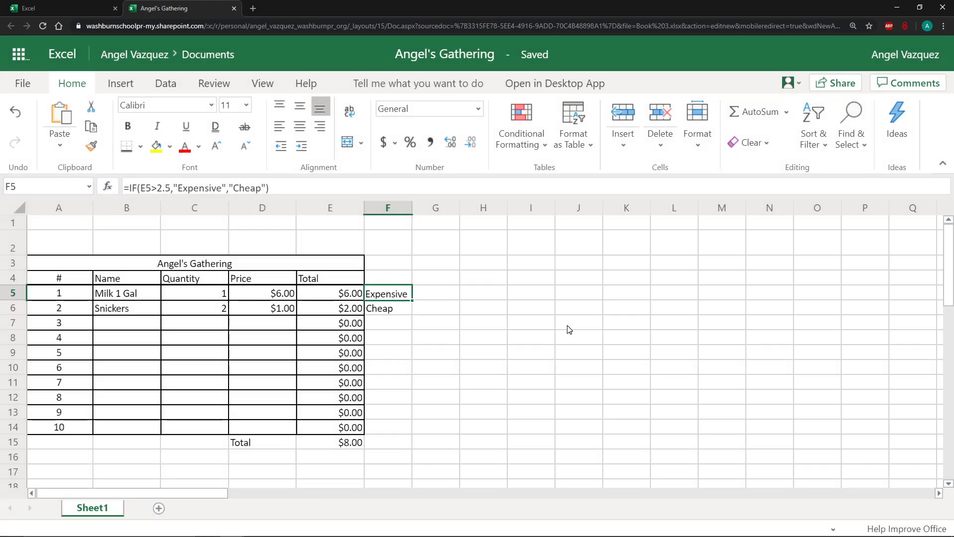
click(530, 332)
click(402, 313)
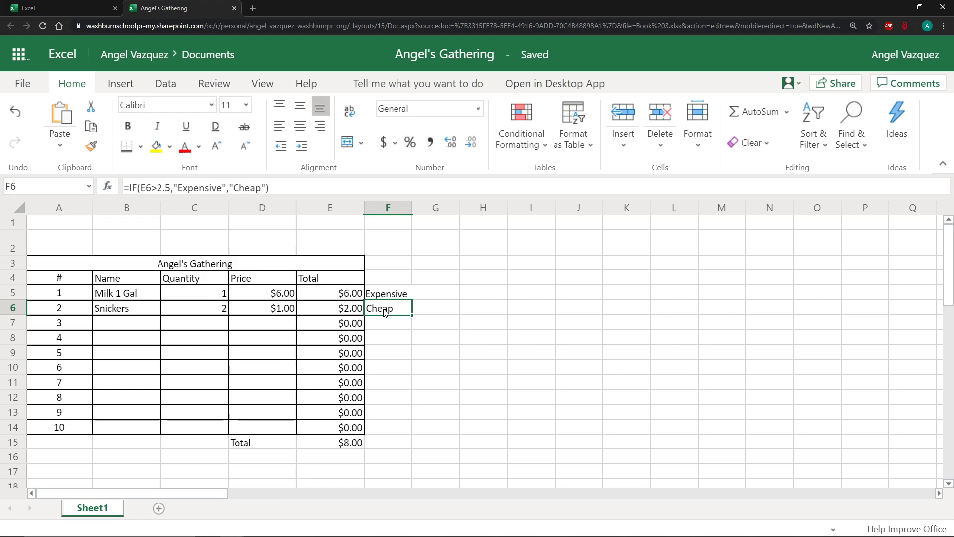
click(407, 298)
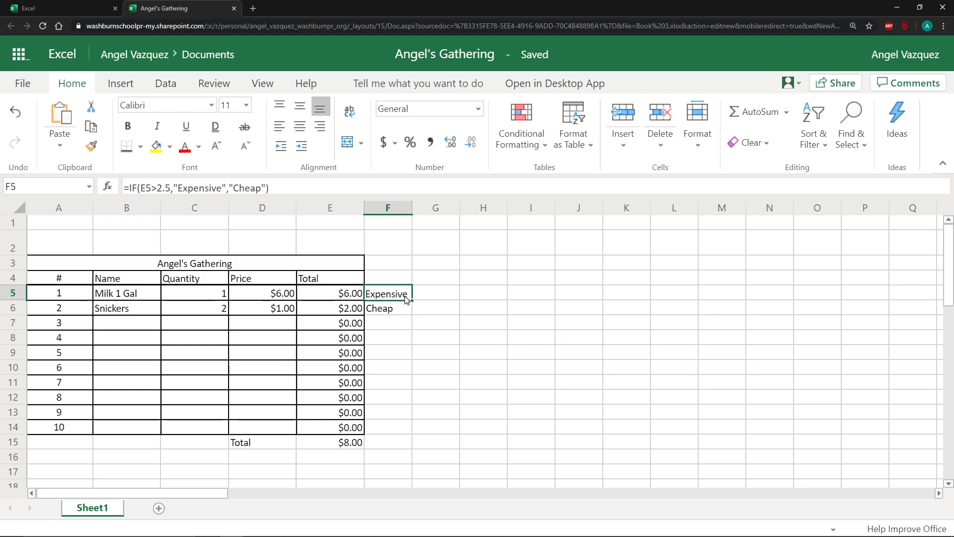
mouse_move(406, 297)
mouse_down()
mouse_move(400, 439)
mouse_move(402, 308)
mouse_up()
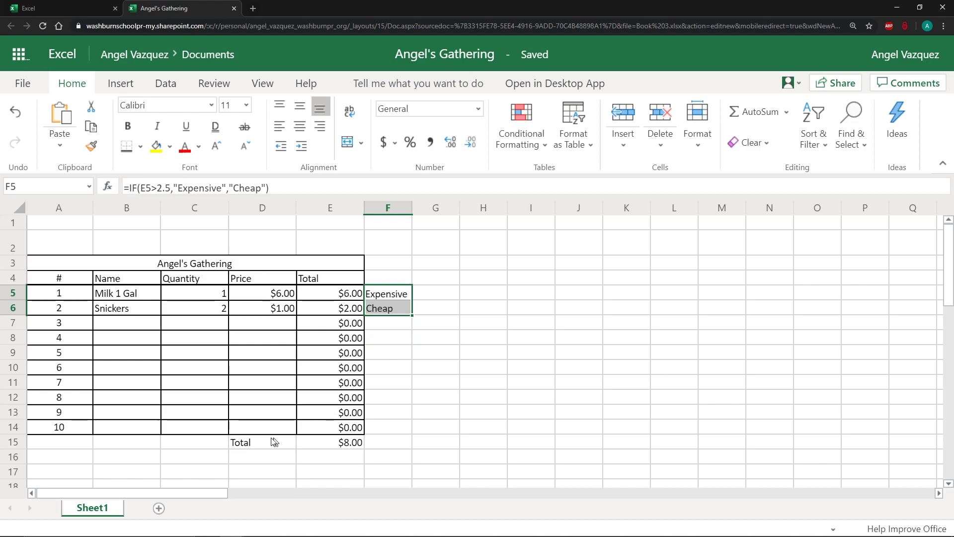
Add the labels Avarage, Min and Max in D16, D17 and D18 below the Total label.
scroll(278, 437, down, 2)
click(259, 376)
click(263, 388)
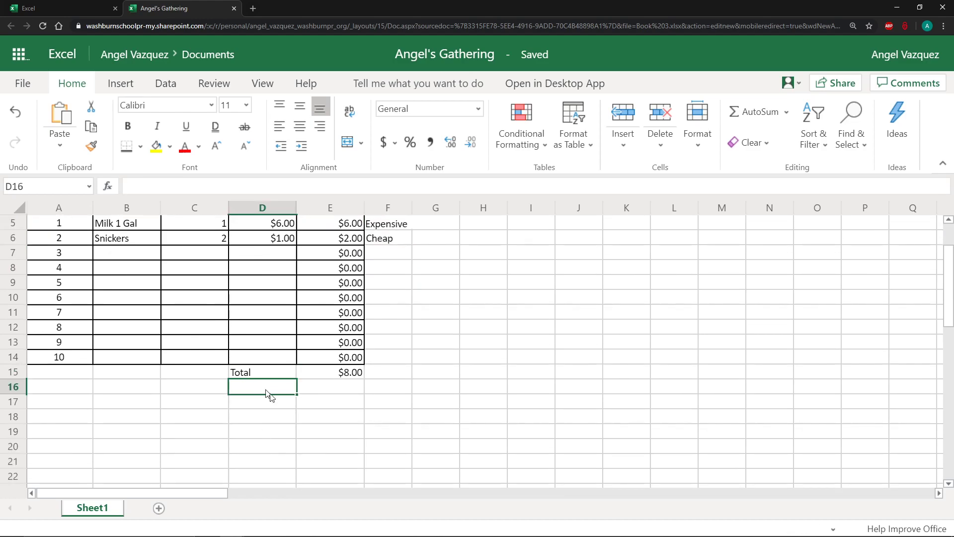
text(Avarage)
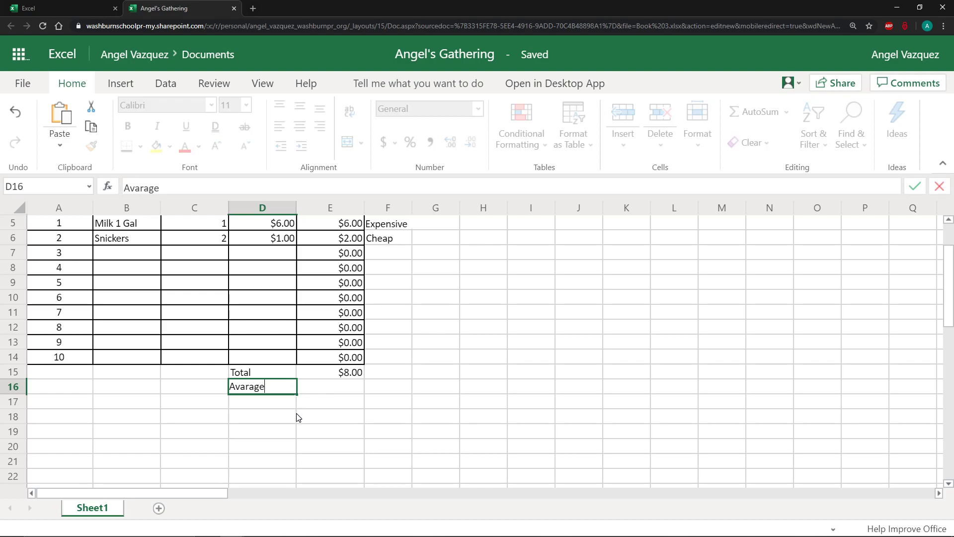
key(Return)
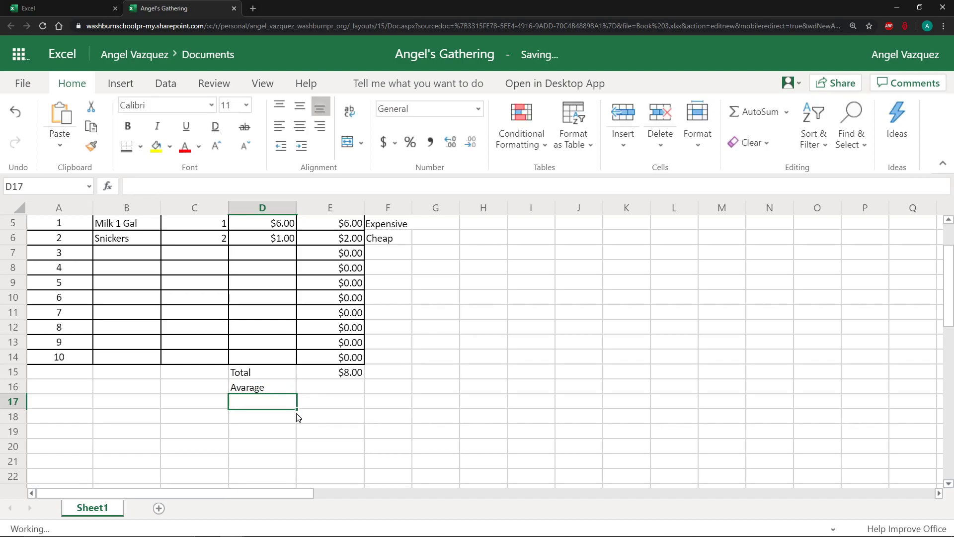
text(Min)
key(Return)
text(Max)
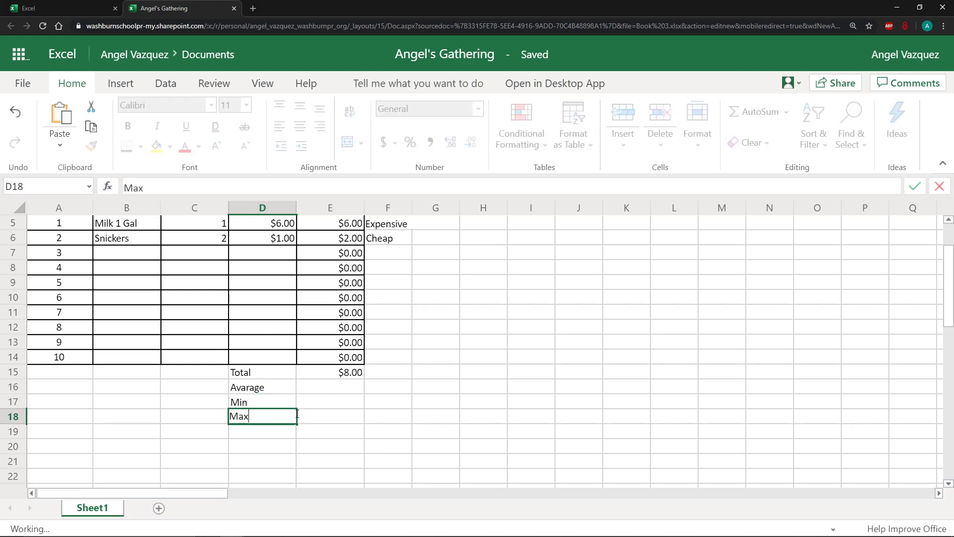
click(362, 406)
click(357, 388)
scroll(357, 388, up, 3)
drag(344, 268, 340, 408)
click(423, 392)
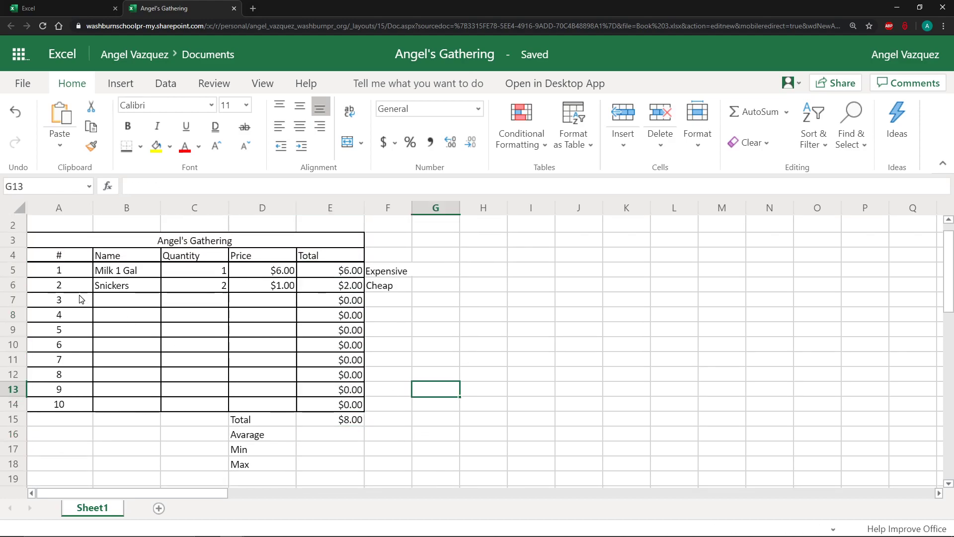
Increase the height of row 2 above the table title.
drag(13, 233, 11, 262)
click(120, 230)
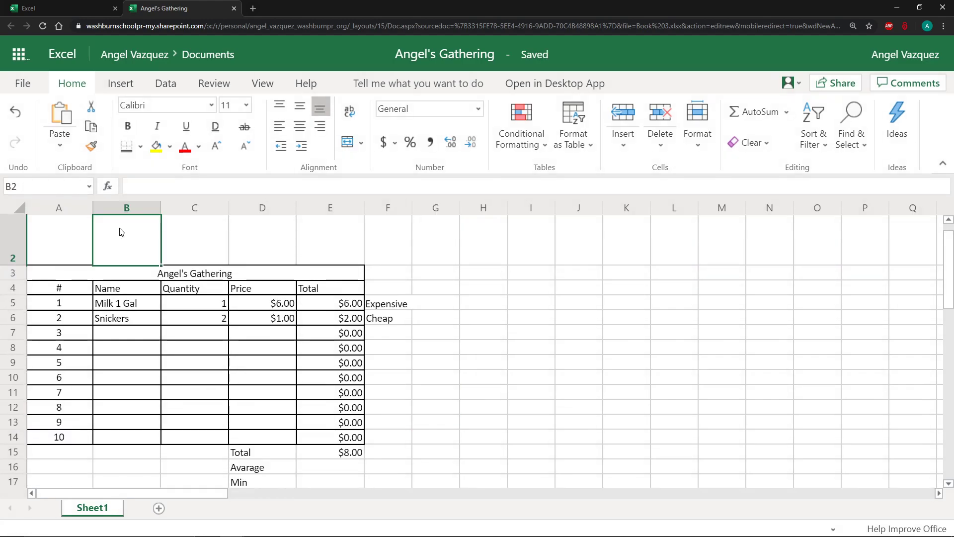
click(166, 234)
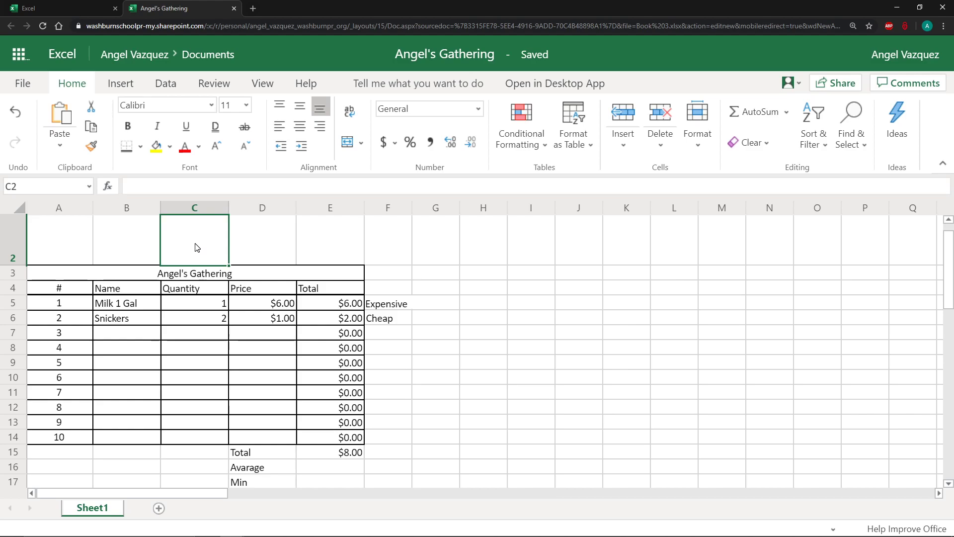
In a new browser tab, search Google Images for get together groceries and browse the results.
click(252, 8)
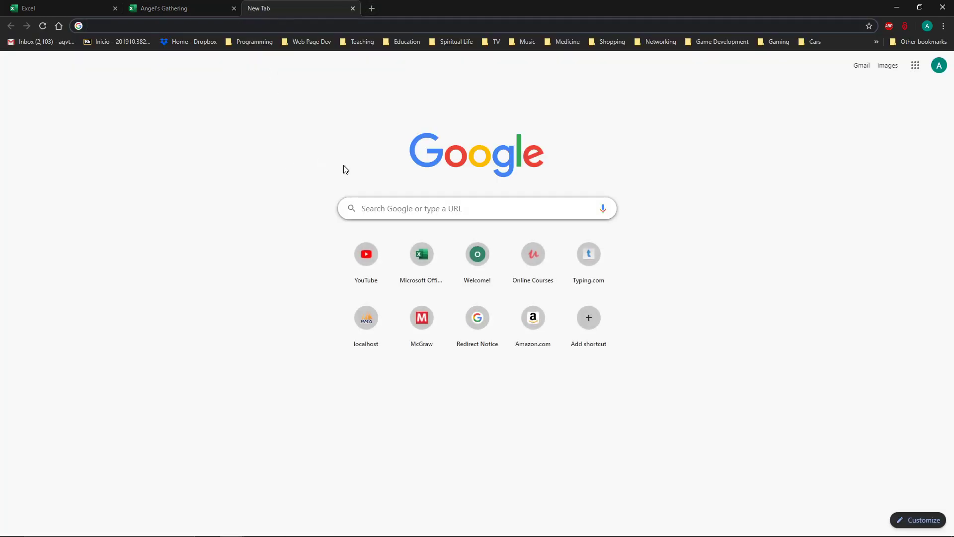
click(393, 204)
text(gro)
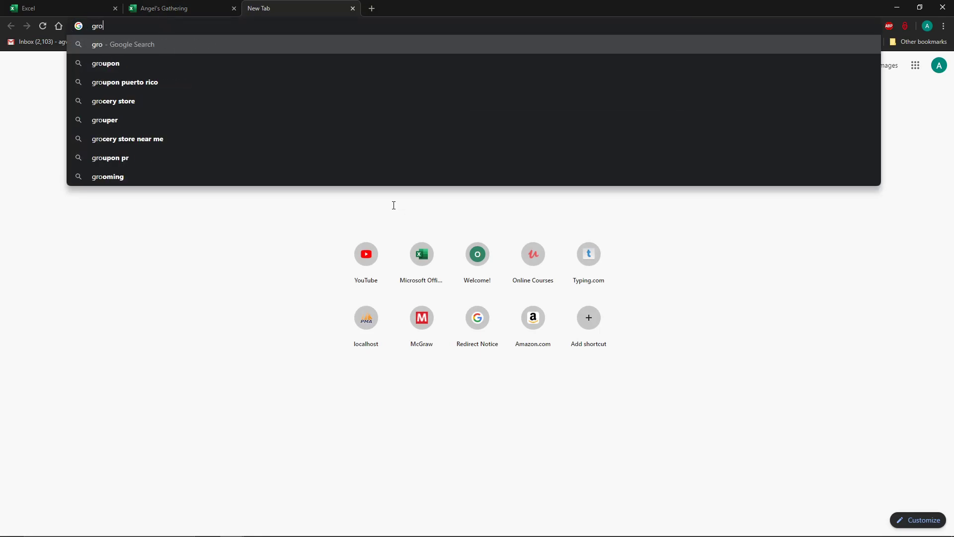
text(cery)
key(BackSpace)
key(BackSpace)
key(BackSpace)
key(BackSpace)
key(BackSpace)
key(BackSpace)
key(BackSpace)
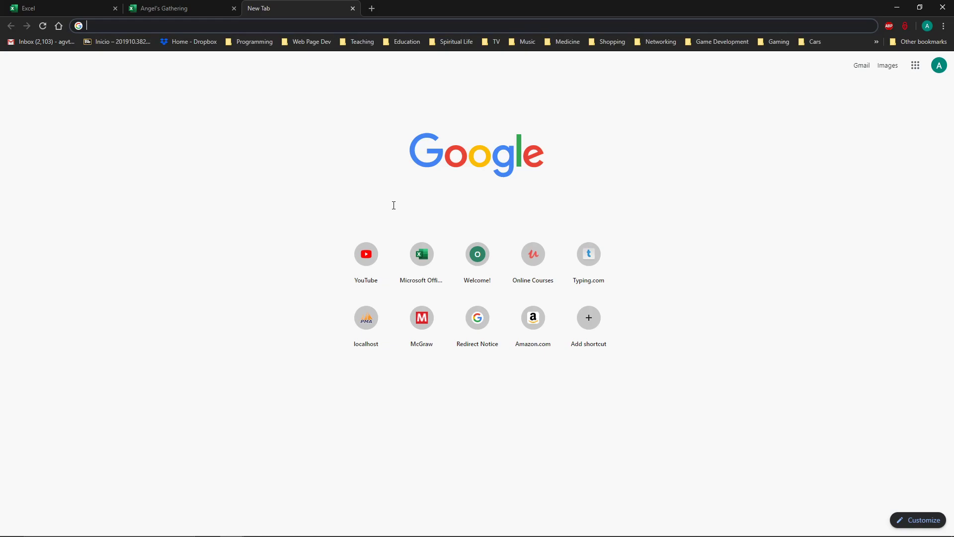
text(part)
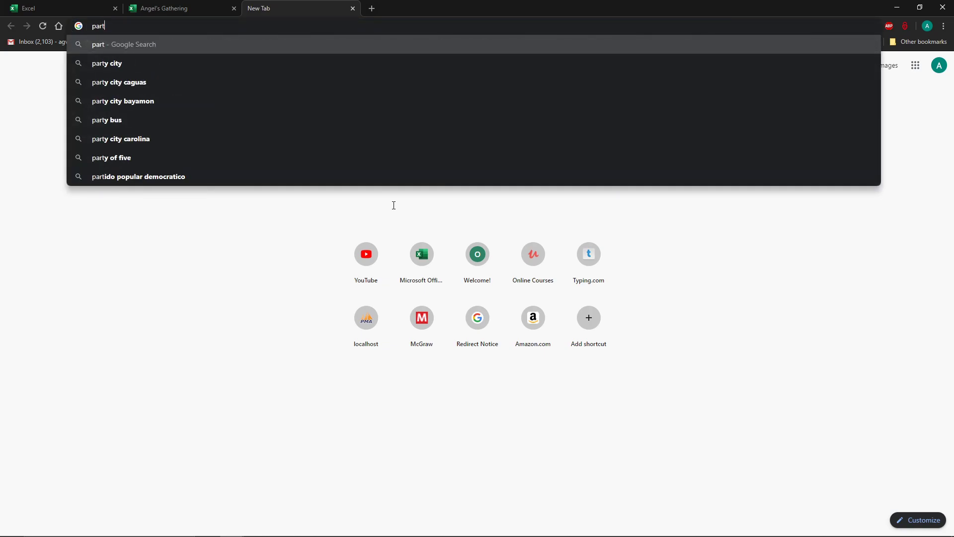
key(BackSpace)
key(BackSpace)
key(BackSpace)
key(BackSpace)
text(get )
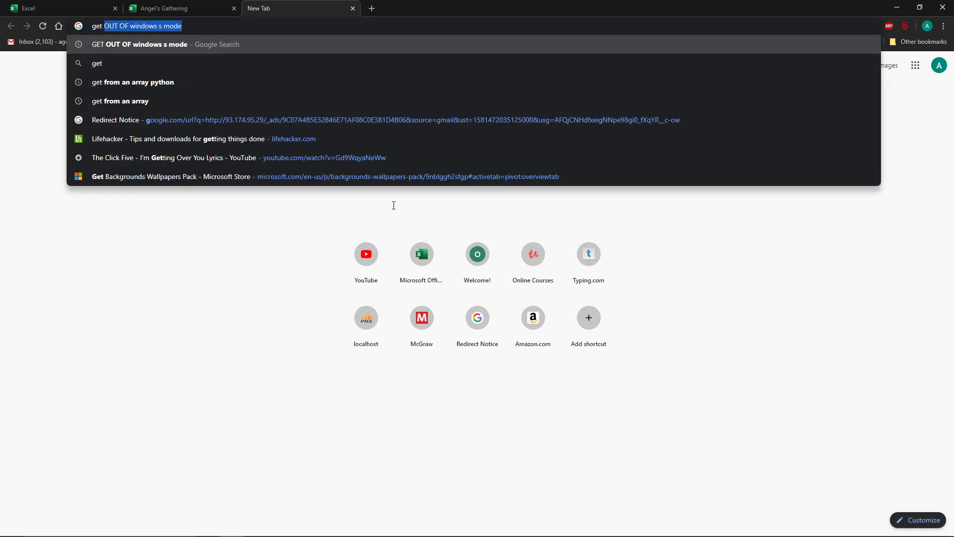
text(together)
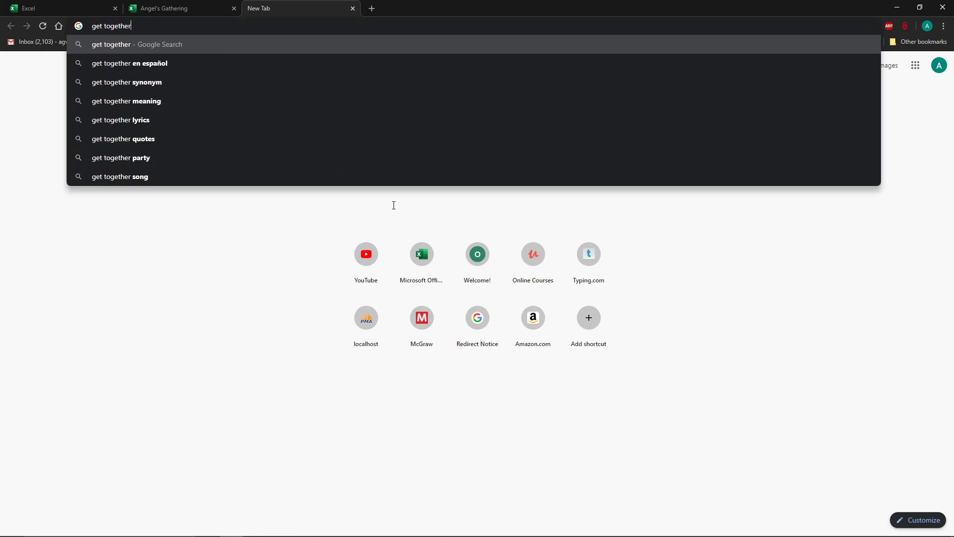
text( groceries)
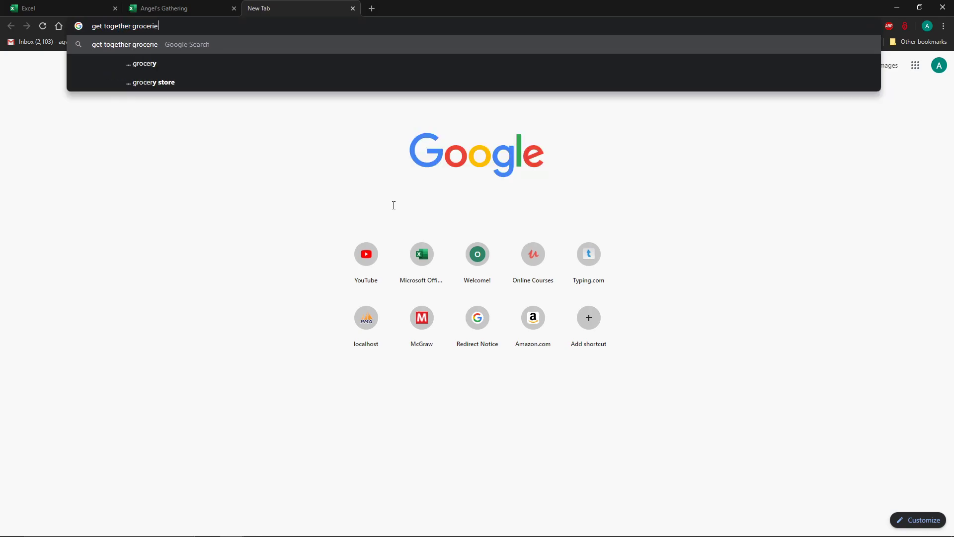
key(Return)
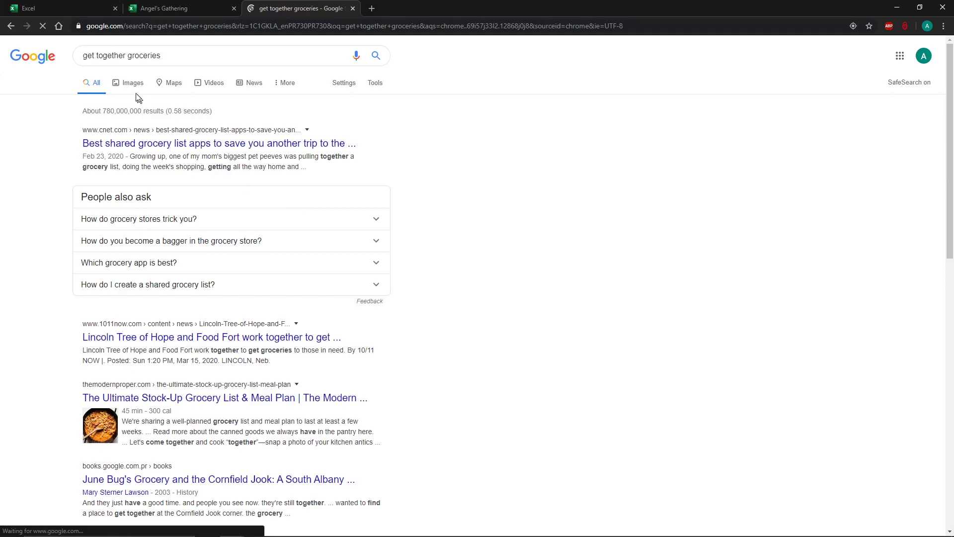
click(133, 84)
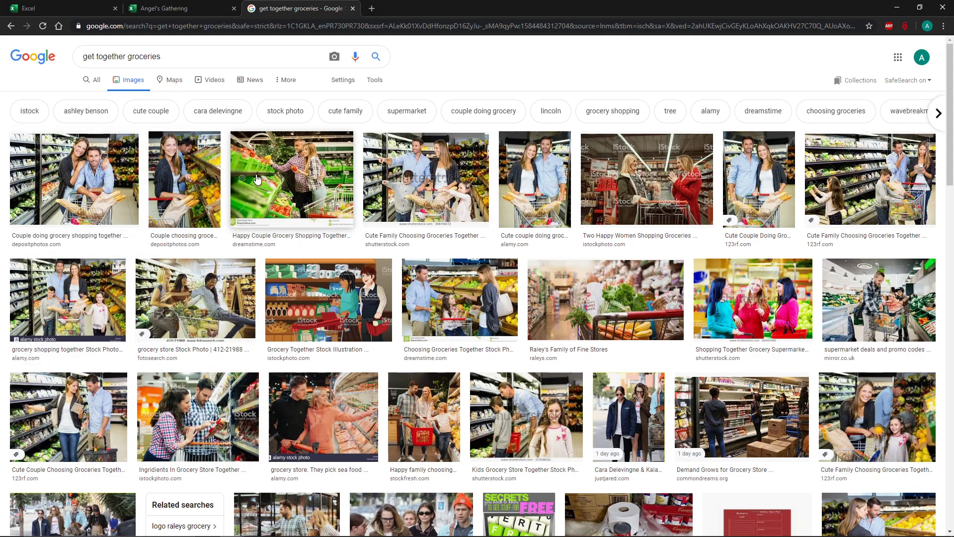
scroll(257, 179, down, 4)
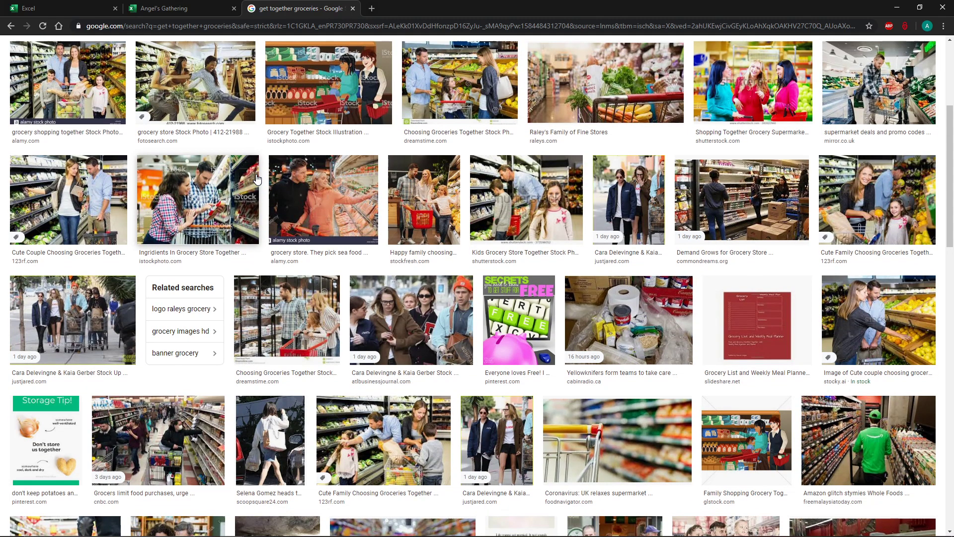
scroll(257, 179, up, 4)
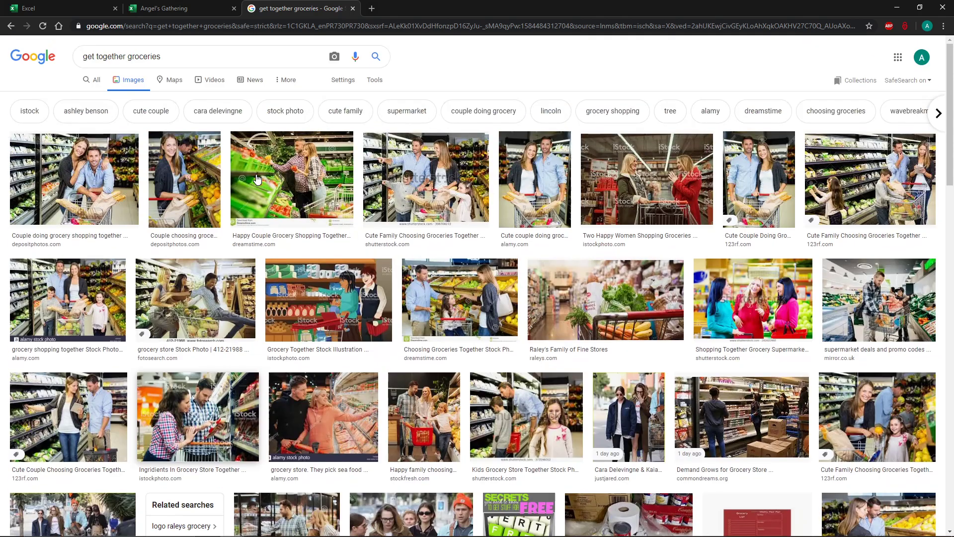
Search images for grocery bag, open the canvas tote bag result and copy its image.
drag(162, 56, 30, 66)
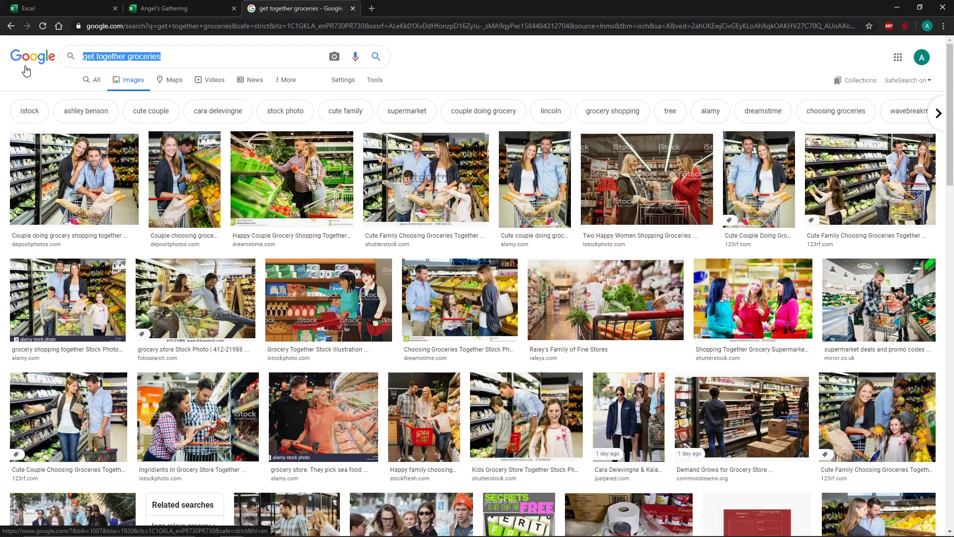
text(grocer)
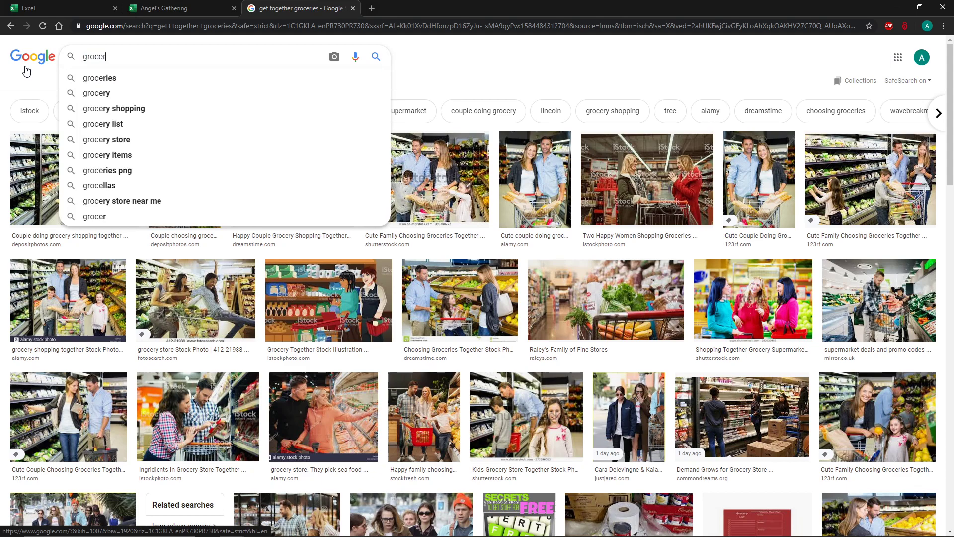
text(y bag)
key(Return)
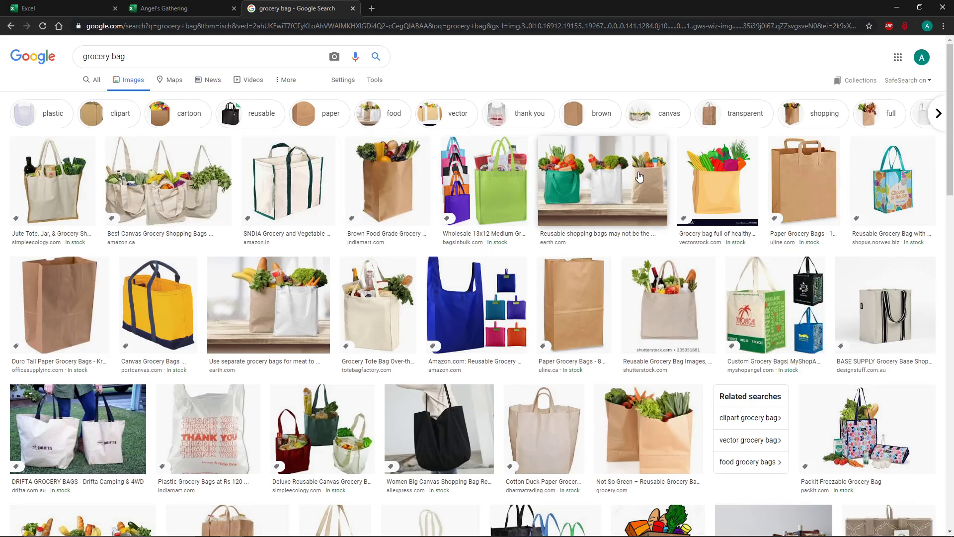
click(52, 206)
right_click(722, 213)
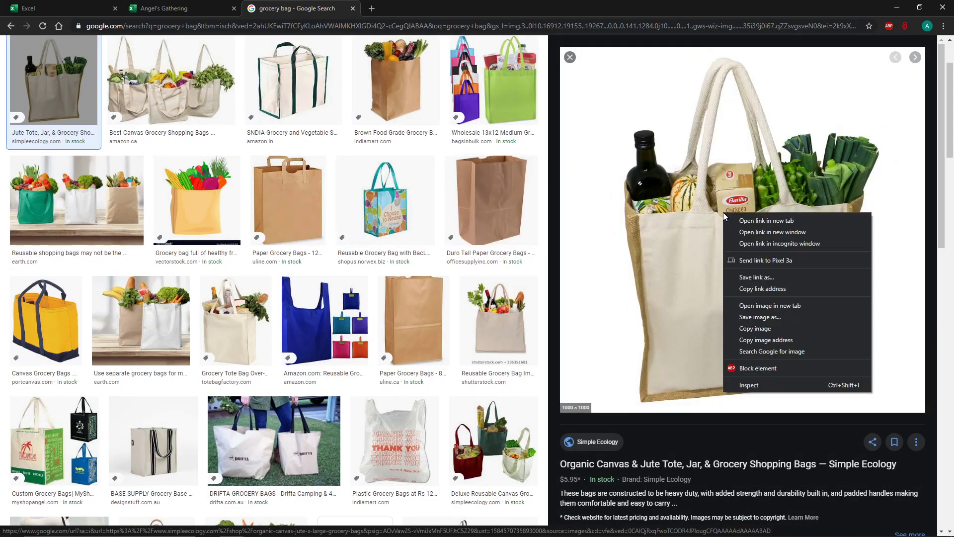
click(772, 328)
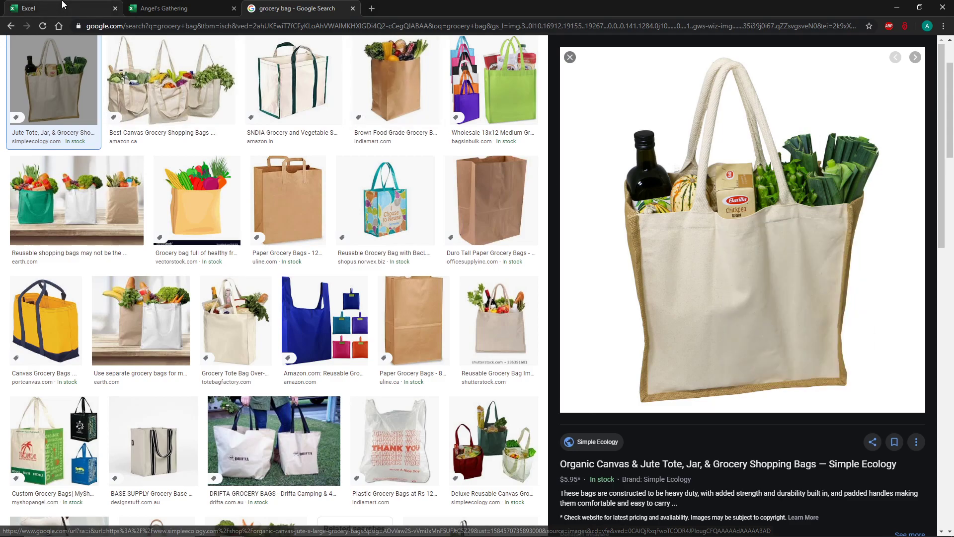
Return to the Angel's Gathering workbook and paste the copied grocery bag image into row 2 above the table.
click(154, 9)
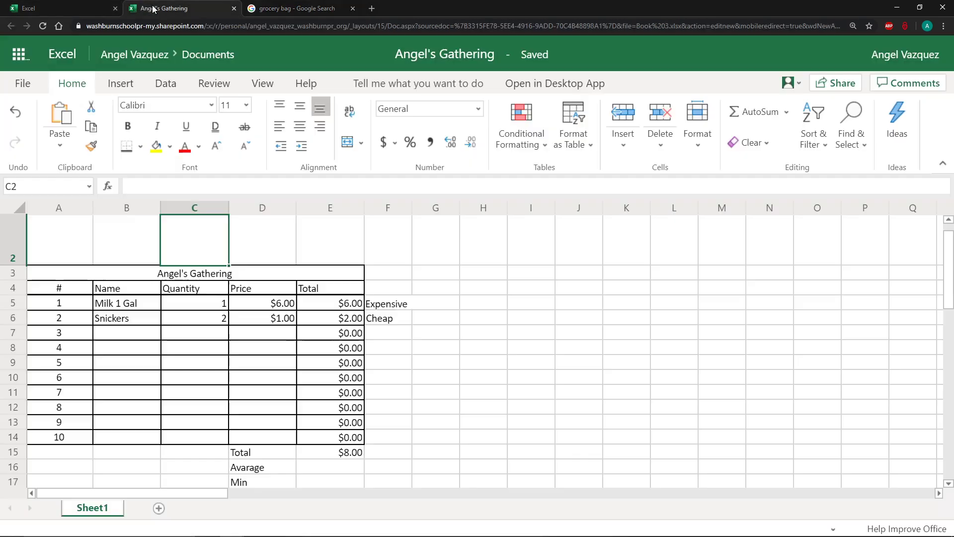
right_click(192, 236)
mouse_move(236, 330)
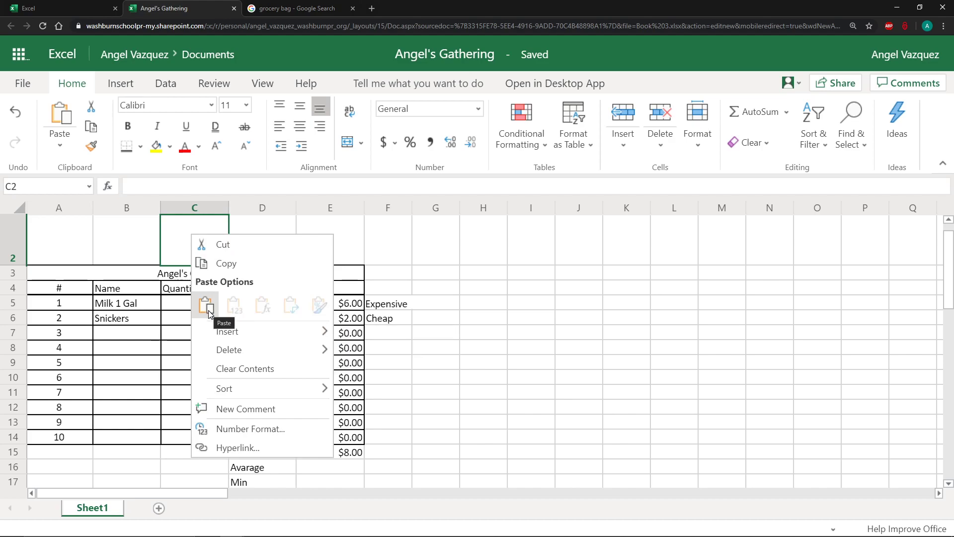
key(Escape)
double_click(447, 237)
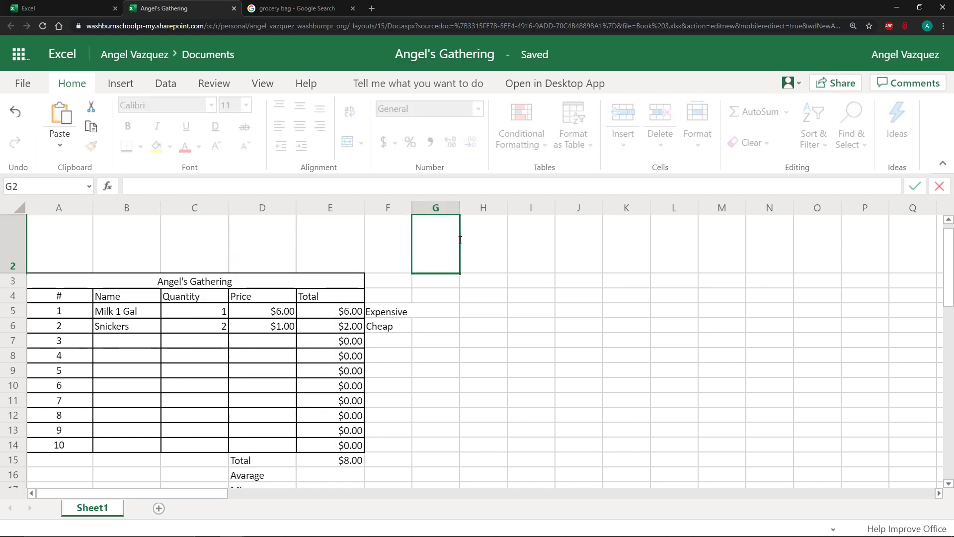
click(475, 245)
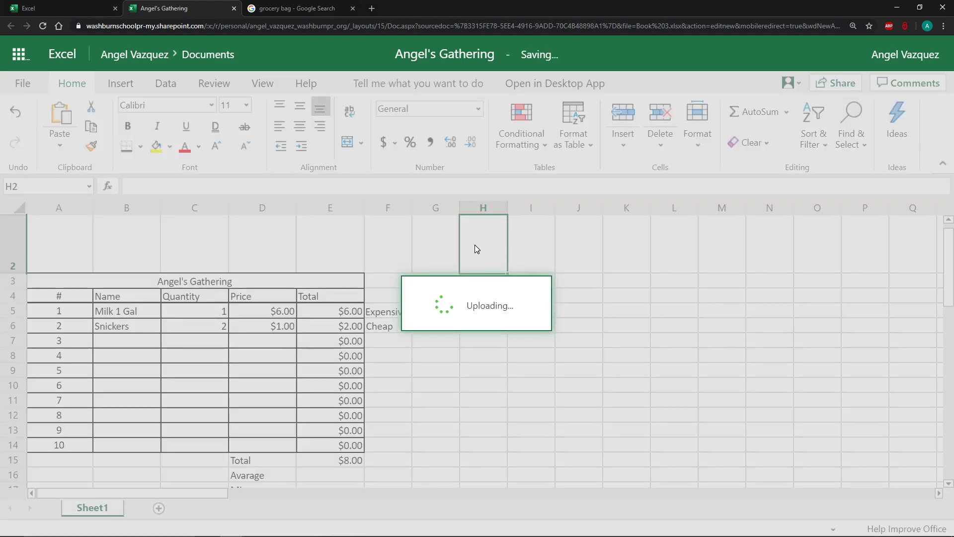
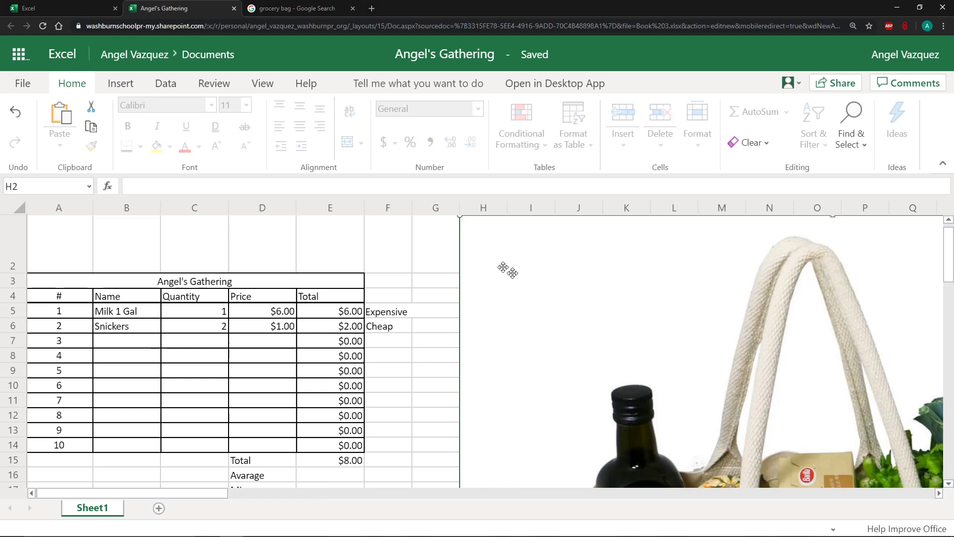
Shrink the grocery bag picture and position it in column C above the Angel's Gathering title.
drag(461, 218, 415, 232)
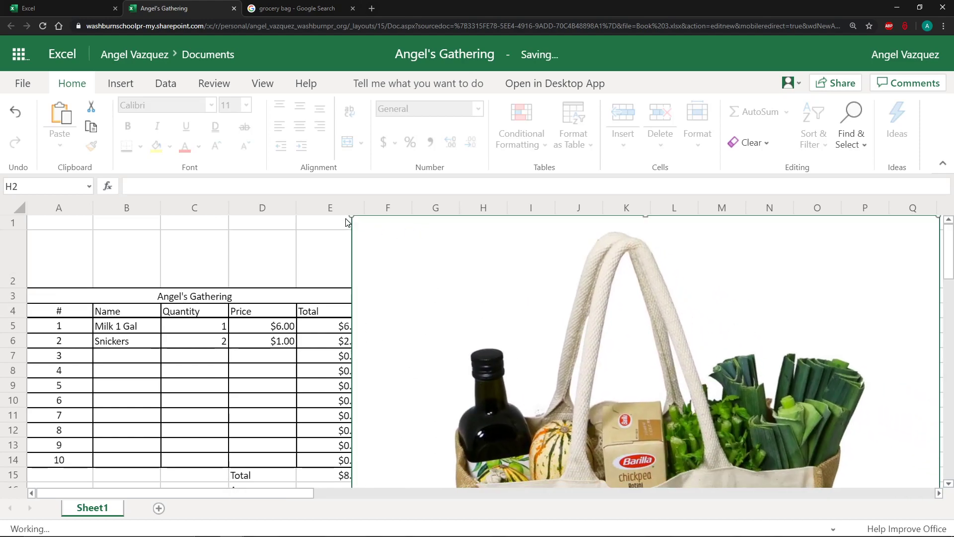
drag(351, 217, 666, 459)
drag(590, 393, 618, 477)
scroll(614, 413, down, 2)
scroll(614, 413, down, 4)
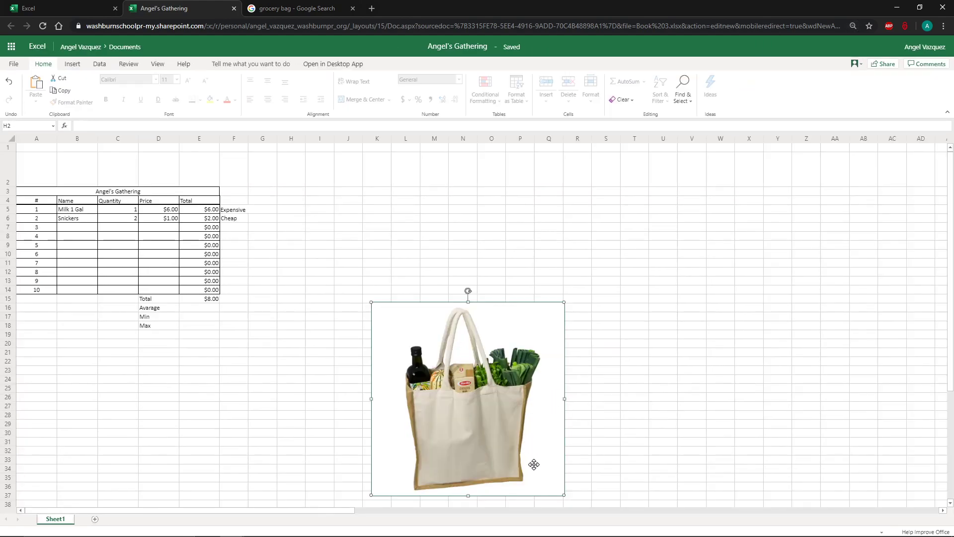
drag(564, 495, 135, 183)
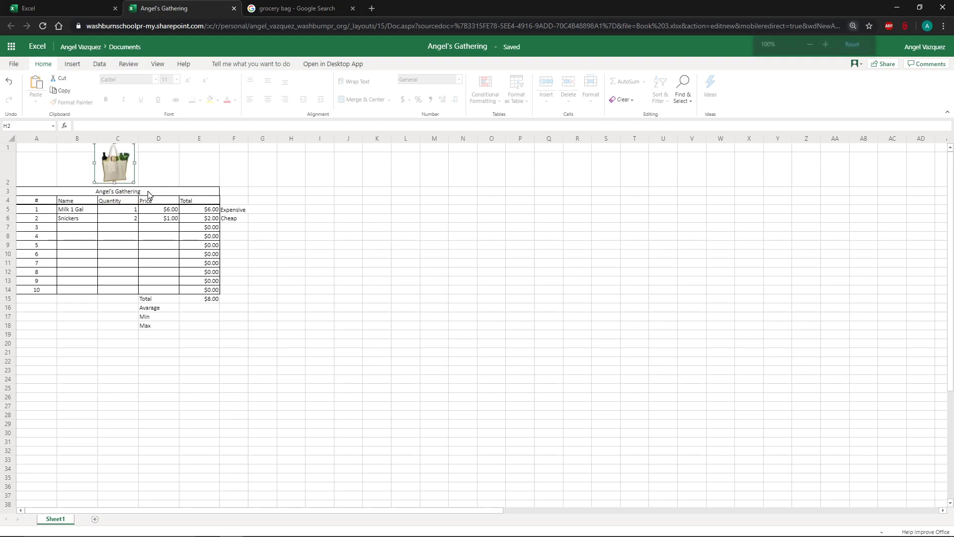
Insert a new row above the picture row at the top of the sheet.
key(ctrl+plus)
key(ctrl+plus)
key(ctrl+plus)
key(ctrl+plus)
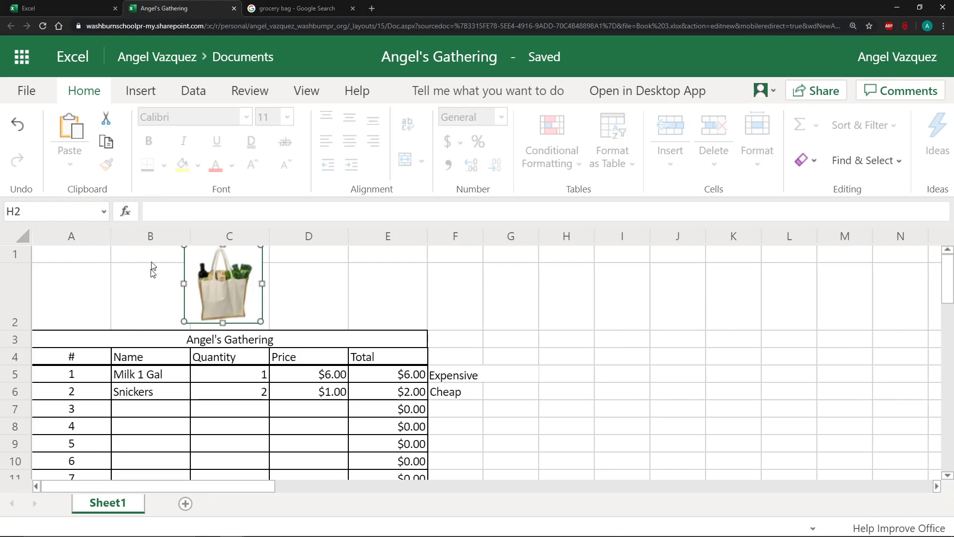
scroll(149, 271, down, 3)
scroll(60, 291, up, 3)
click(25, 298)
click(22, 256)
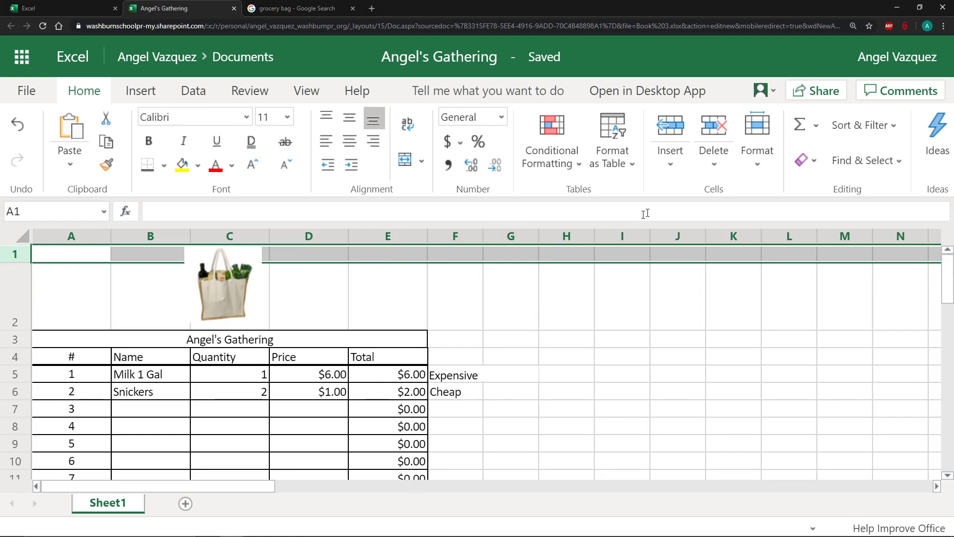
click(9, 304)
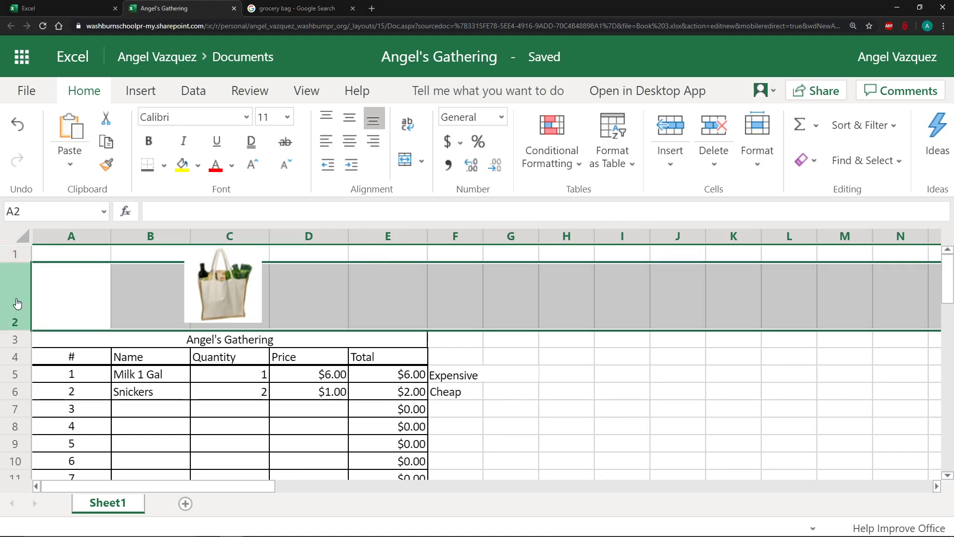
click(675, 139)
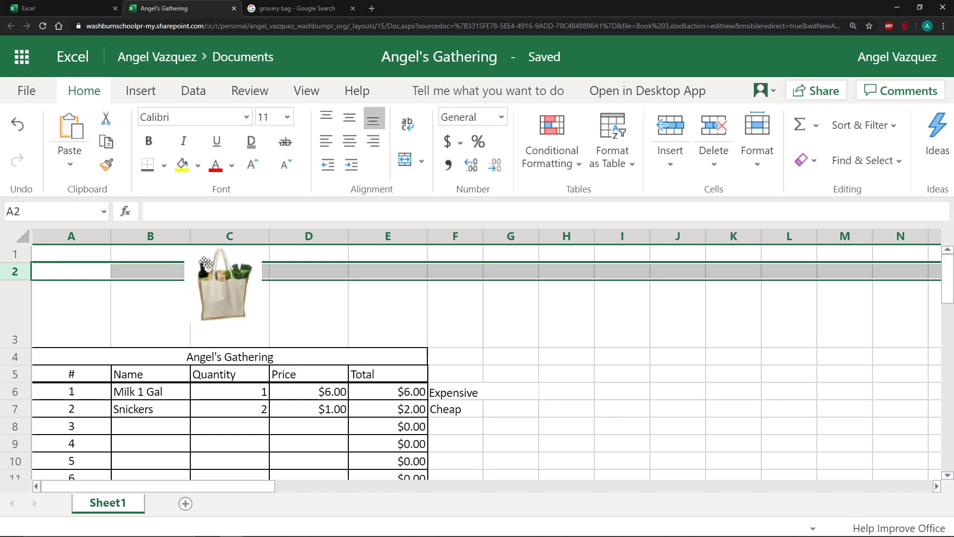
Make row 3 slightly taller and enlarge the grocery bag picture to fill the space above the title.
mouse_move(22, 350)
mouse_down()
mouse_move(22, 315)
mouse_move(23, 356)
mouse_up()
scroll(330, 331, down, 1)
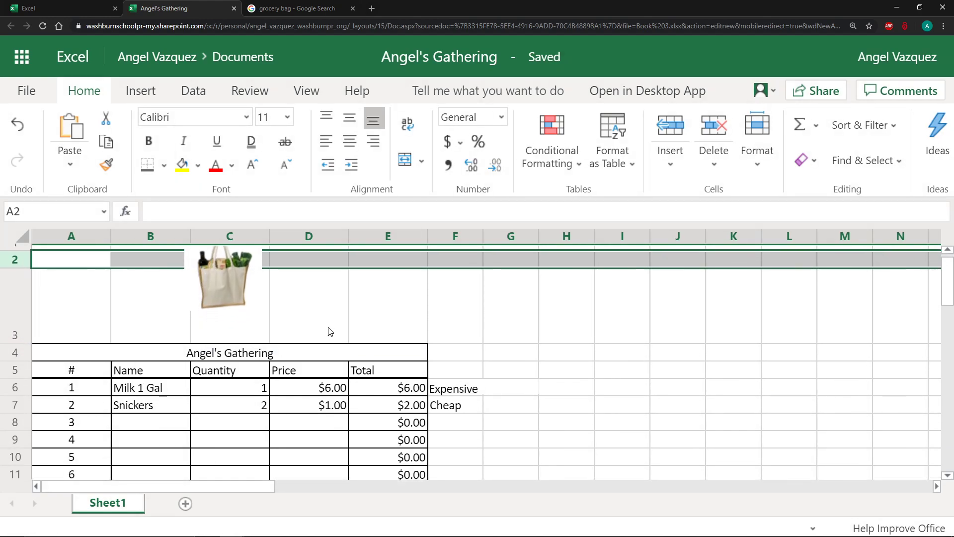
scroll(330, 332, up, 1)
drag(227, 314, 273, 337)
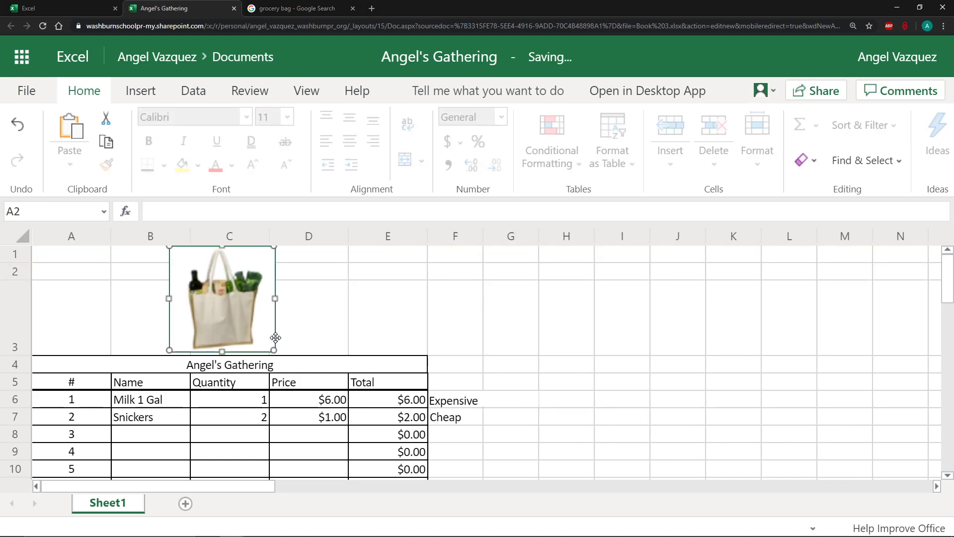
click(245, 328)
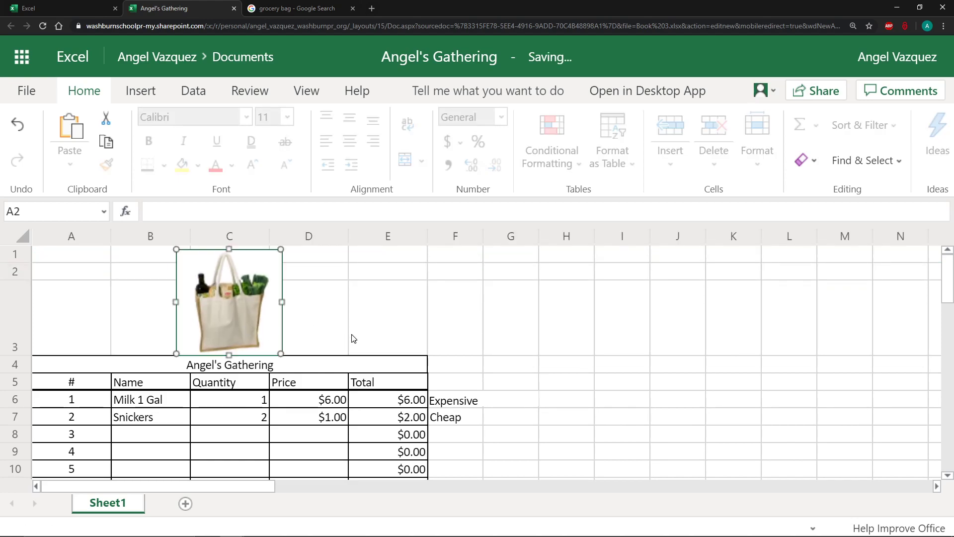
Fill the # column cells A5 to A15 with a light gold shade.
scroll(495, 338, down, 3)
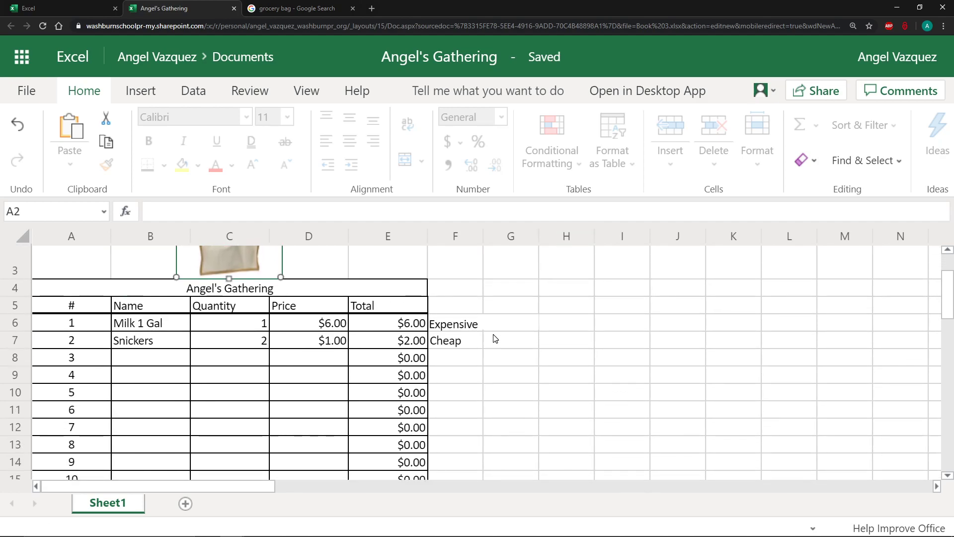
key(ctrl+minus)
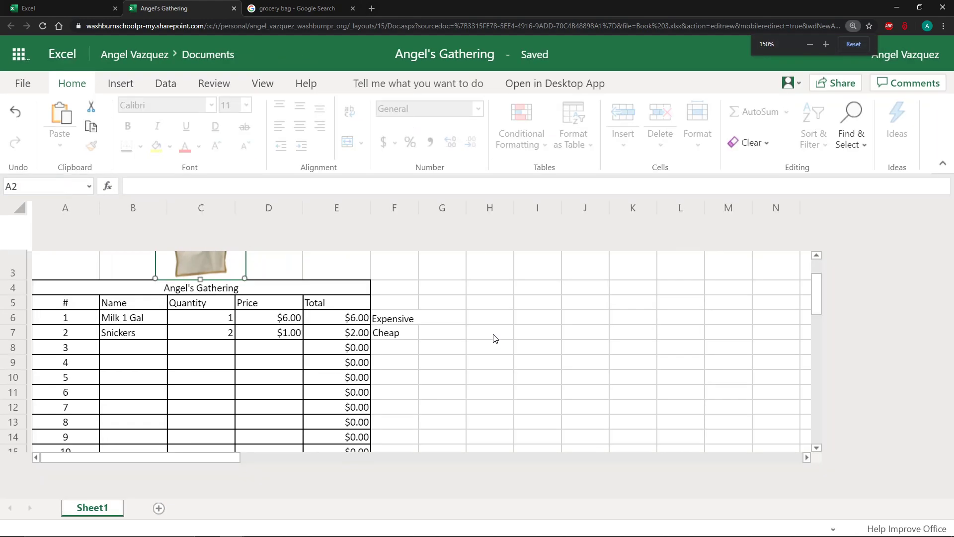
key(ctrl+minus)
key(ctrl+minus)
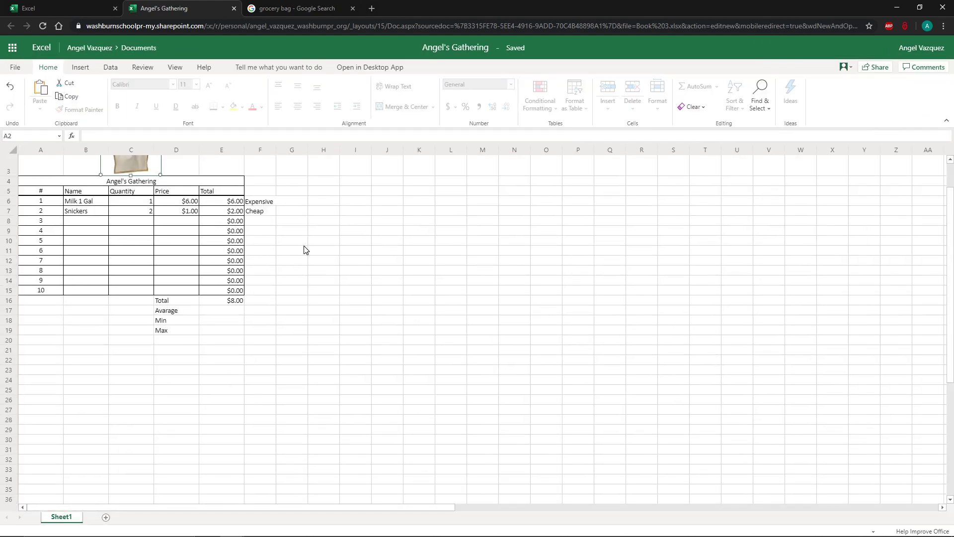
scroll(304, 249, up, 1)
key(ctrl+plus)
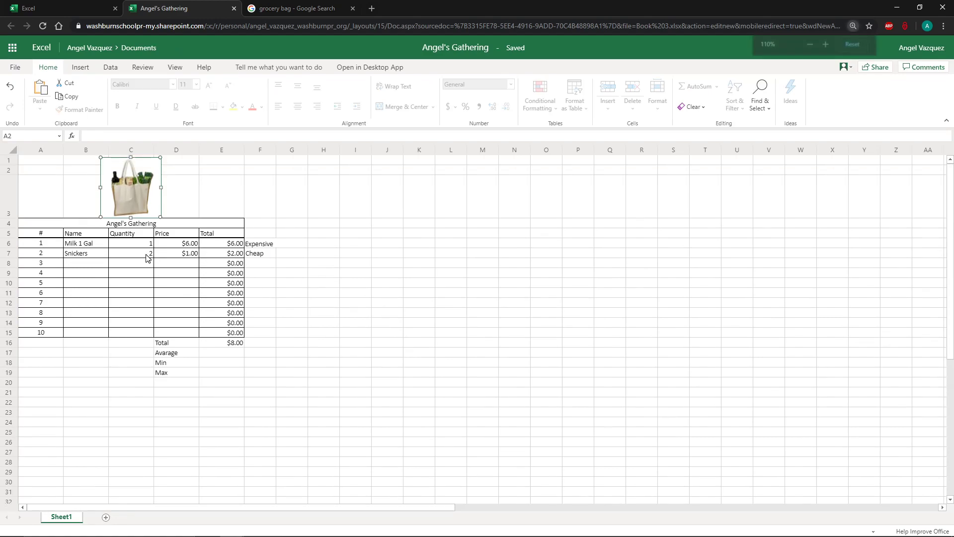
drag(50, 244, 149, 321)
click(144, 191)
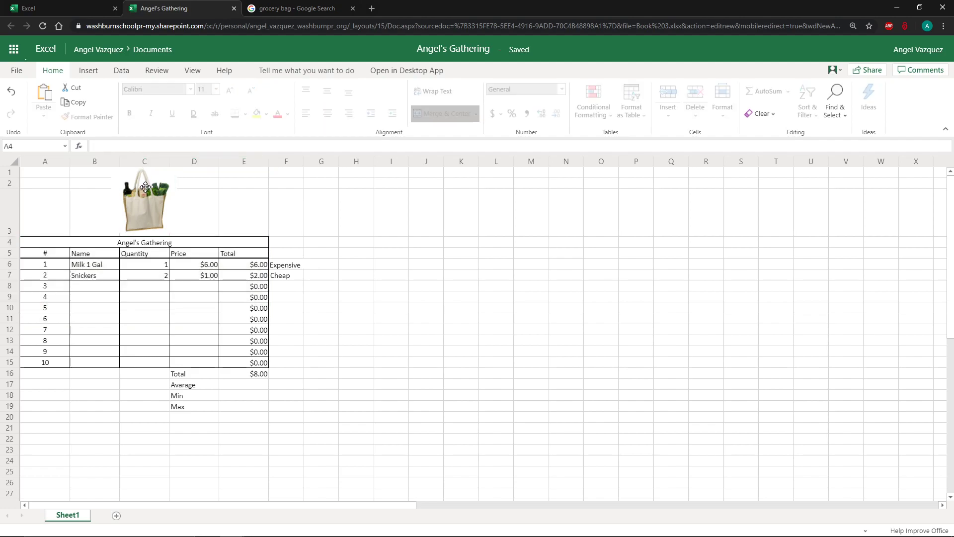
click(147, 252)
mouse_move(62, 245)
mouse_down()
mouse_move(162, 263)
mouse_move(59, 258)
mouse_move(55, 365)
mouse_move(49, 237)
mouse_move(49, 256)
mouse_up()
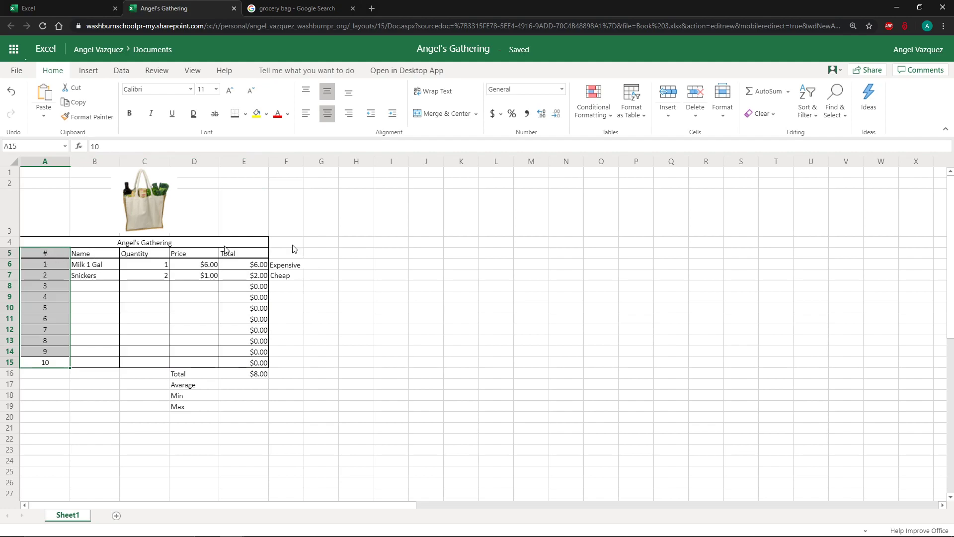
click(267, 113)
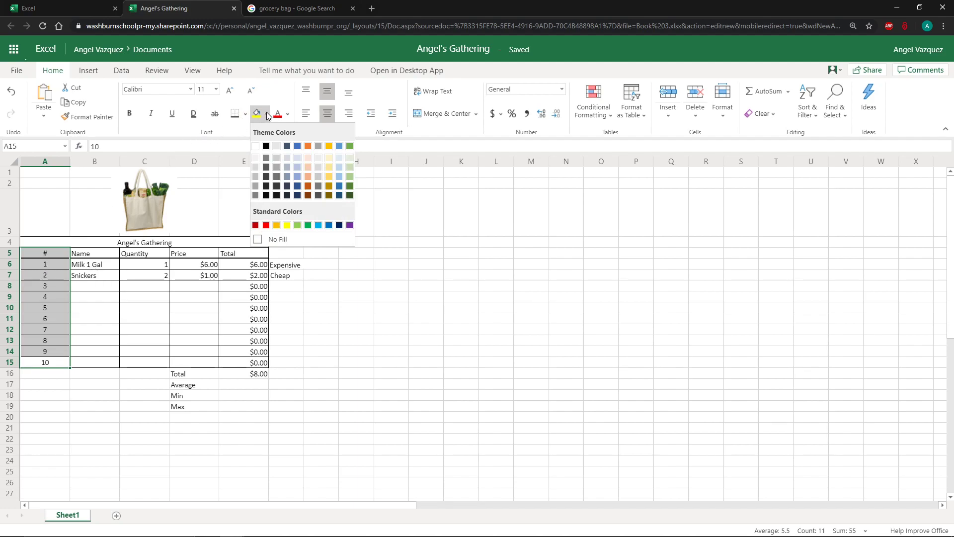
click(326, 168)
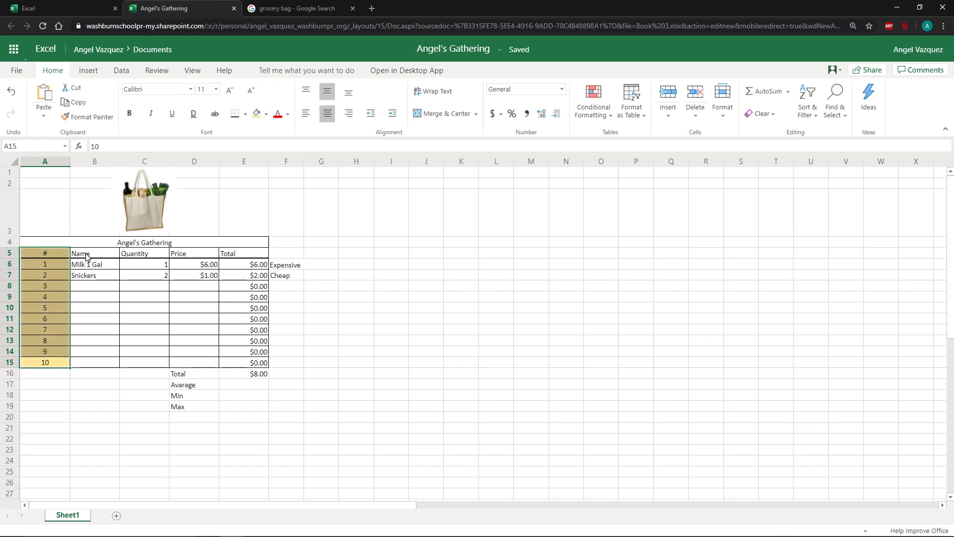
Apply the same light gold fill to the title row and the header row.
drag(61, 245, 103, 252)
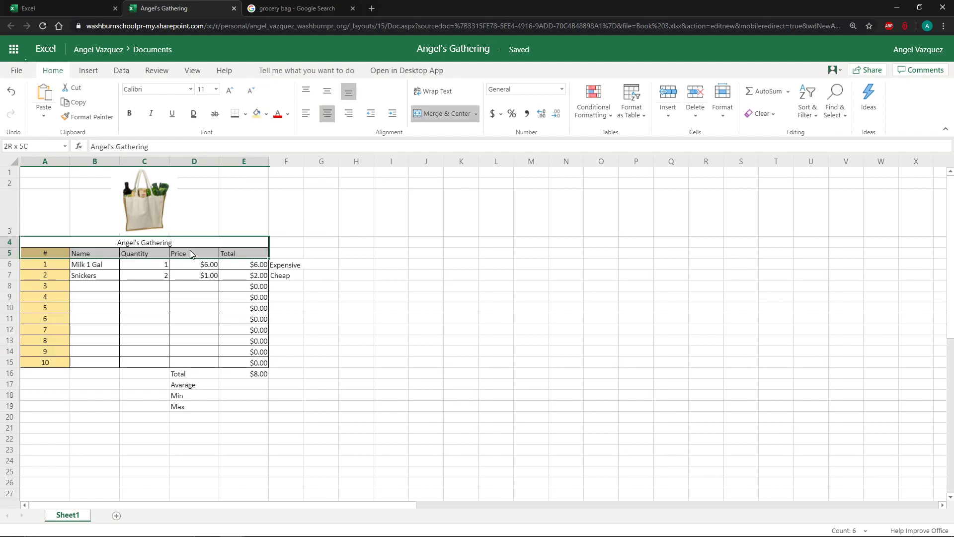
click(258, 114)
click(283, 223)
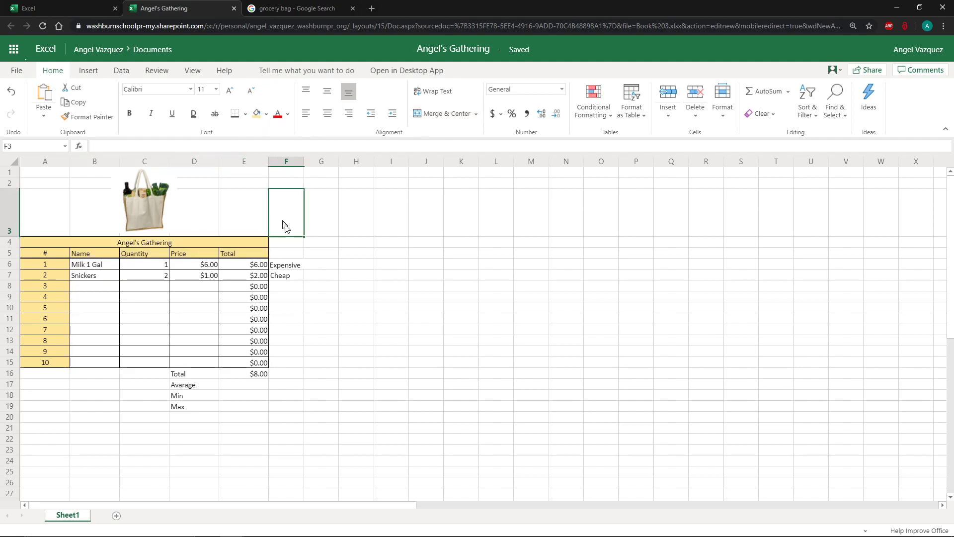
click(254, 249)
click(204, 251)
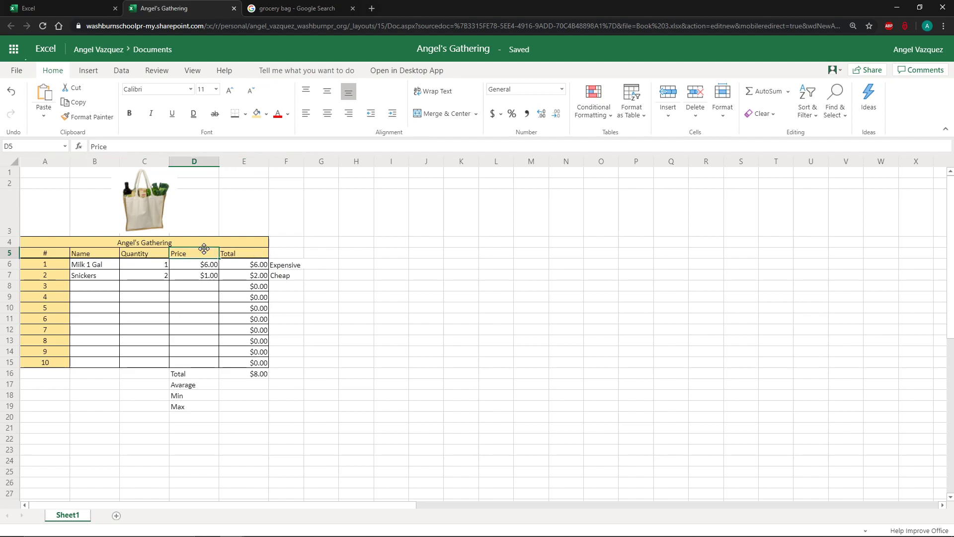
click(140, 251)
click(84, 255)
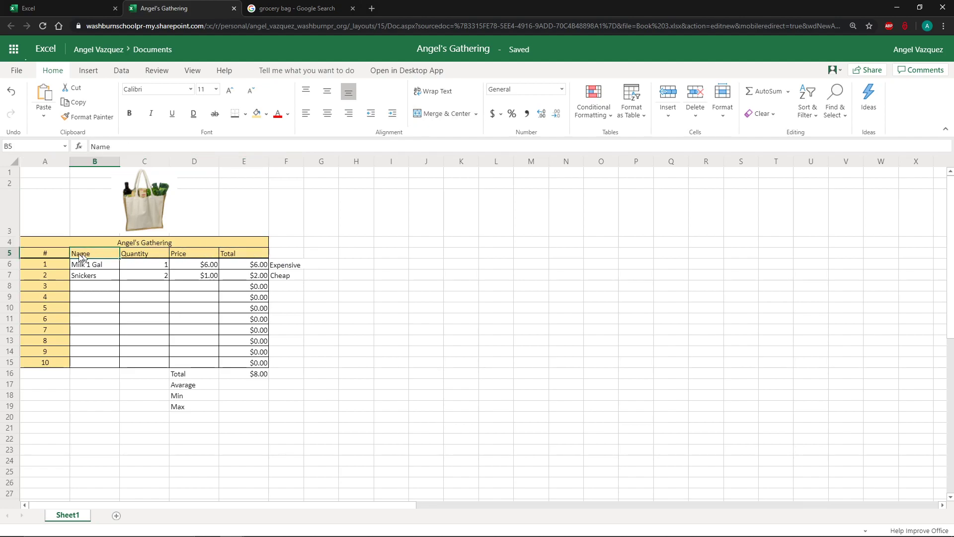
click(66, 254)
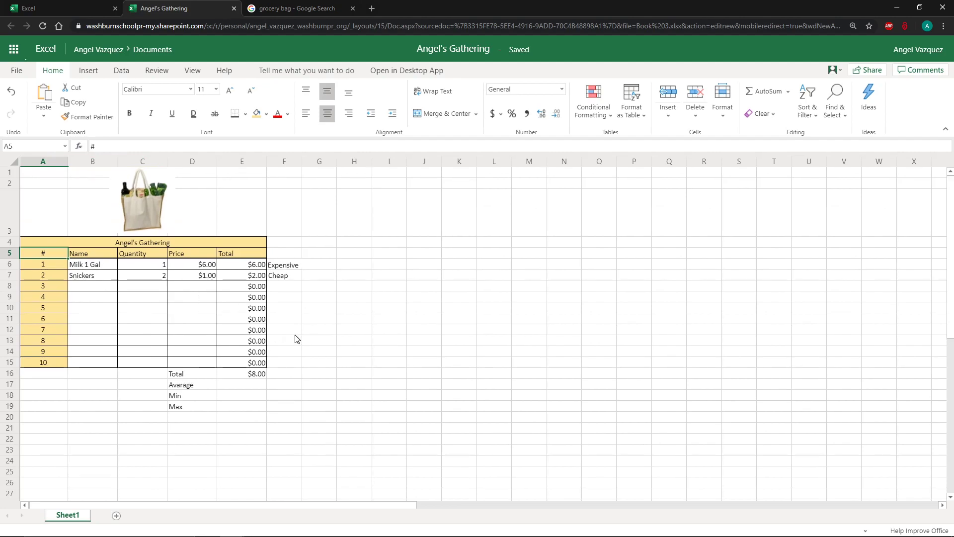
click(257, 363)
click(231, 392)
drag(200, 391, 199, 389)
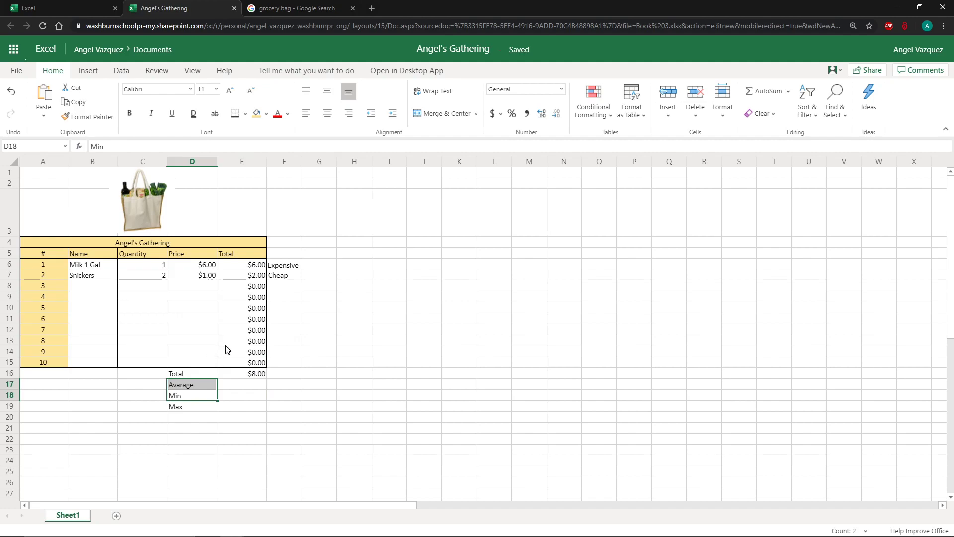
Fill the item cells B6 to D15 with a light gray shade.
drag(83, 267, 206, 362)
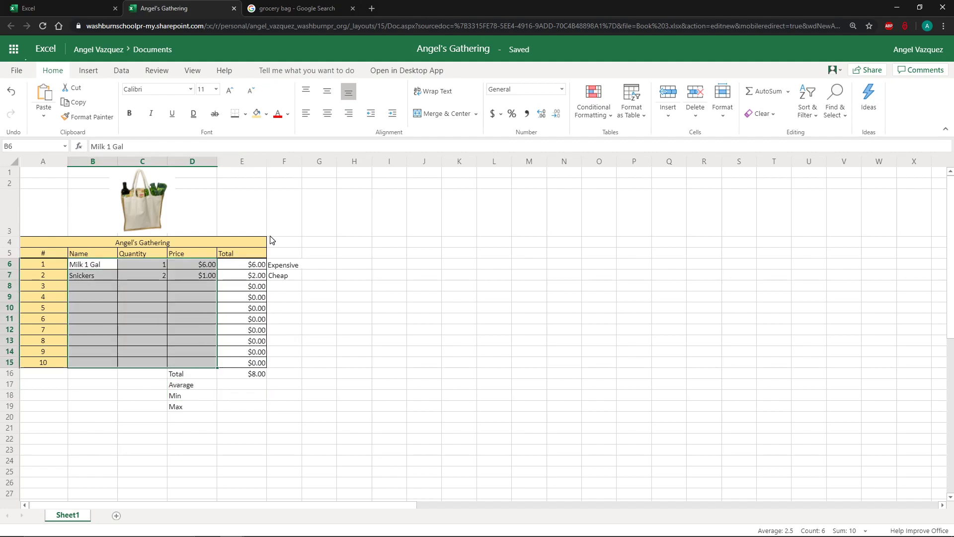
click(268, 115)
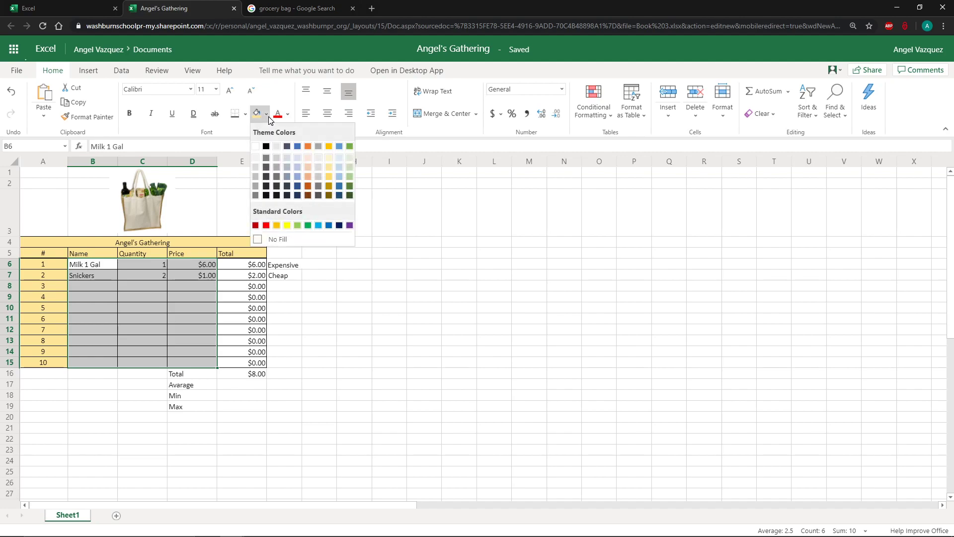
click(257, 168)
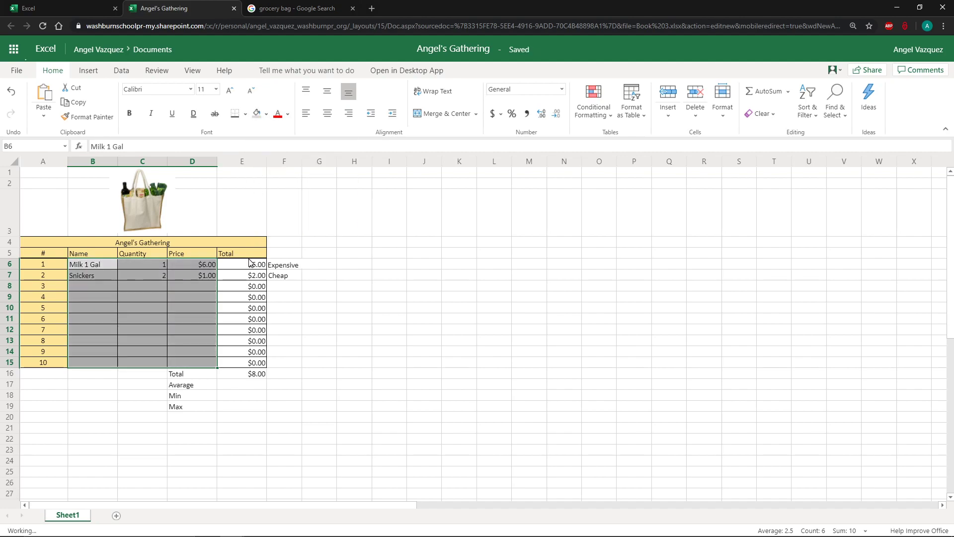
click(251, 265)
drag(207, 373, 236, 402)
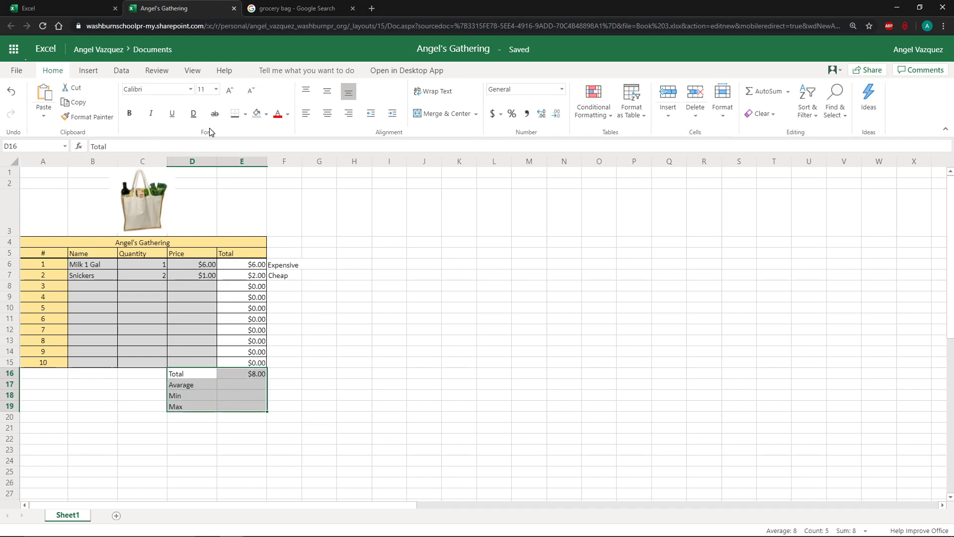
click(339, 308)
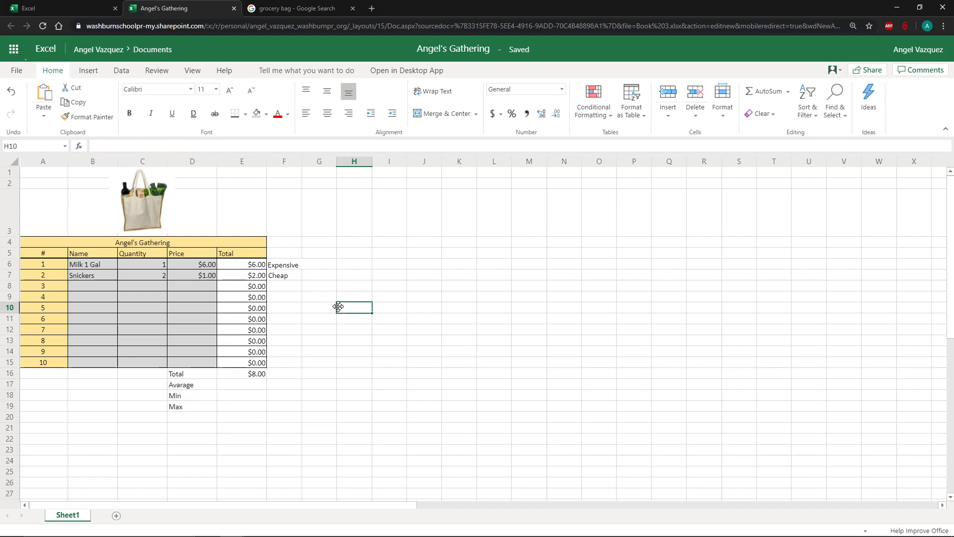
click(394, 365)
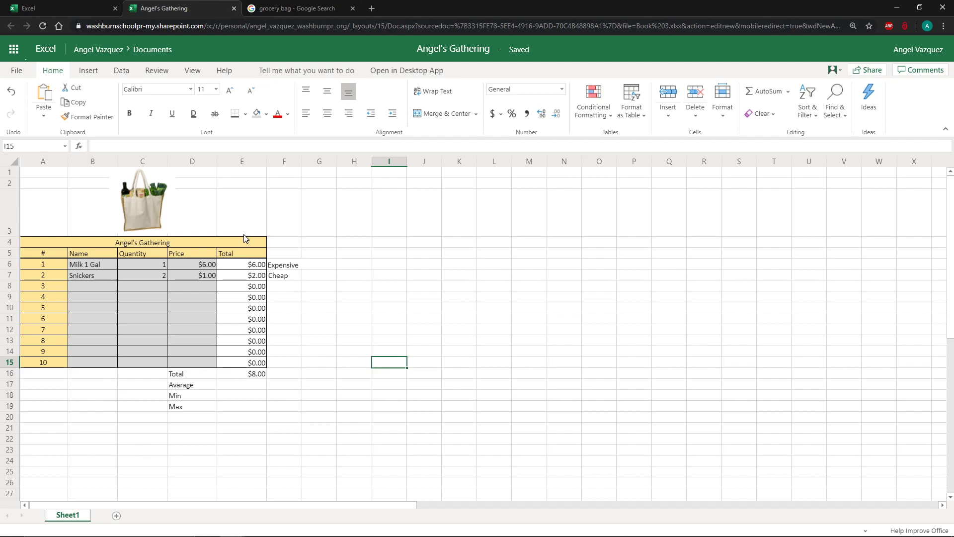
click(214, 396)
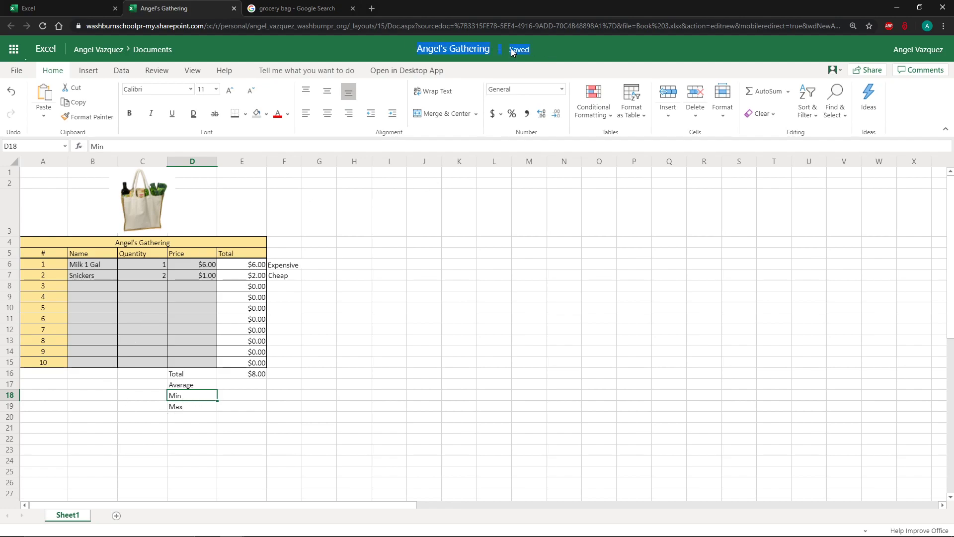
click(283, 342)
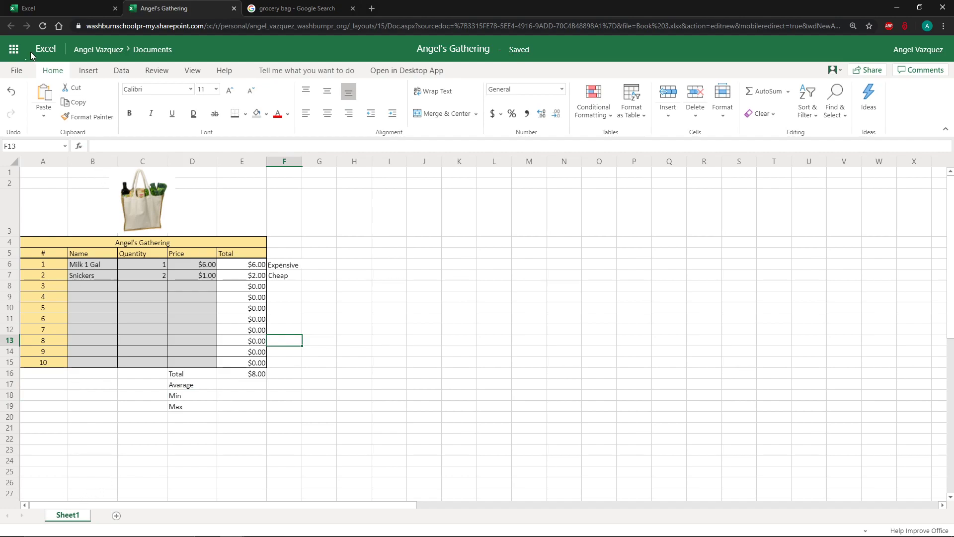
Switch to Microsoft Teams through the app launcher and open the 7th Computer Science team.
click(14, 48)
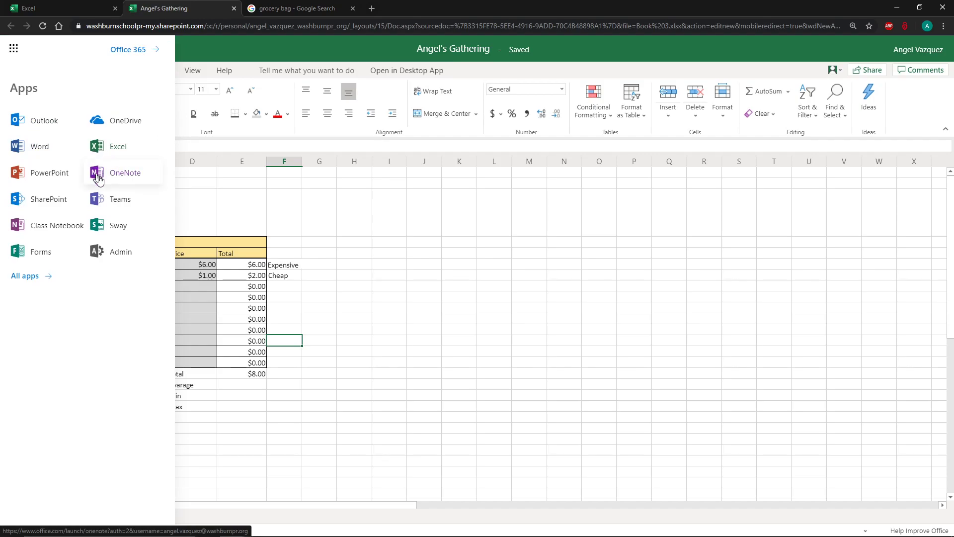
click(106, 199)
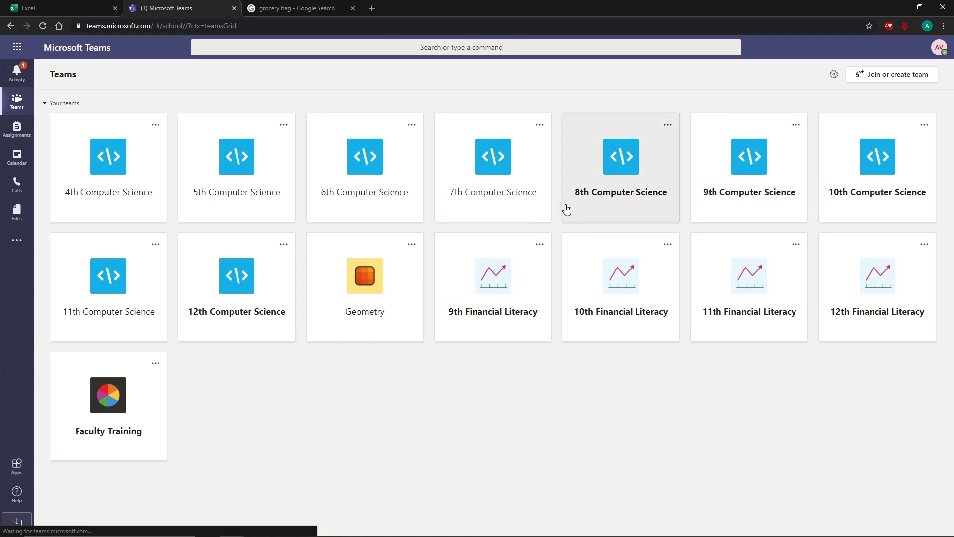
click(527, 203)
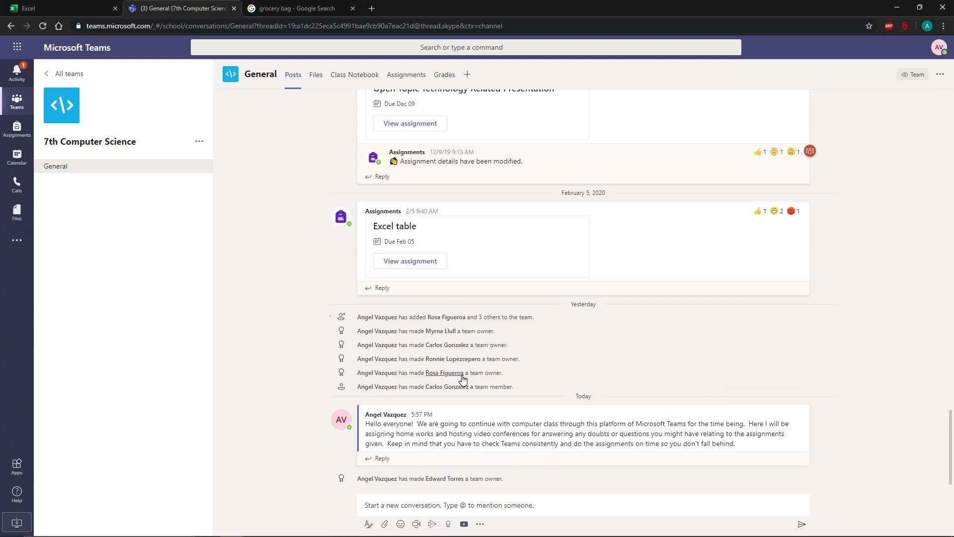
Open the Excel table assignment, review its edit settings without changes, and return to the assignments list.
click(422, 266)
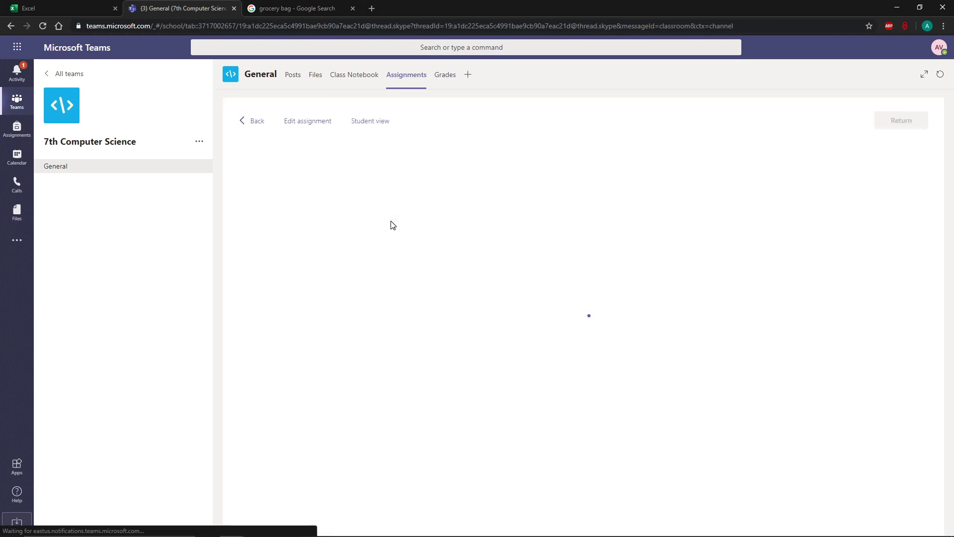
click(320, 122)
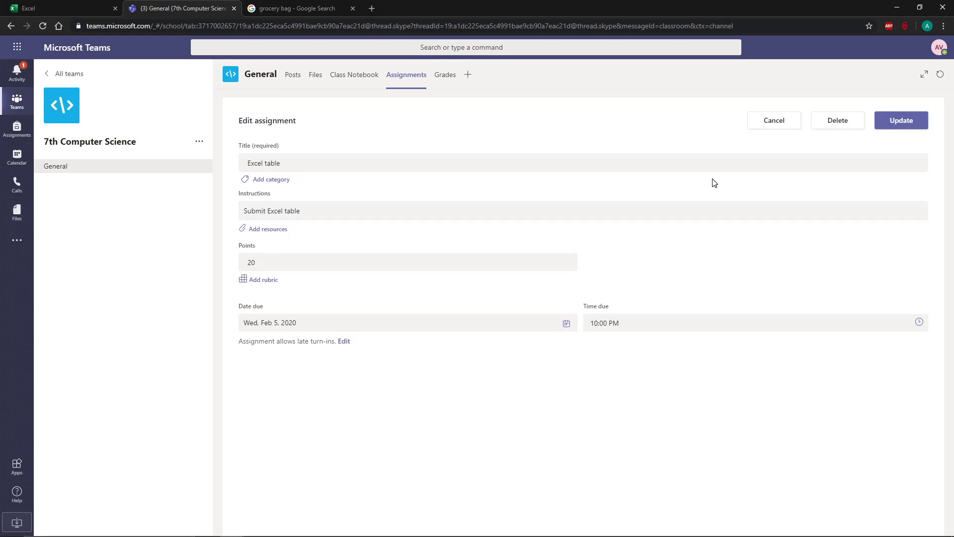
click(783, 121)
click(372, 121)
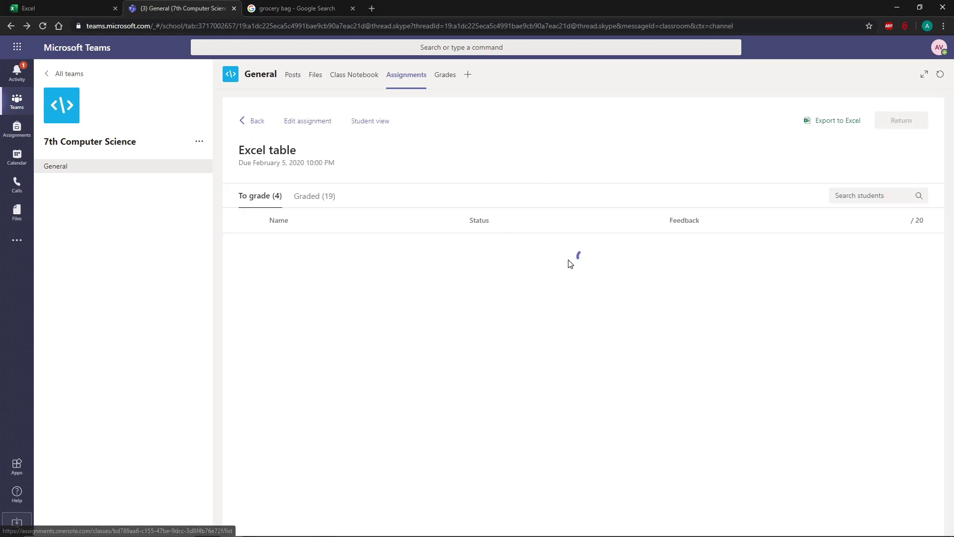
click(257, 122)
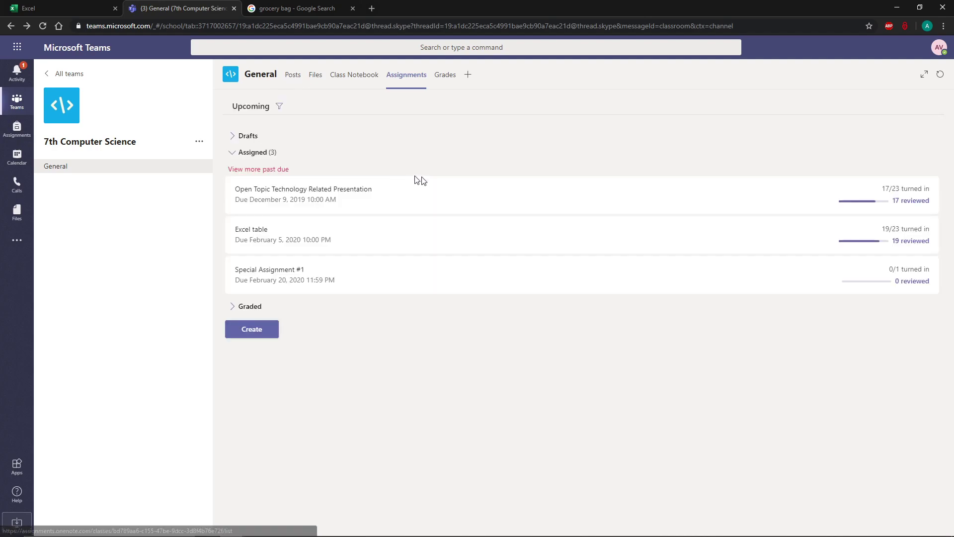